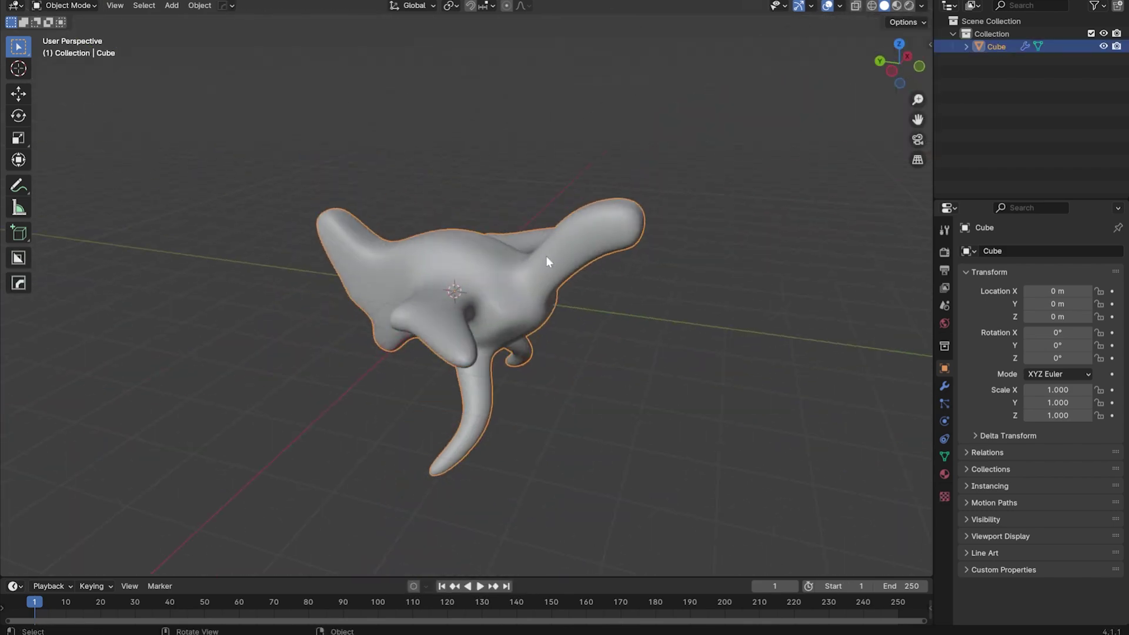
- Bring up the Add menu's Mesh primitives beside the blobby creature
key(shift+a)
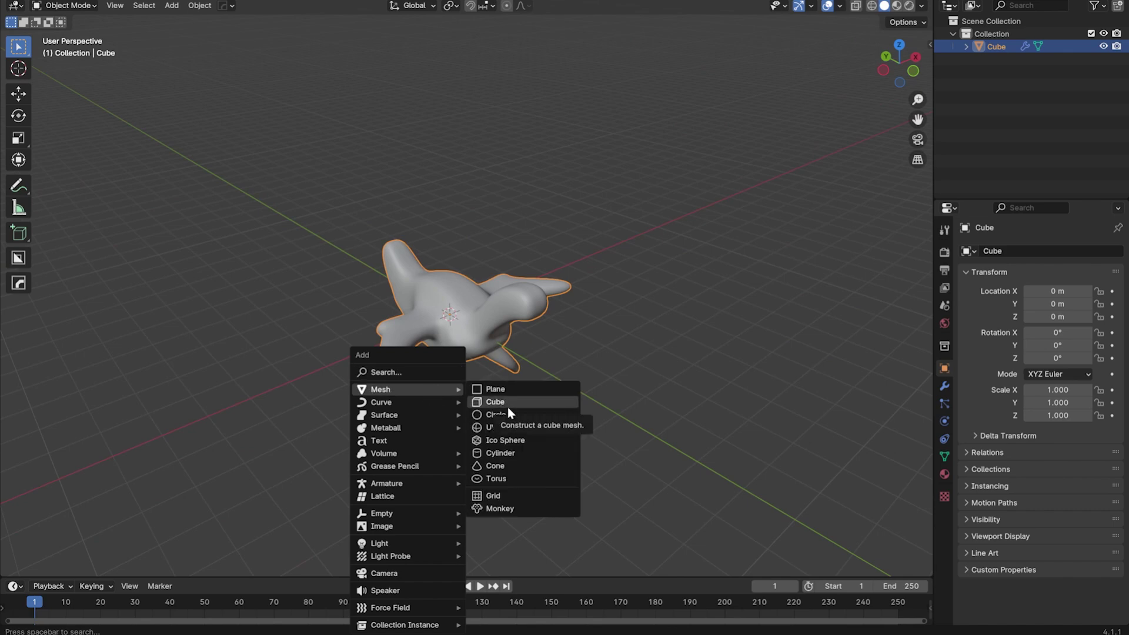
- Add a cube and slash the creature body with it using HardOps' Q menu
click(507, 407)
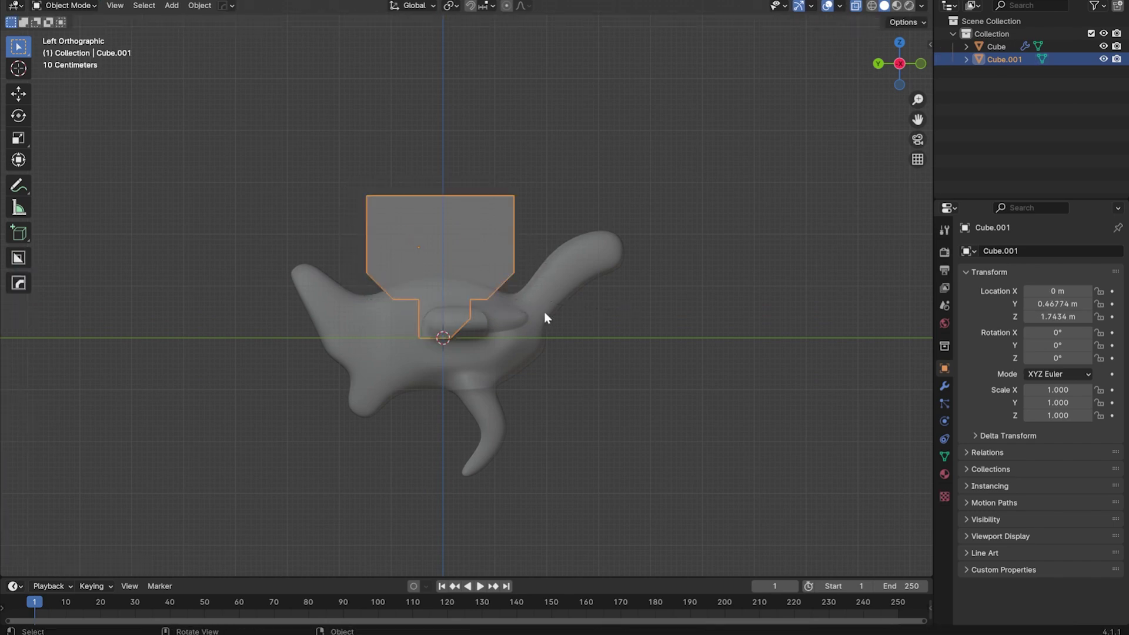
middle_drag(544, 312, 616, 376)
shift+click(527, 367)
key(q)
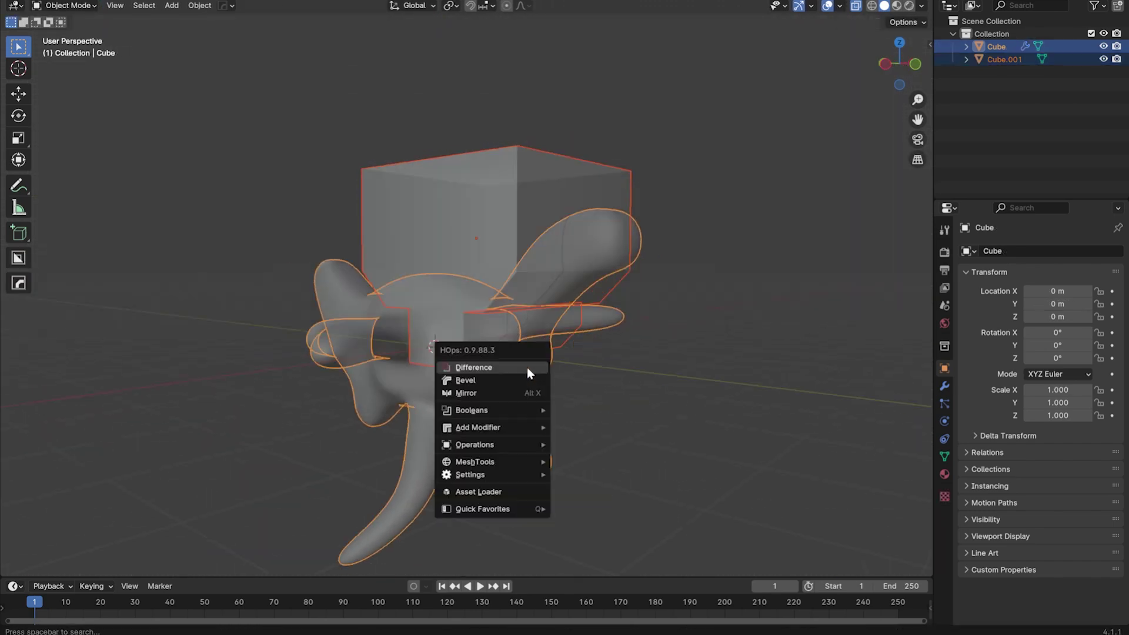
click(587, 454)
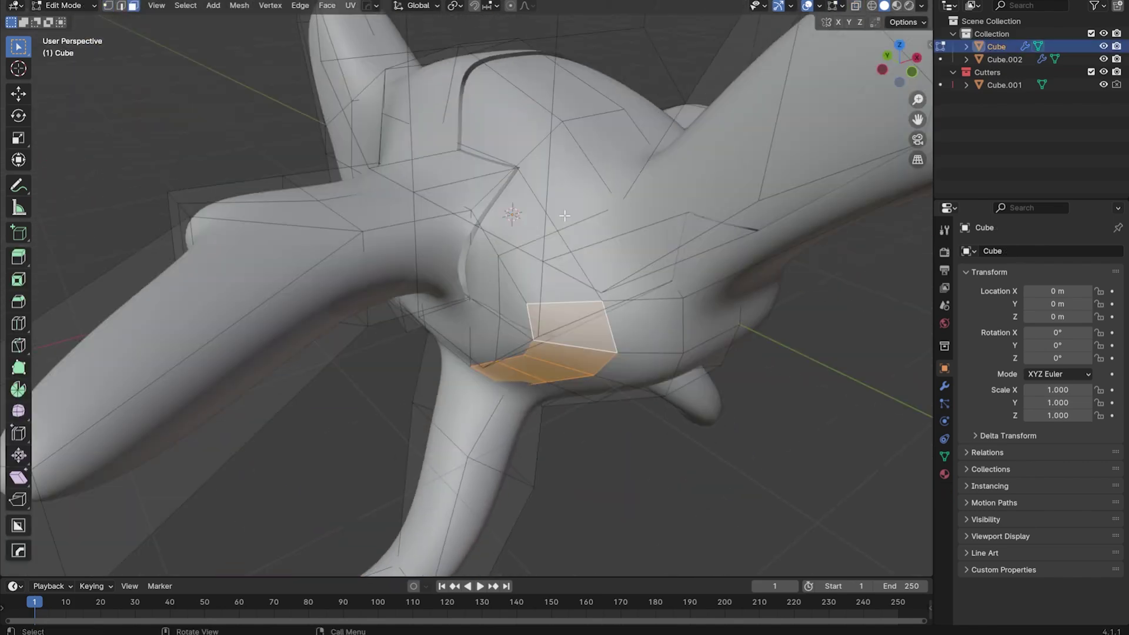
- Select the linked arm faces and separate them into their own object
middle_drag(565, 216, 352, 302)
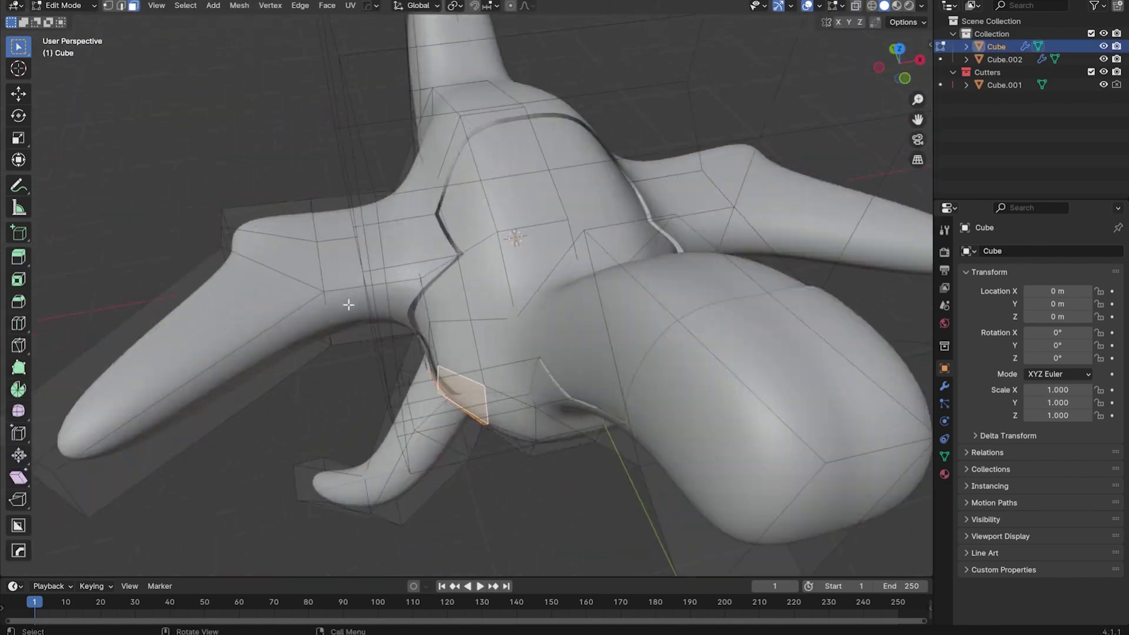
key(l)
middle_drag(353, 365, 497, 389)
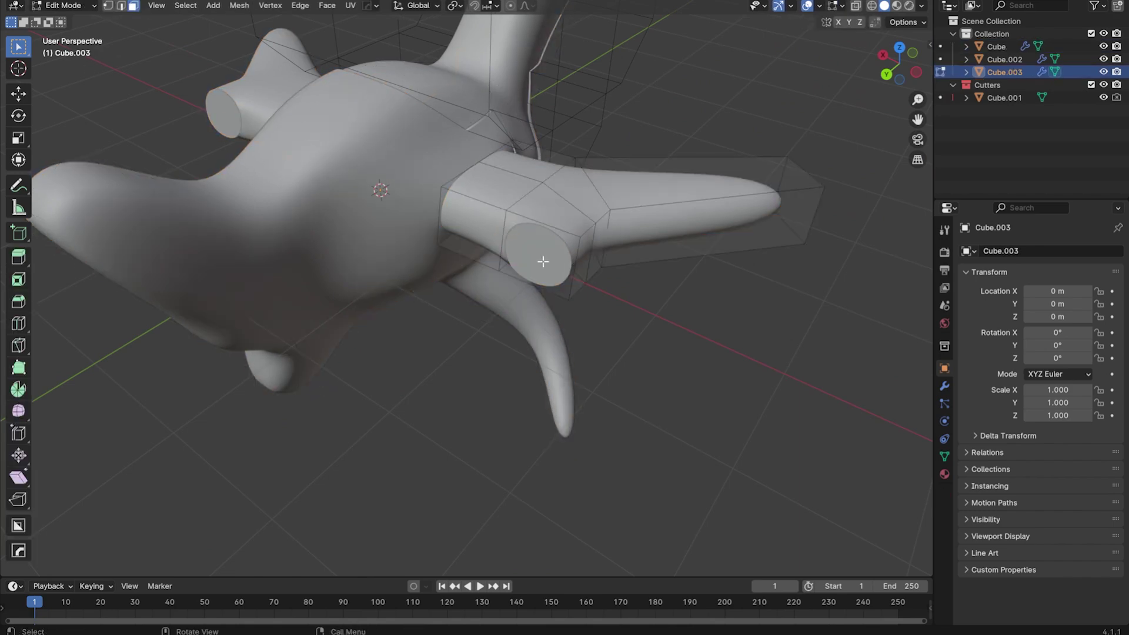
key(ctrl+z)
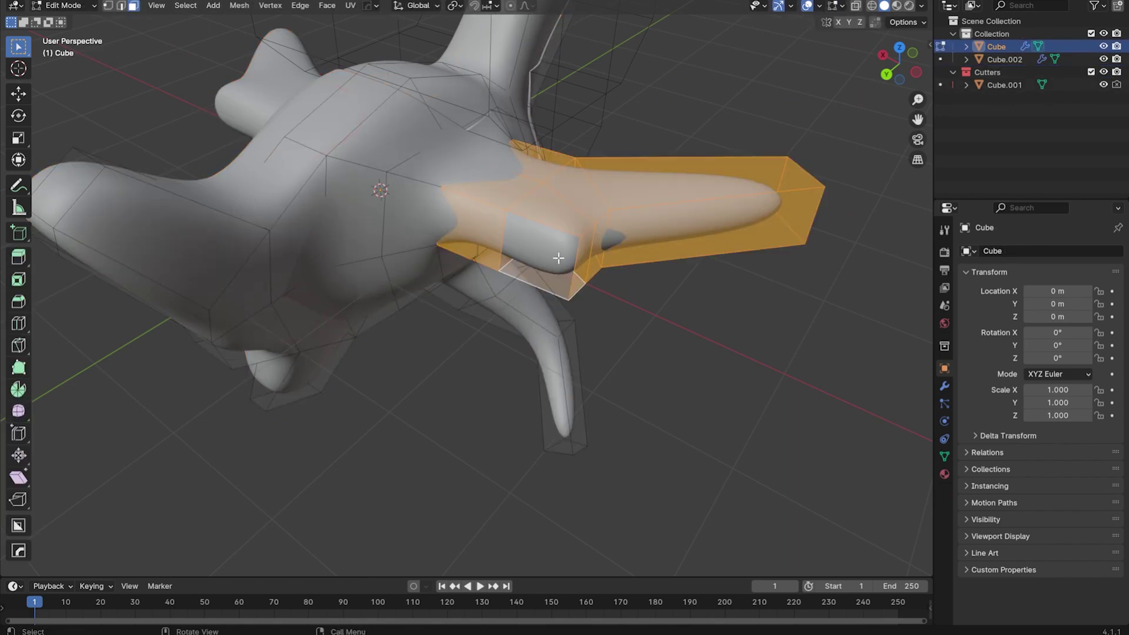
mouse_move(823, 162)
middle_down()
mouse_move(428, 209)
mouse_move(580, 320)
mouse_move(647, 267)
middle_up()
key(p)
click(428, 209)
- Split a strip of body faces off as a separate panel piece
ctrl+click(648, 267)
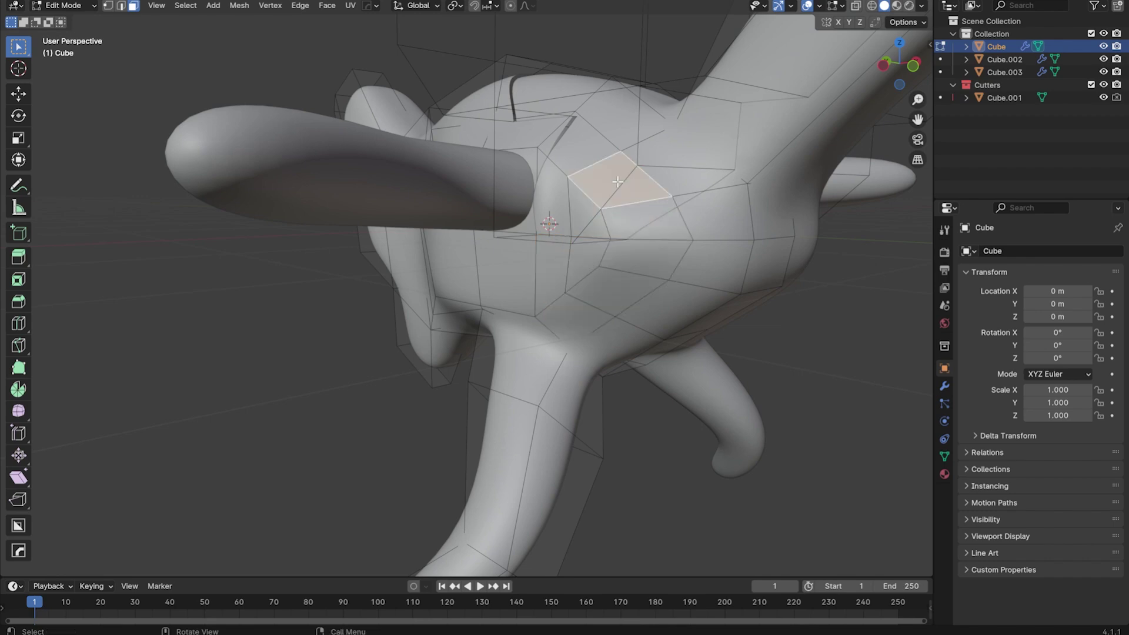
middle_drag(567, 322, 580, 264)
key(p)
click(650, 287)
mouse_move(650, 287)
middle_down()
mouse_move(580, 299)
mouse_move(599, 284)
middle_up()
key(ctrl+z)
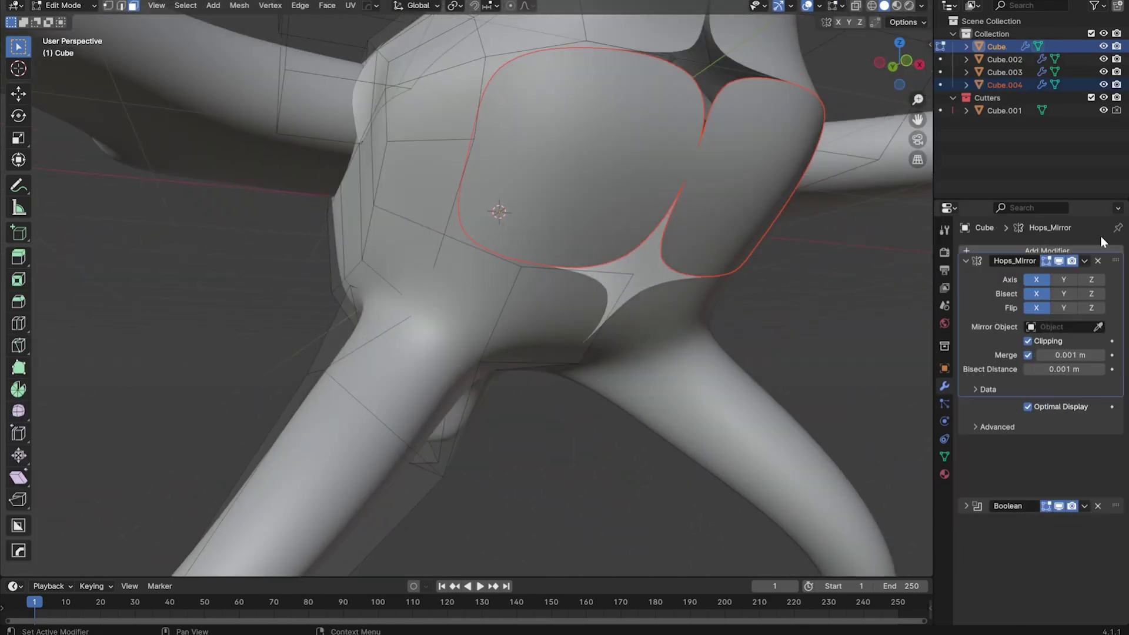
middle_drag(765, 258, 723, 272)
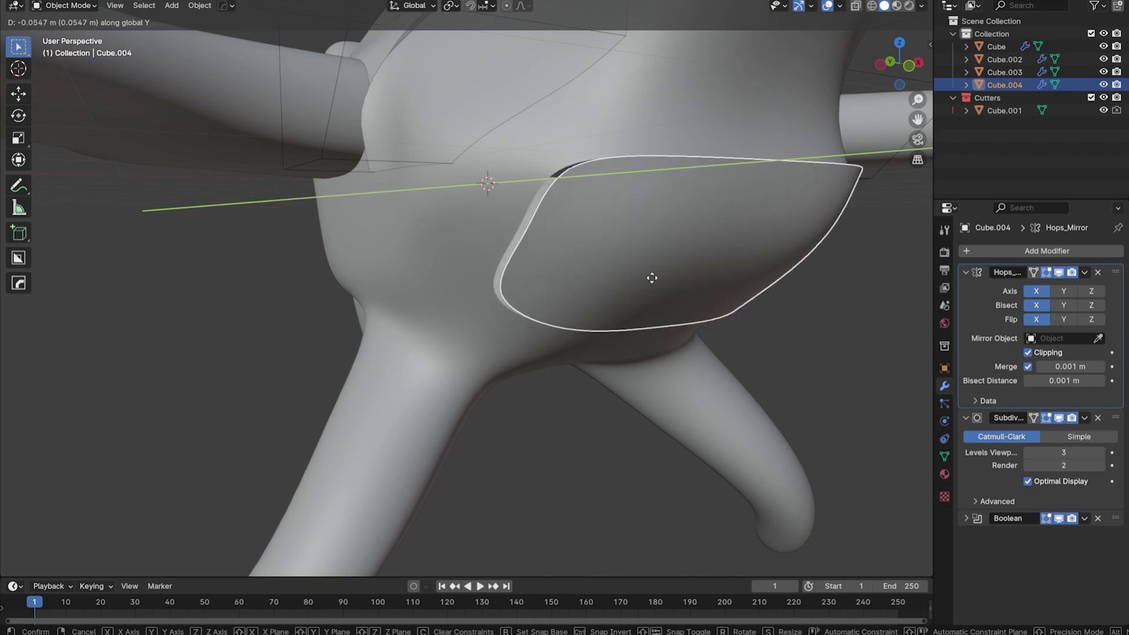
- Give the body panel a HardOps solidify and bevel
click(652, 278)
middle_drag(652, 278, 729, 375)
key(q)
middle_drag(688, 295, 767, 303)
scroll(709, 330, up, 3)
key(ctrl+b)
click(655, 217)
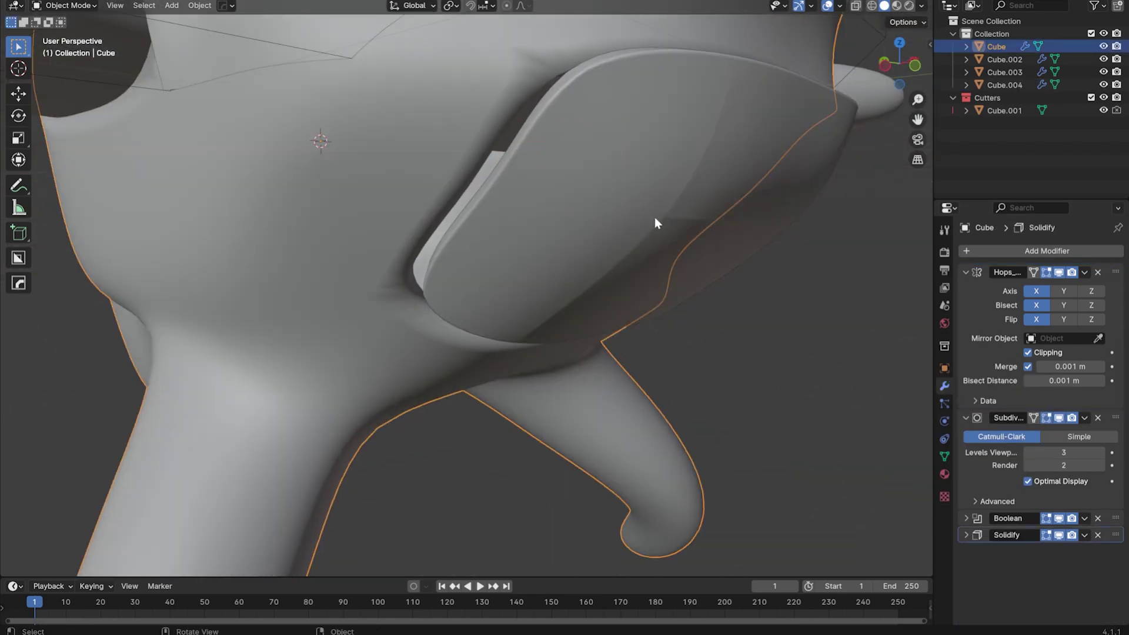
click(877, 177)
middle_drag(877, 176, 757, 312)
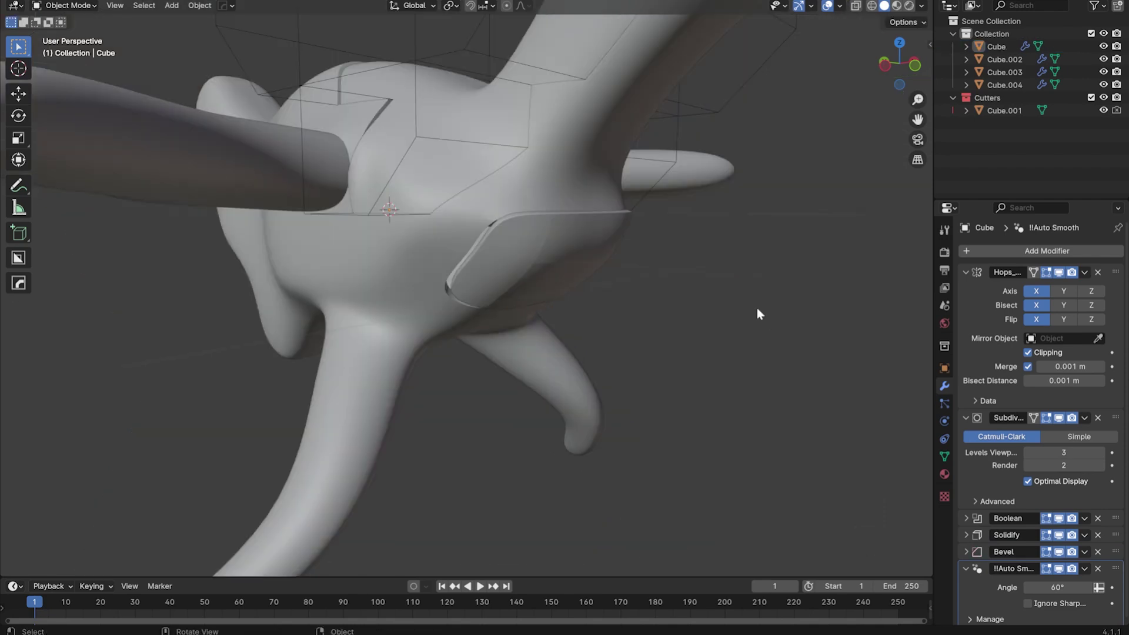
- Add a loop cut across the panel and subdivide its selected edges
key(Tab)
click(434, 285)
key(ctrl+r)
click(531, 285)
mouse_move(531, 285)
middle_down()
mouse_move(605, 335)
mouse_move(688, 348)
middle_up()
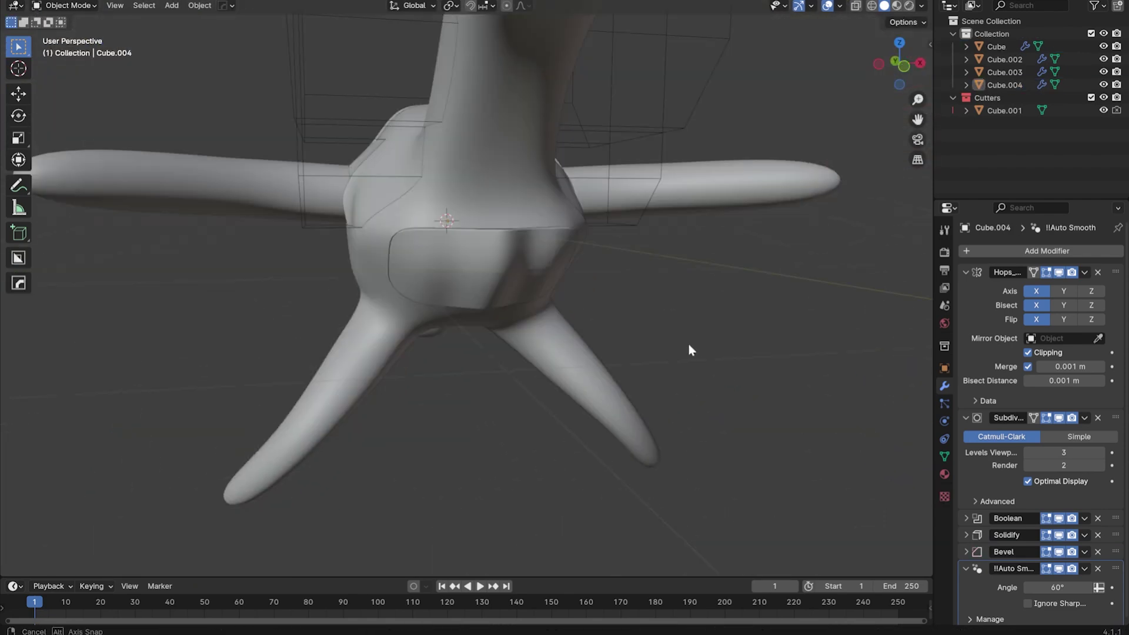
scroll(454, 256, up, 3)
right_click(411, 225)
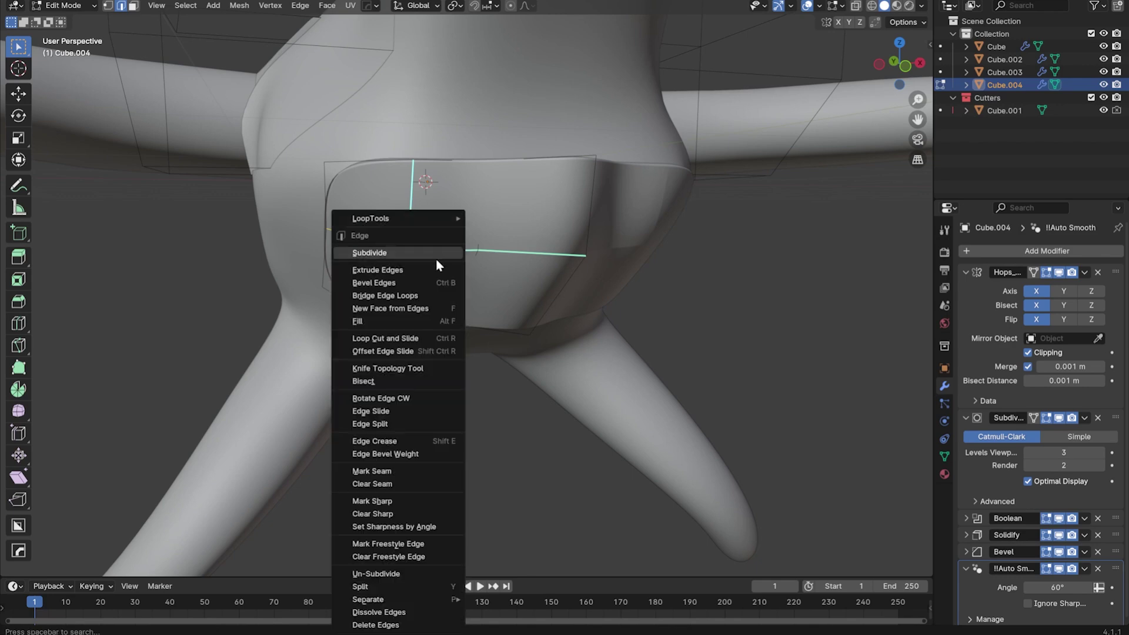
click(423, 514)
- Separate the upper arm selection from the body into its own plate
key(Tab)
click(465, 225)
mouse_move(423, 514)
middle_down()
mouse_move(464, 225)
mouse_move(630, 194)
middle_up()
key(Tab)
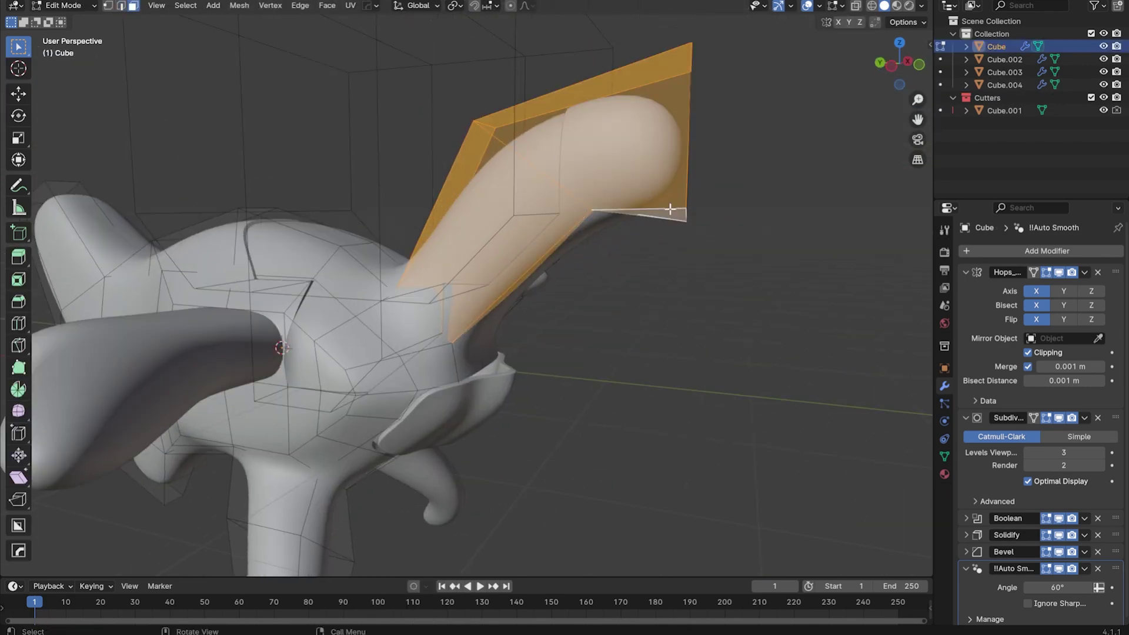
key(p)
click(500, 197)
- Edit the new arm piece in edge mode, deleting selected faces
key(Tab)
click(700, 227)
key(2)
middle_drag(724, 233, 486, 249)
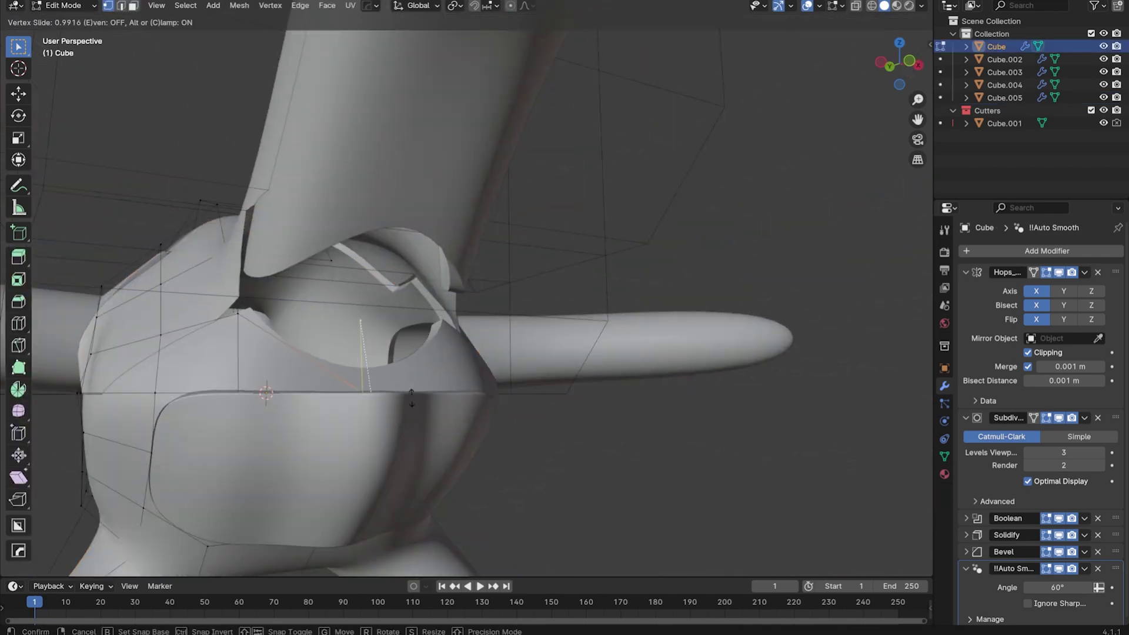
click(412, 397)
middle_drag(412, 397, 481, 400)
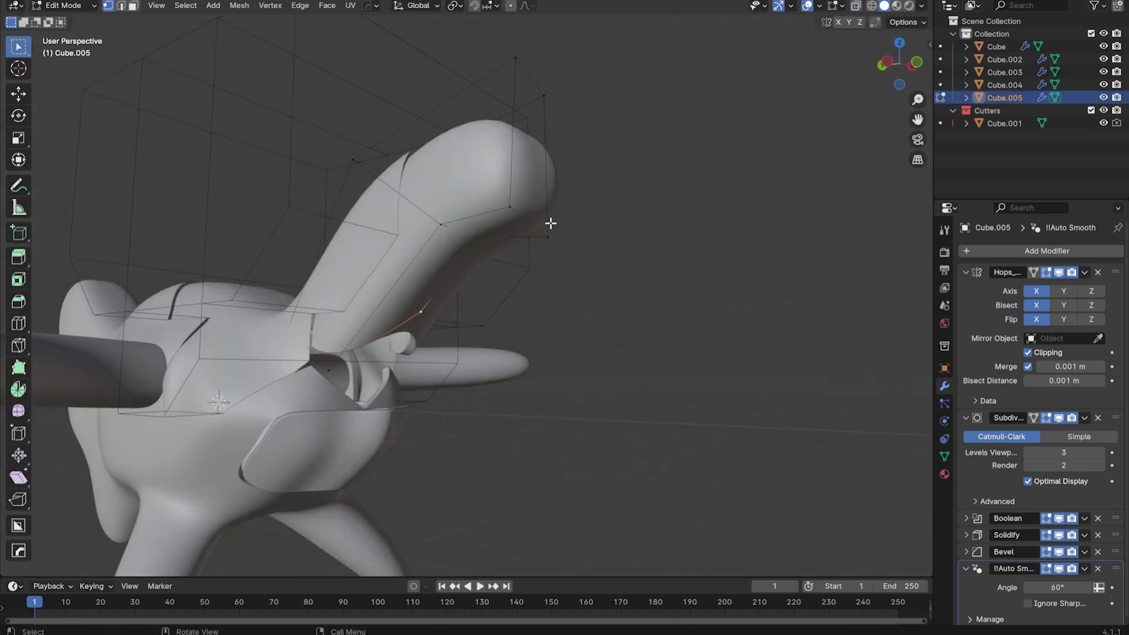
click(501, 200)
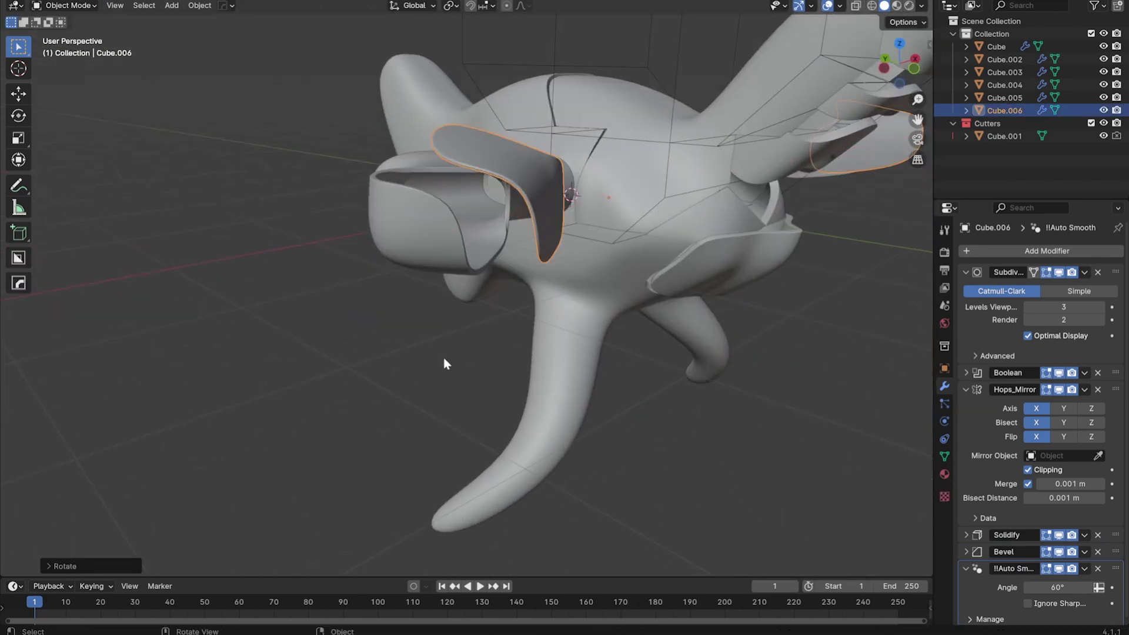
key(ctrl+z)
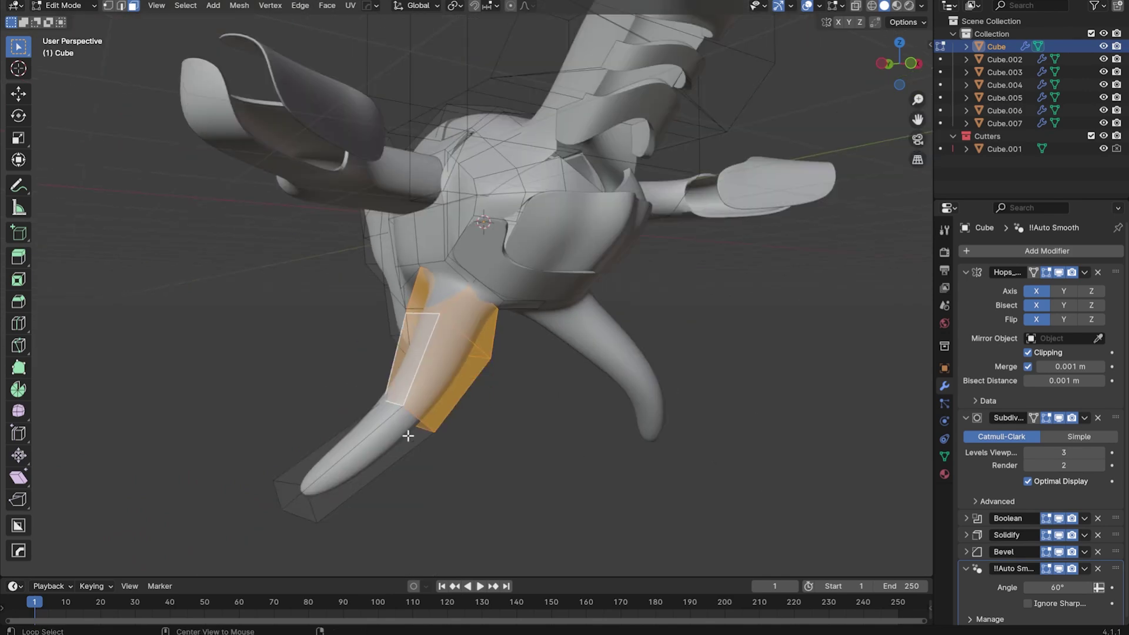
- Separate the leg, scale it, and delete face rings to gap it into segments
key(p)
click(340, 494)
key(Tab)
key(s)
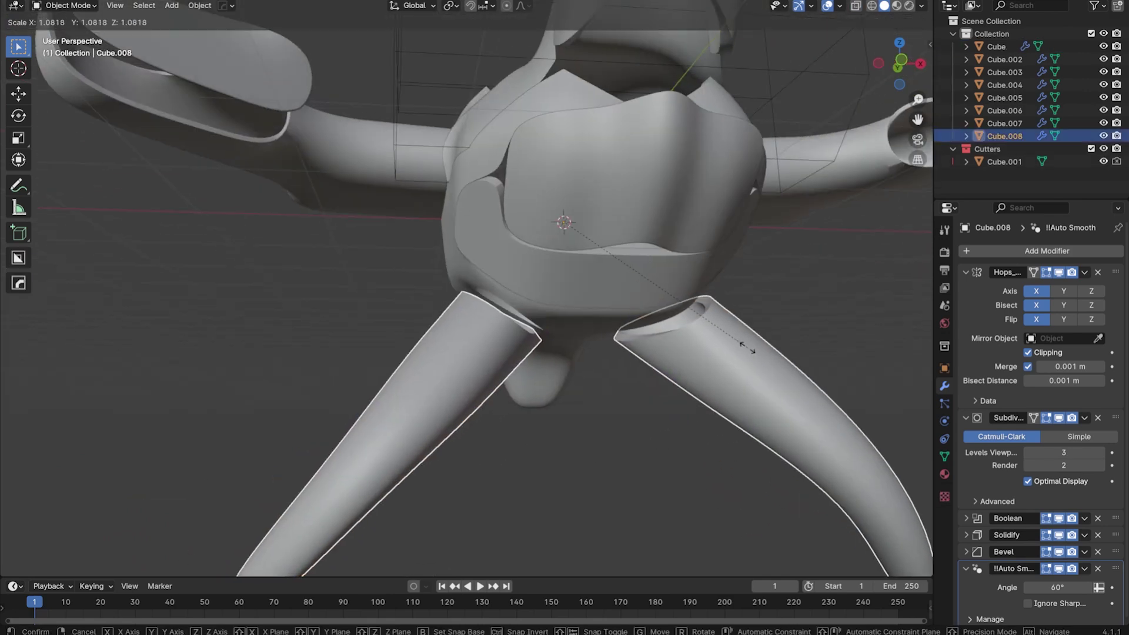
click(401, 473)
middle_drag(402, 473, 455, 418)
click(410, 454)
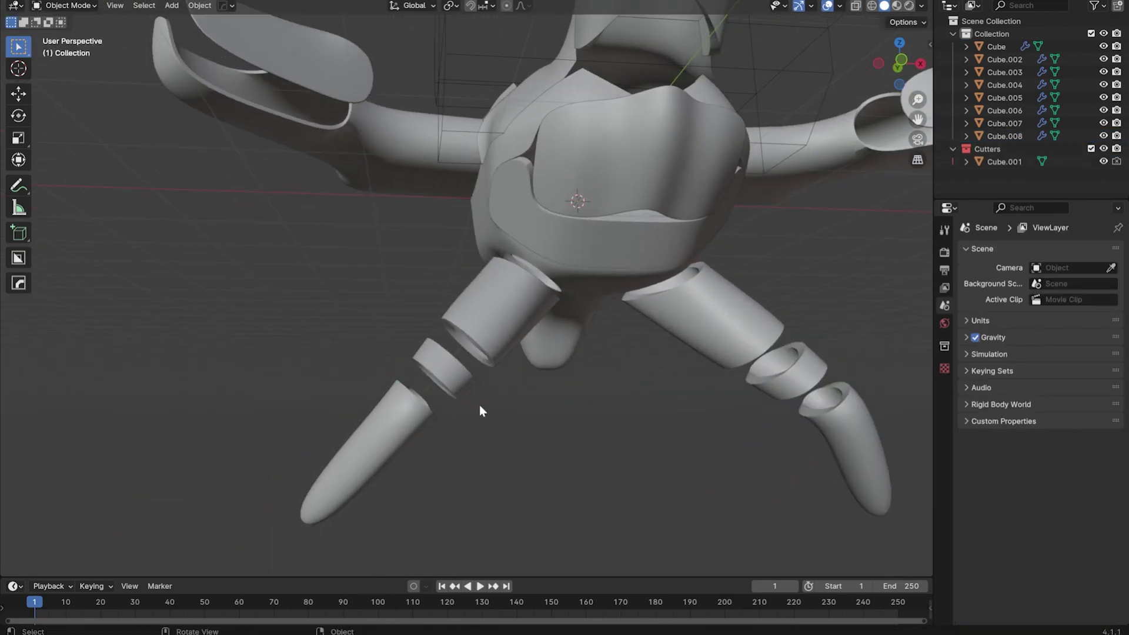
key(x)
- Select faces on the underside of the main creature body
click(406, 427)
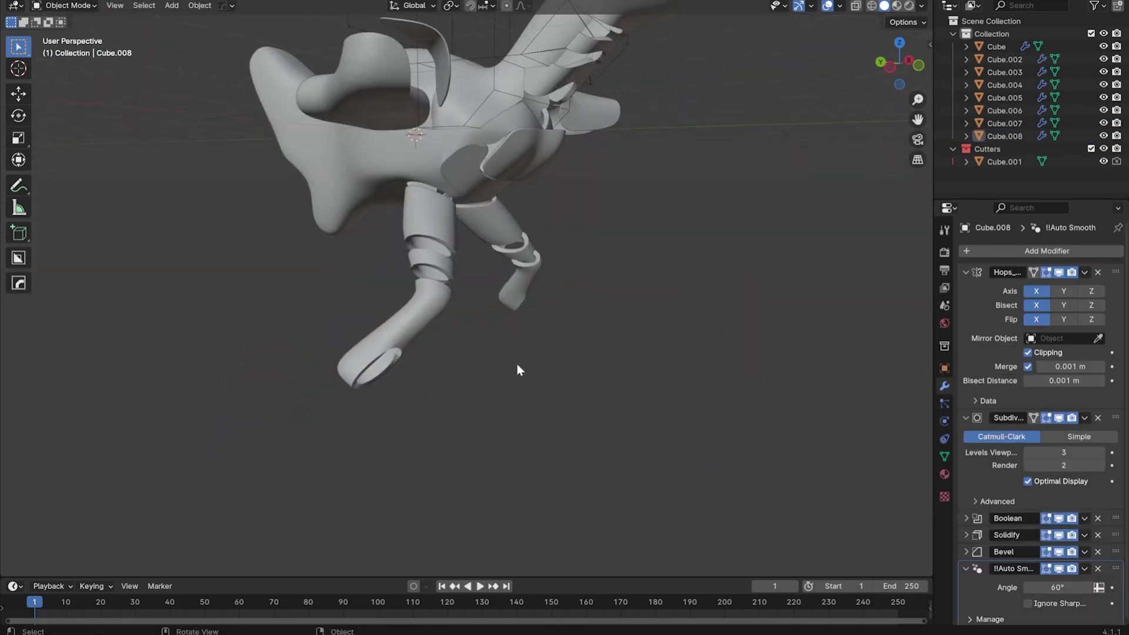
click(449, 307)
middle_drag(449, 308, 489, 324)
click(488, 324)
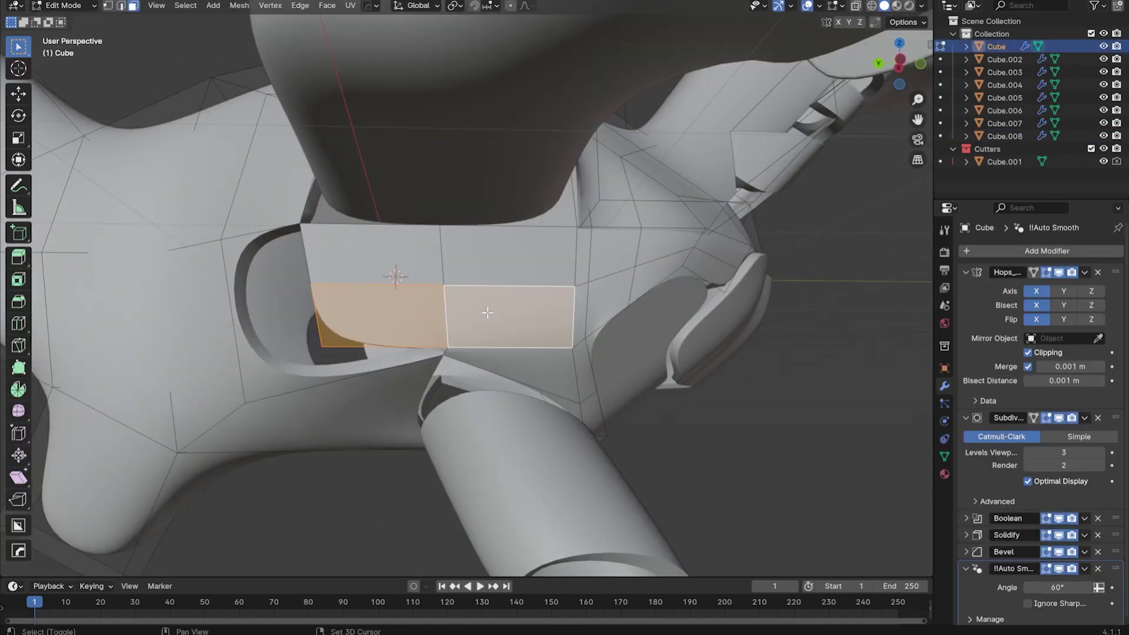
key(alt+q)
- Move on to editing the Cube.003 and Cube.002 plate faces
key(KP_Decimal)
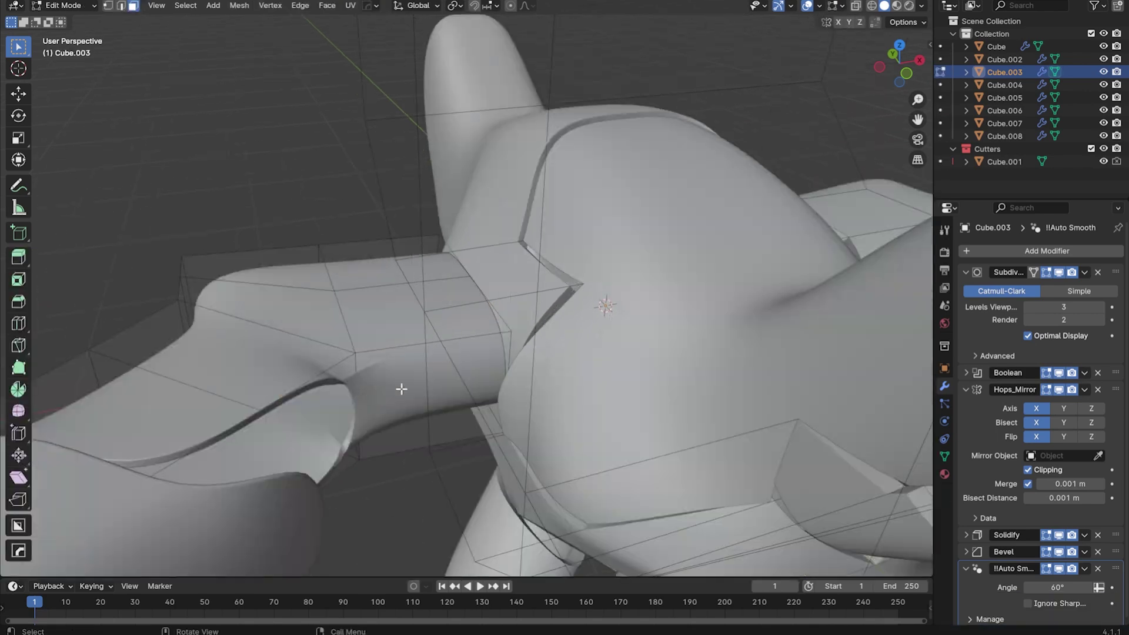
key(Tab)
key(alt+q)
click(529, 391)
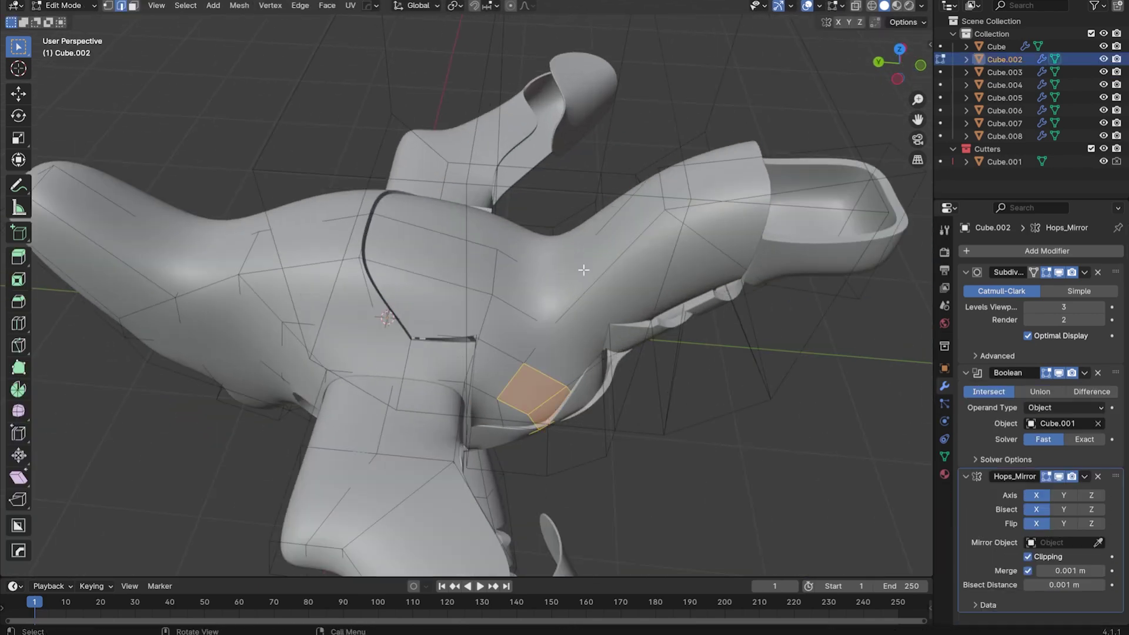
middle_drag(529, 391, 518, 292)
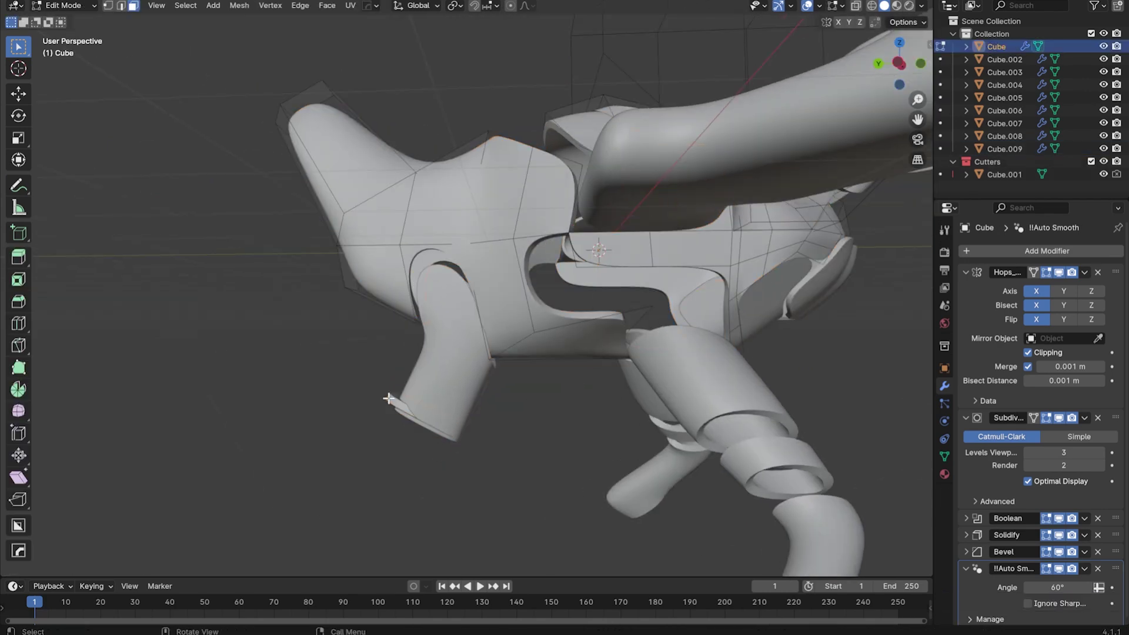
- With X-ray on, delete the selected loop faces and add a new edge loop
alt+click(388, 398)
key(alt+z)
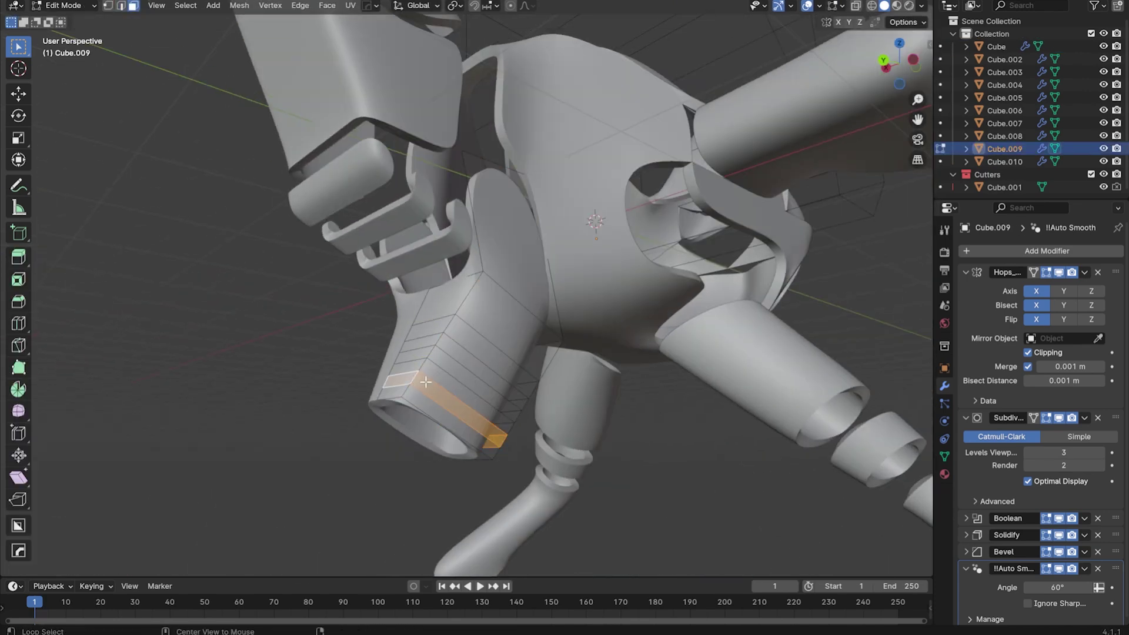
key(x)
click(444, 330)
key(ctrl+r)
click(358, 353)
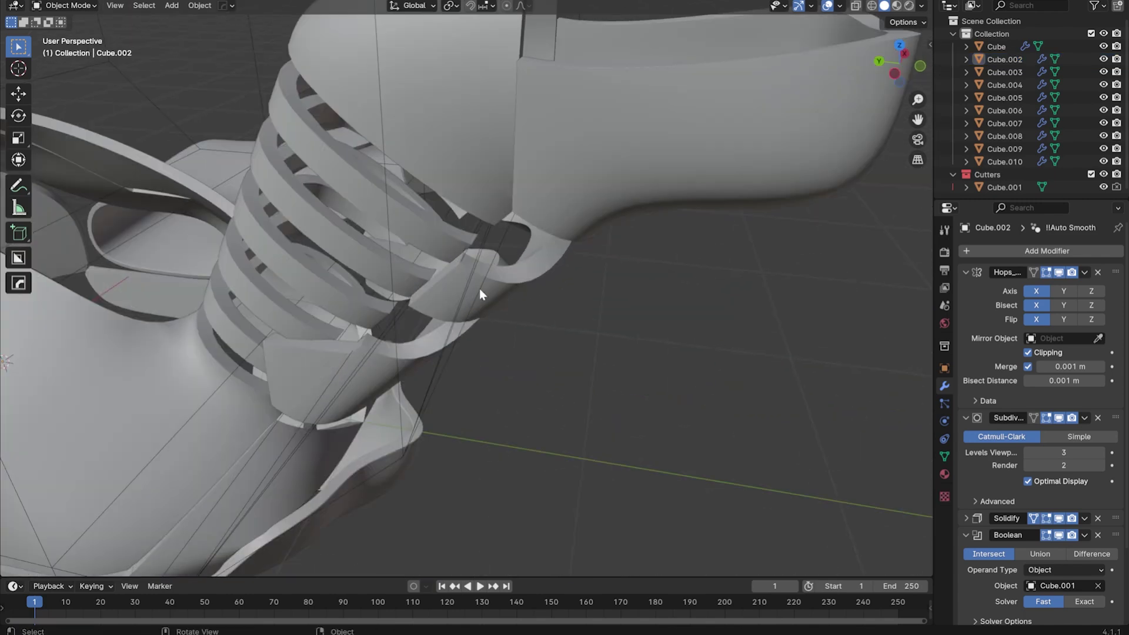
- Select the ribbed neck part and view the whole creature
click(500, 309)
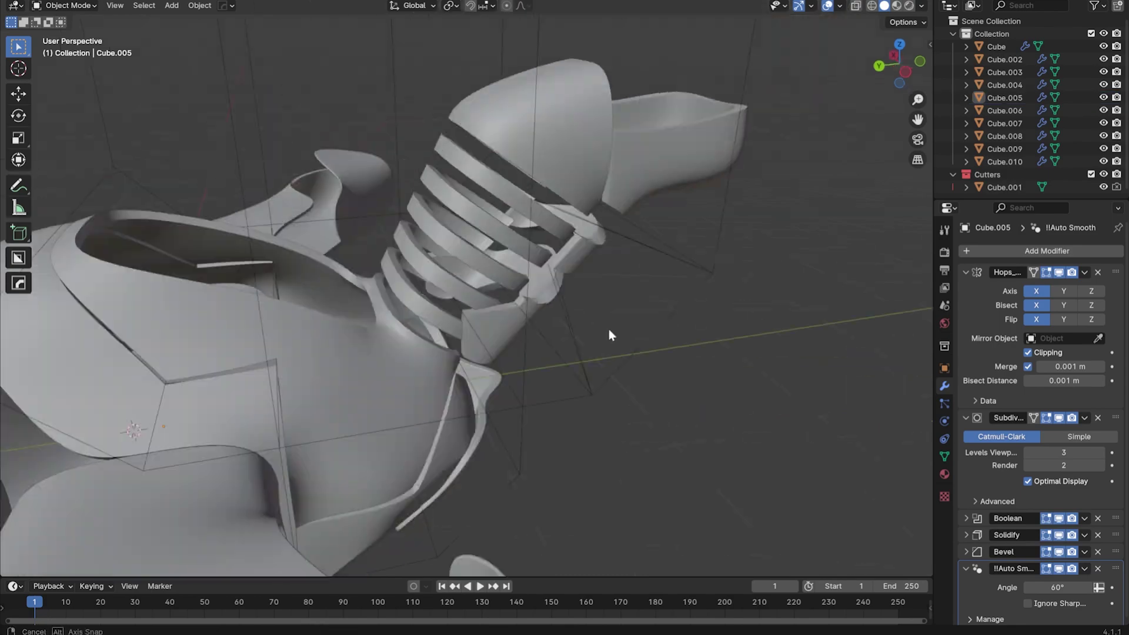
mouse_move(609, 329)
middle_down()
mouse_move(727, 356)
mouse_move(528, 274)
middle_up()
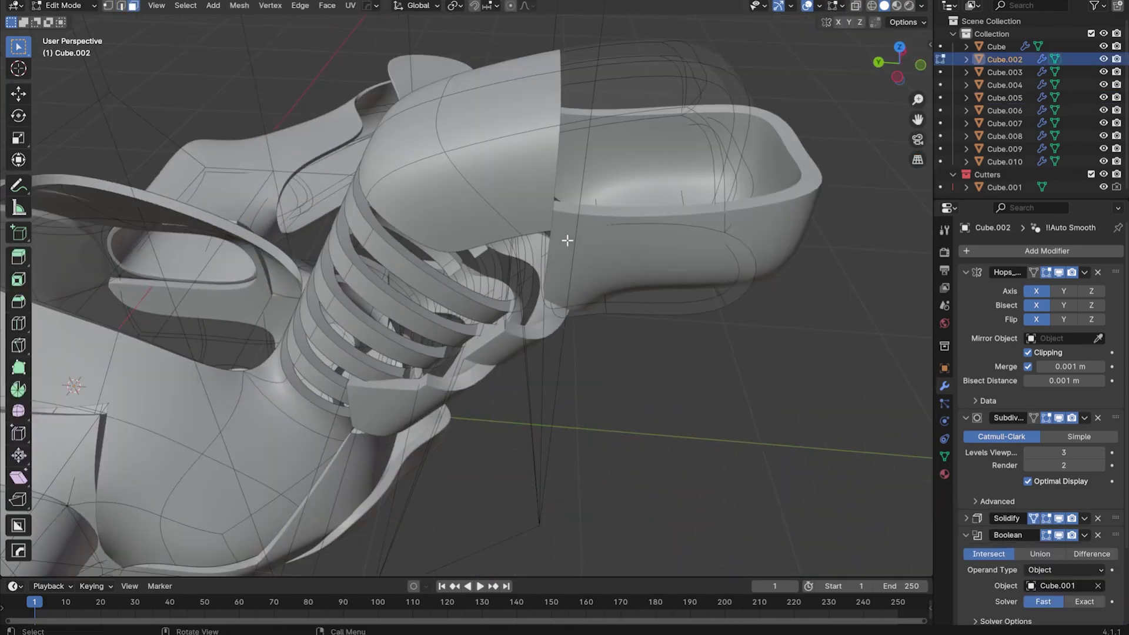
click(528, 274)
middle_drag(610, 294, 723, 317)
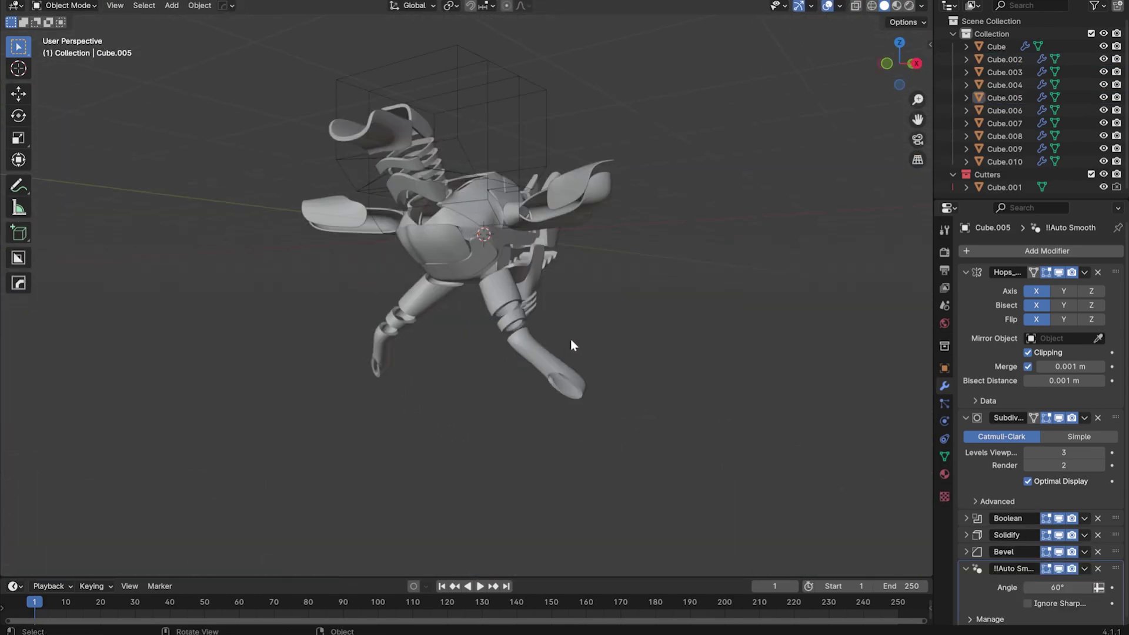
- Select the leg piece and try repositioning it
middle_drag(571, 345, 462, 322)
click(461, 323)
key(g)
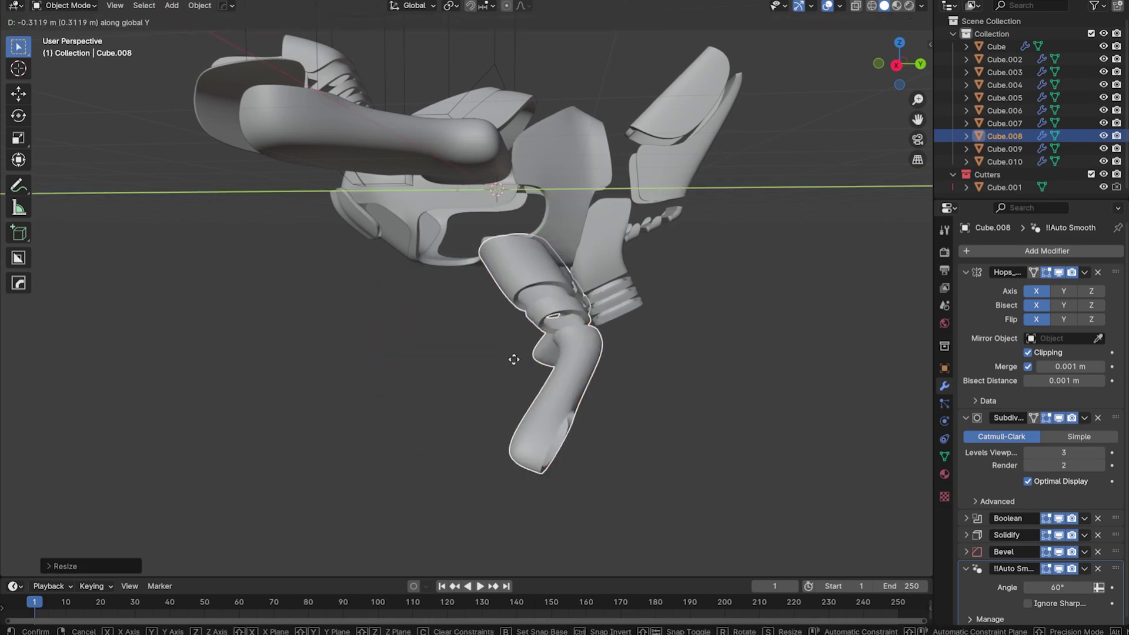
key(Escape)
middle_drag(514, 360, 739, 396)
- Rotate the arm plates around X and stretch the wing plate along Z
shift+click(600, 365)
key(r)
key(x)
mouse_move(600, 365)
middle_down()
mouse_move(638, 317)
mouse_move(454, 302)
mouse_move(681, 335)
middle_up()
key(Escape)
key(s)
key(z)
key(z)
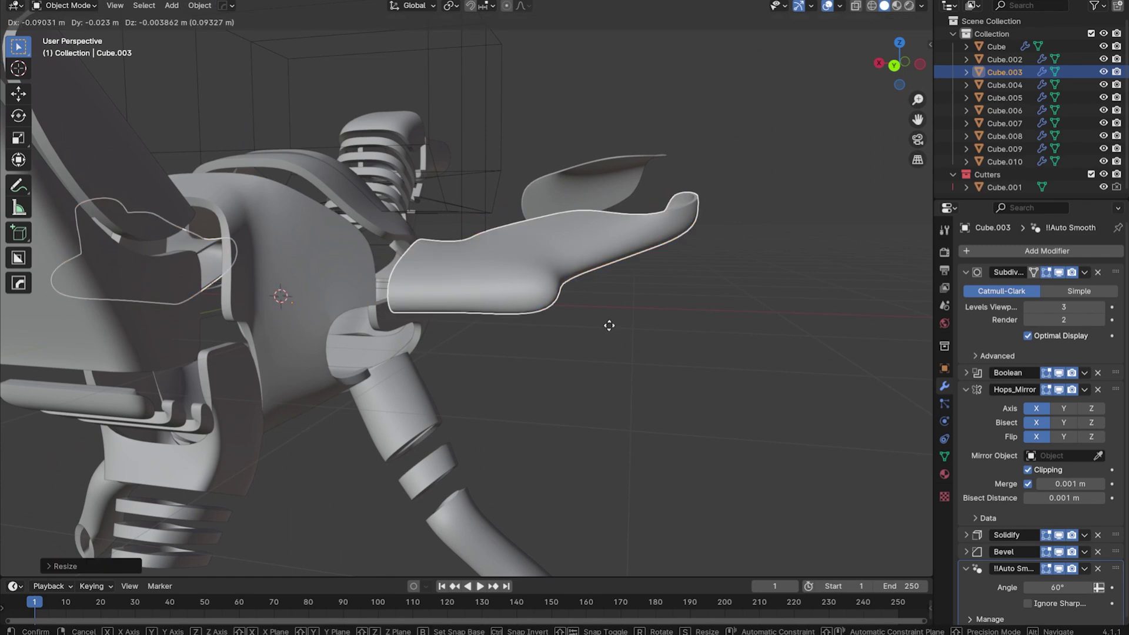
key(Escape)
- Move selected vertices of the wing plate in Edit Mode
key(Tab)
- Select the side armor plate and move it into place
key(Tab)
mouse_move(511, 307)
middle_down()
mouse_move(477, 496)
mouse_move(564, 391)
middle_up()
key(g)
key(Escape)
middle_drag(639, 545, 560, 370)
- Delete the selected faces of another armor plate
key(alt+q)
scroll(412, 490, up, 5)
key(x)
click(425, 478)
mouse_move(425, 478)
middle_down()
mouse_move(525, 378)
mouse_move(514, 362)
middle_up()
click(666, 368)
key(Tab)
mouse_move(667, 369)
middle_down()
mouse_move(693, 396)
mouse_move(344, 366)
middle_up()
click(344, 366)
middle_drag(535, 367, 471, 309)
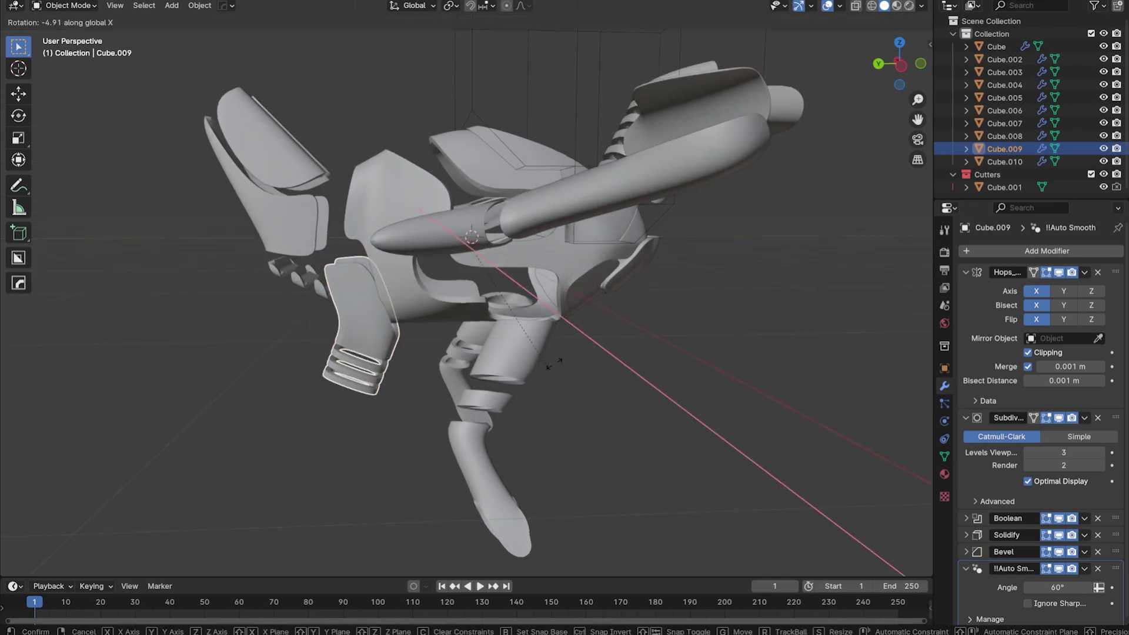
key(g)
- Move the wing fin's edge in Right Orthographic view
key(Tab)
middle_drag(386, 271, 438, 272)
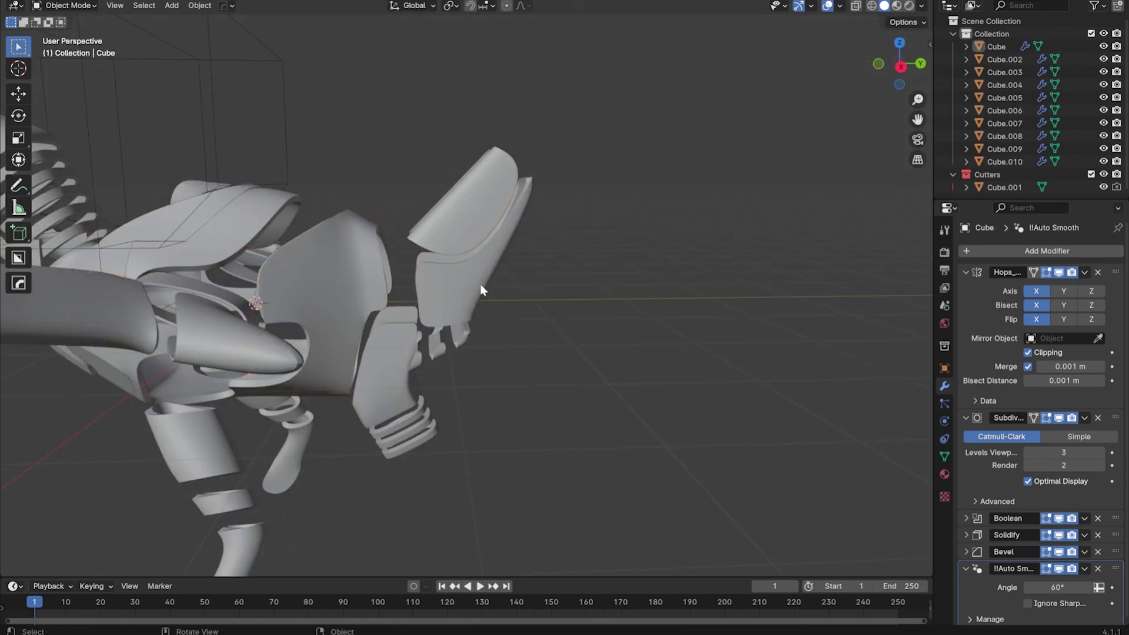
key(KP_3)
key(g)
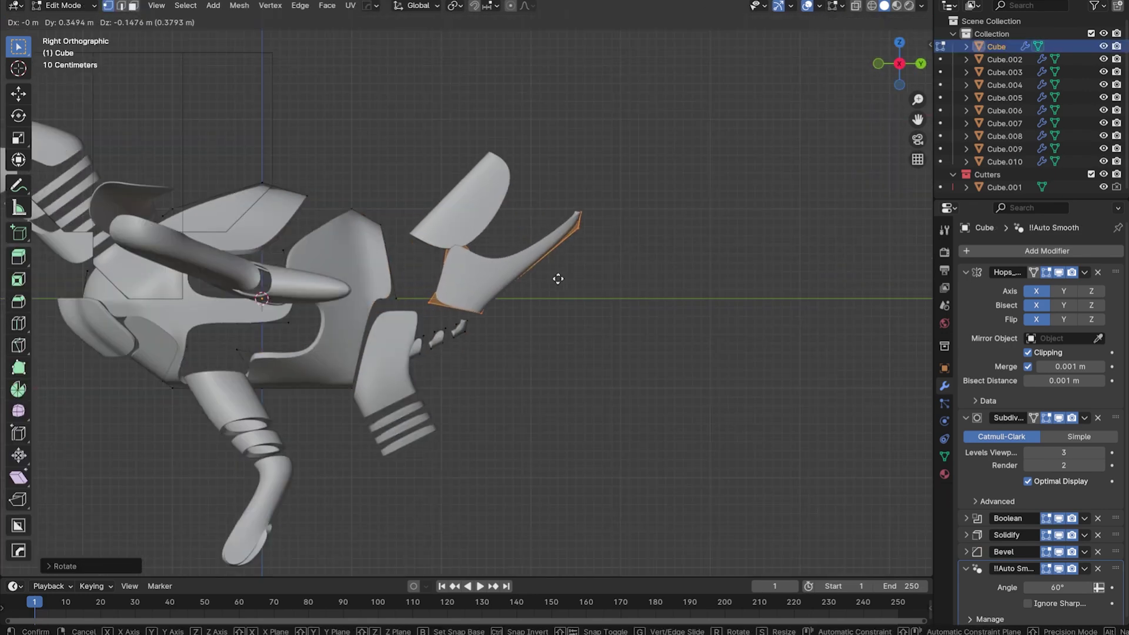
mouse_move(659, 247)
middle_down()
mouse_move(667, 355)
mouse_move(613, 346)
middle_up()
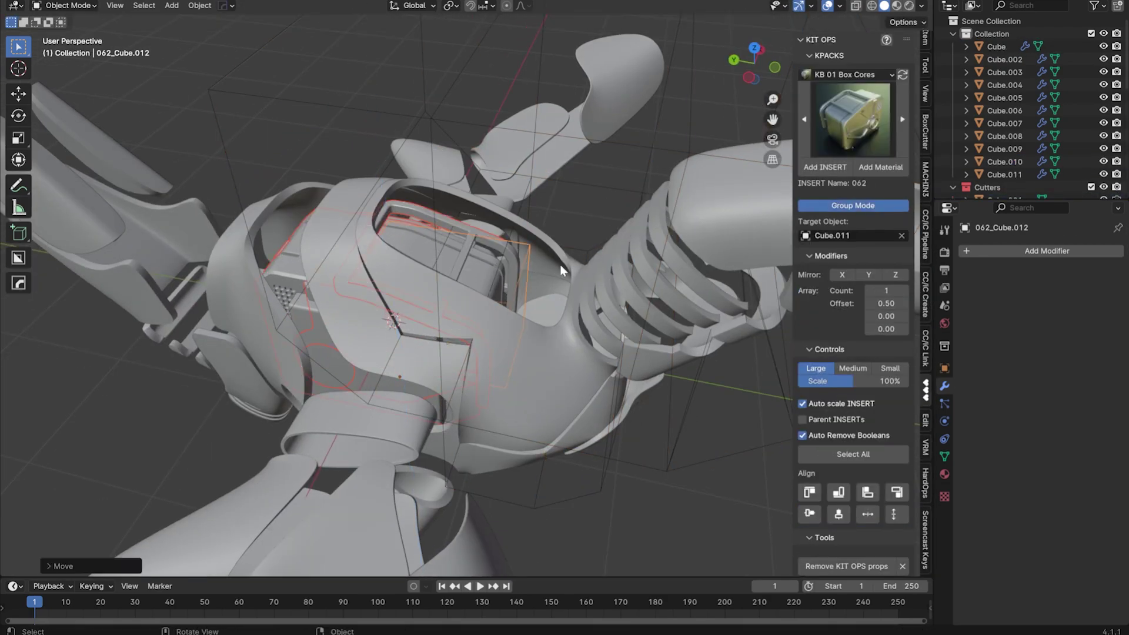
- Shrink a new cylinder by the KIT OPS box insert and extrude a stepped section
mouse_move(560, 270)
middle_down()
mouse_move(266, 329)
mouse_move(481, 315)
middle_up()
click(267, 329)
key(Tab)
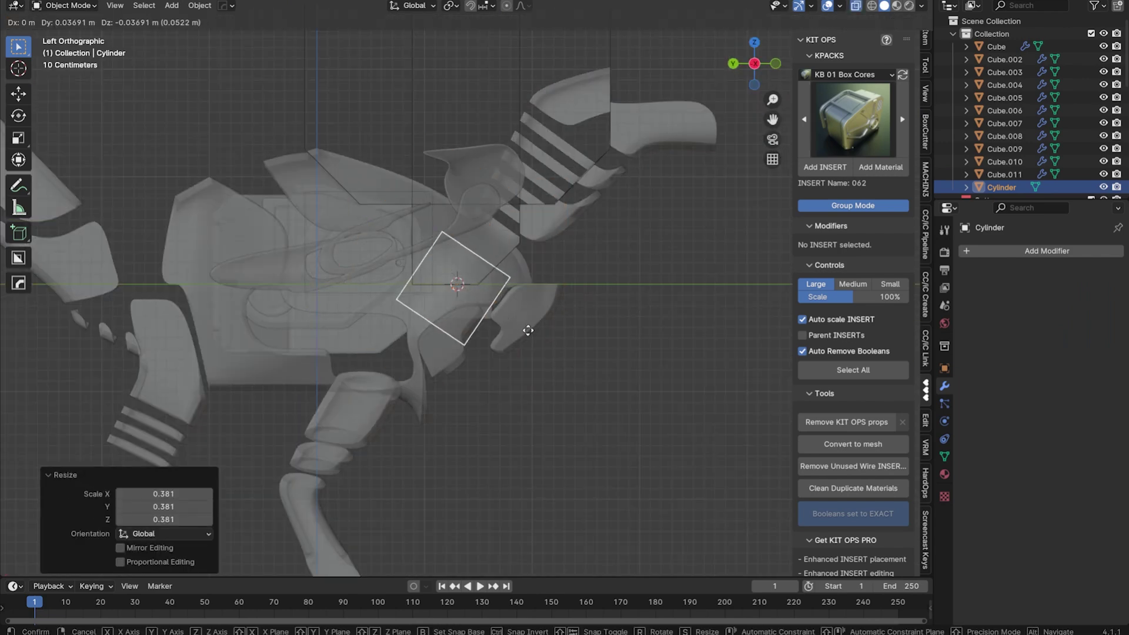
click(627, 272)
key(Tab)
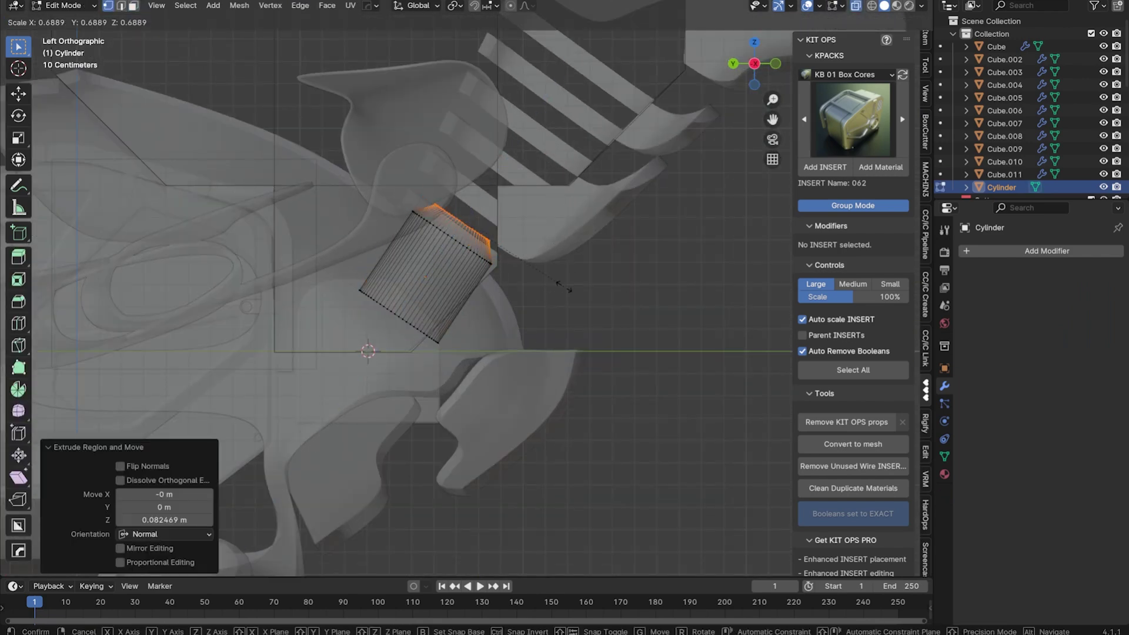
click(579, 262)
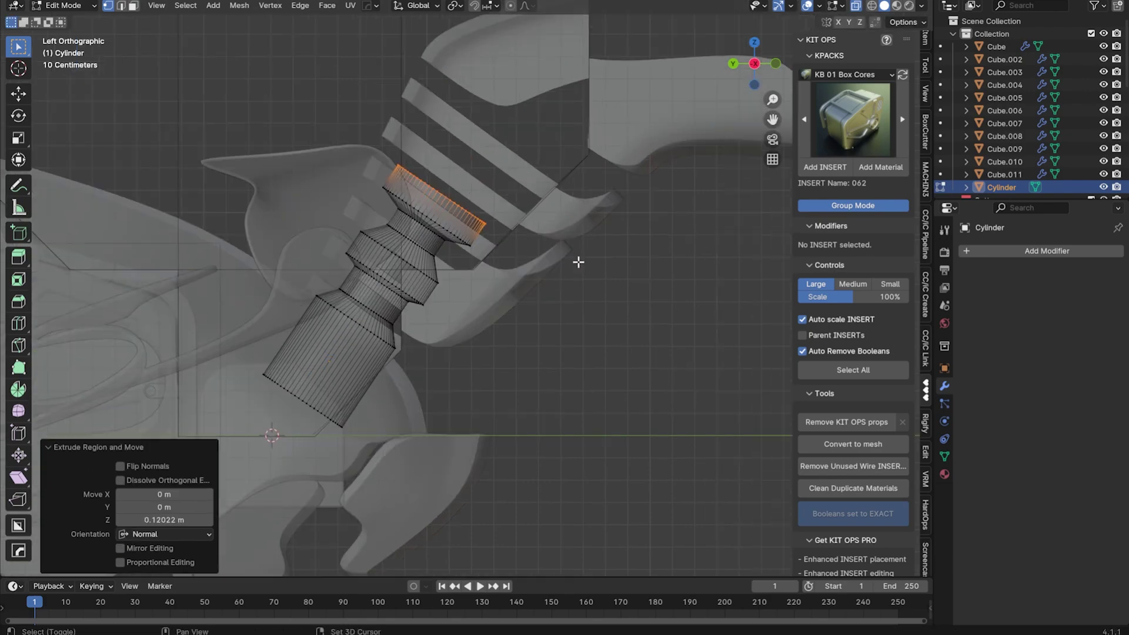
key(Tab)
- Bevel the cylinder, isolate it, and push in its ring faces for grooves
middle_drag(630, 276, 591, 182)
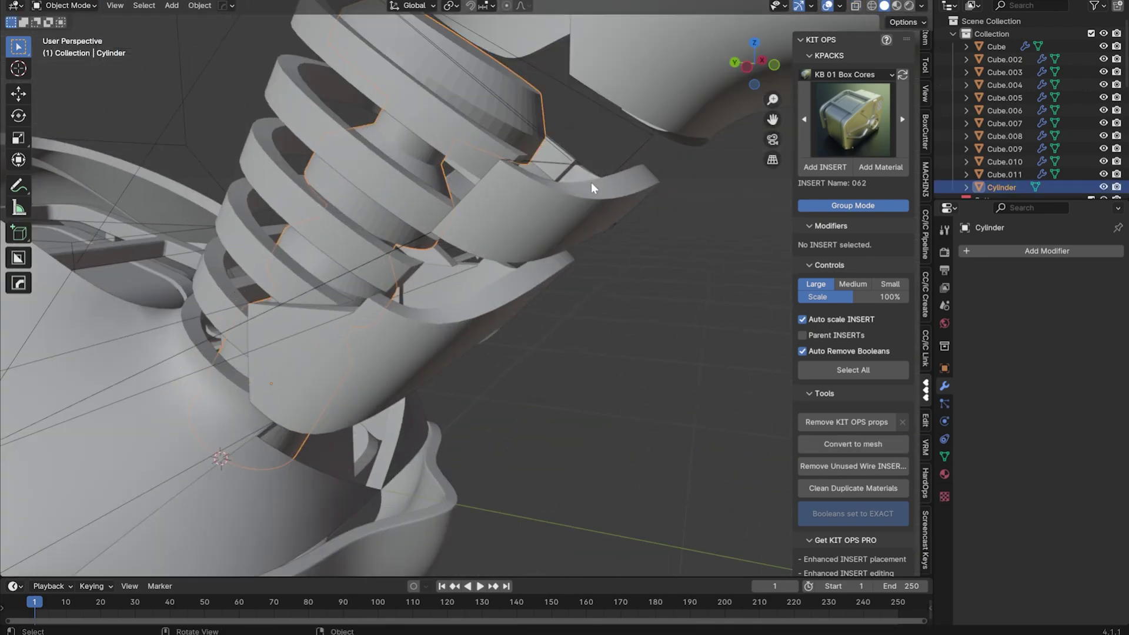
key(ctrl+b)
middle_drag(682, 341, 634, 222)
key(KP_Divide)
key(Tab)
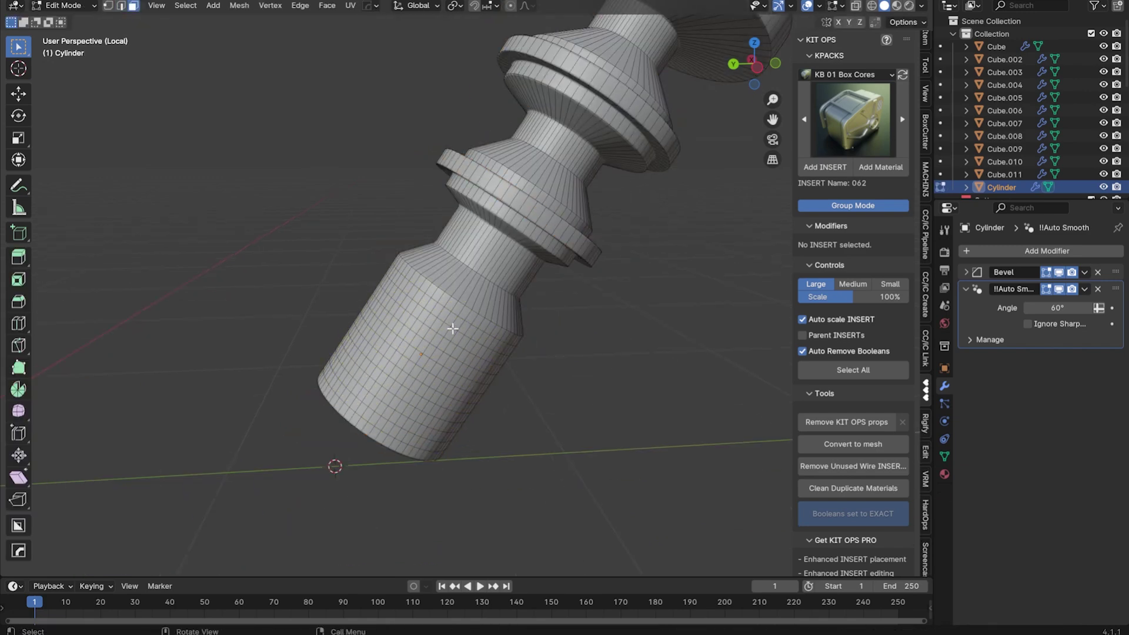
click(503, 404)
middle_drag(503, 404, 444, 244)
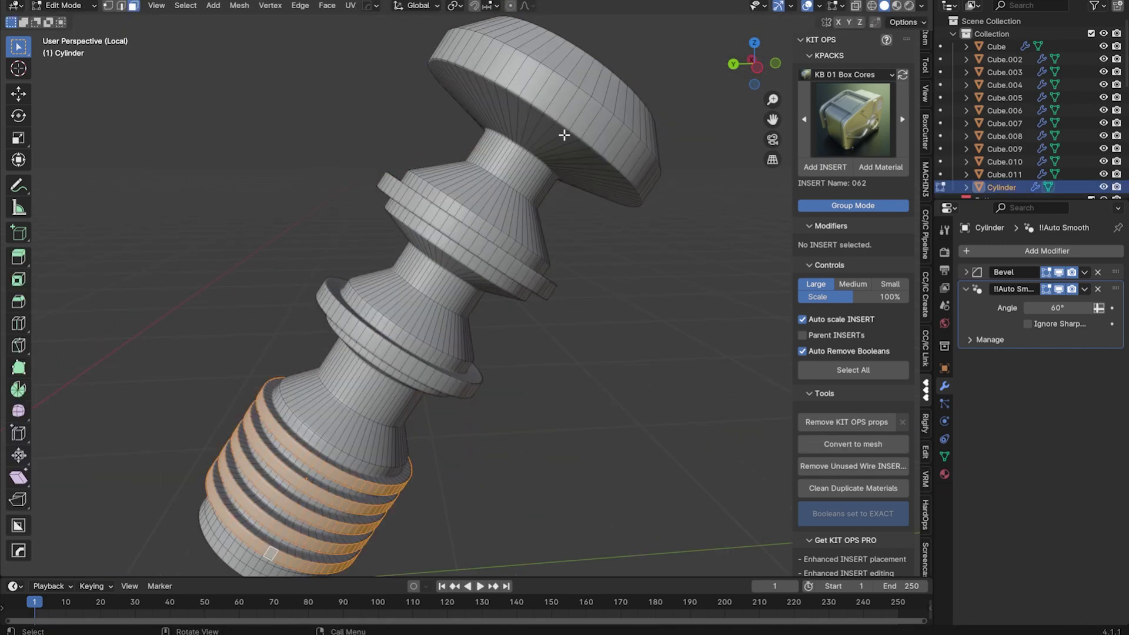
alt+click(444, 244)
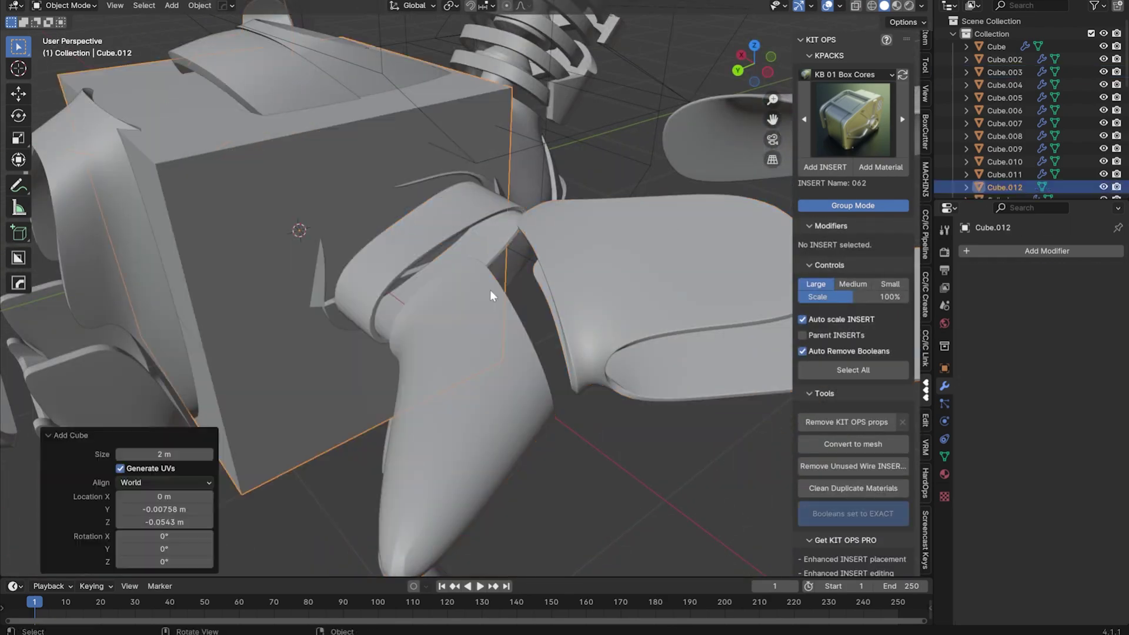
- Add a cylinder and rotate it in side orthographic view with X-ray on
key(ctrl+KP_1)
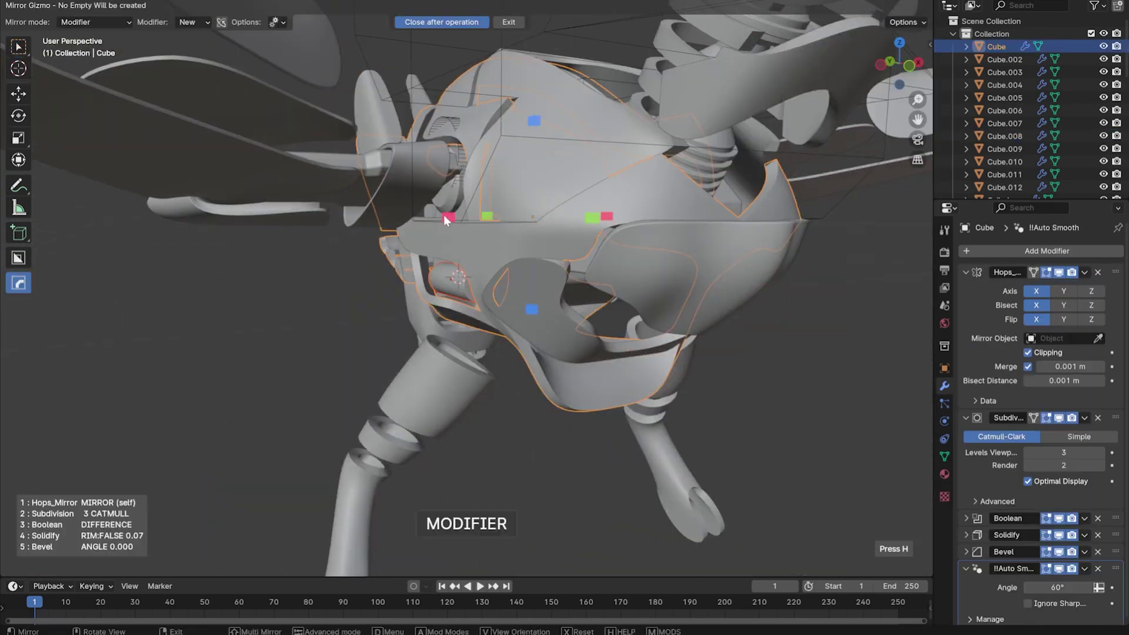
key(shift+a)
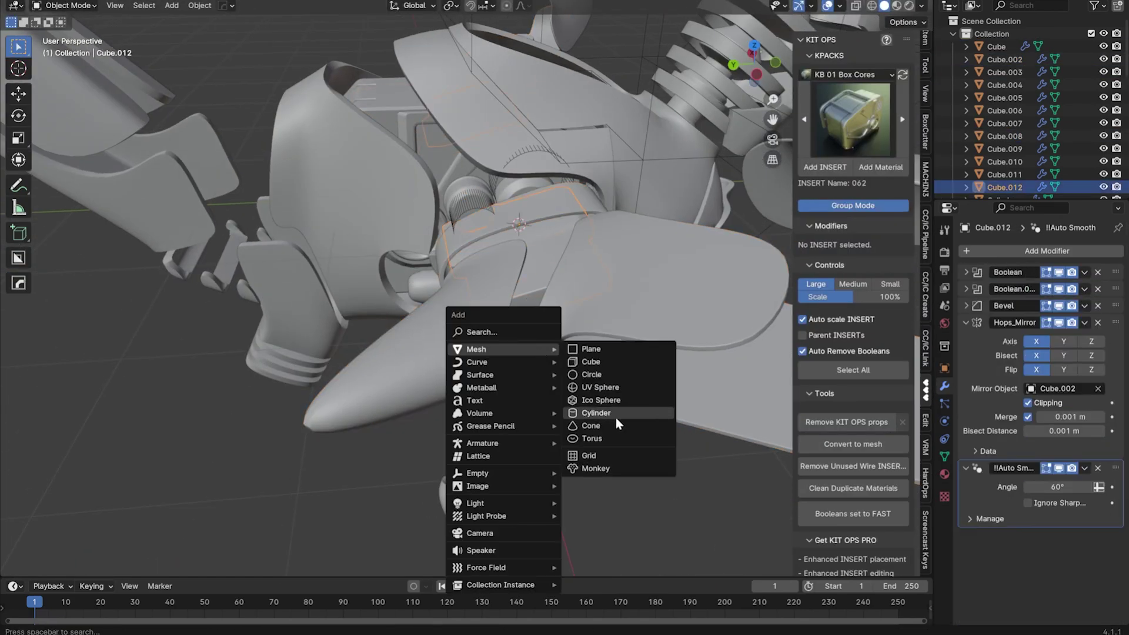
click(616, 412)
key(ctrl+KP_3)
key(alt+z)
key(r)
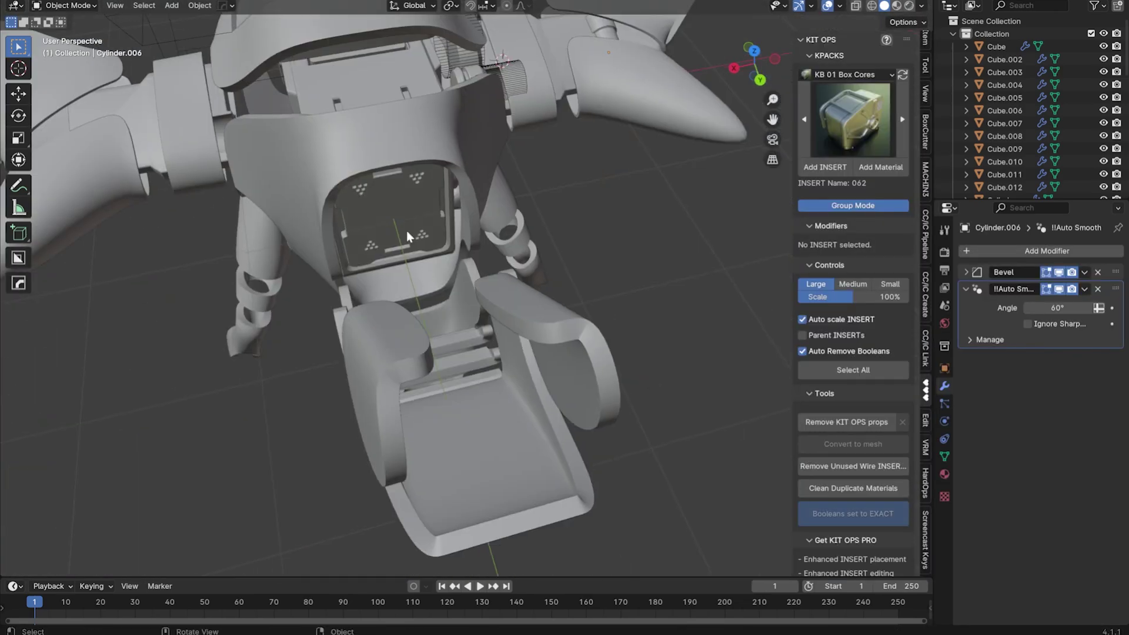
- Add a KB 02 Rectangular Cores KIT OPS insert to the jaw, rotated 90° on Z
click(850, 74)
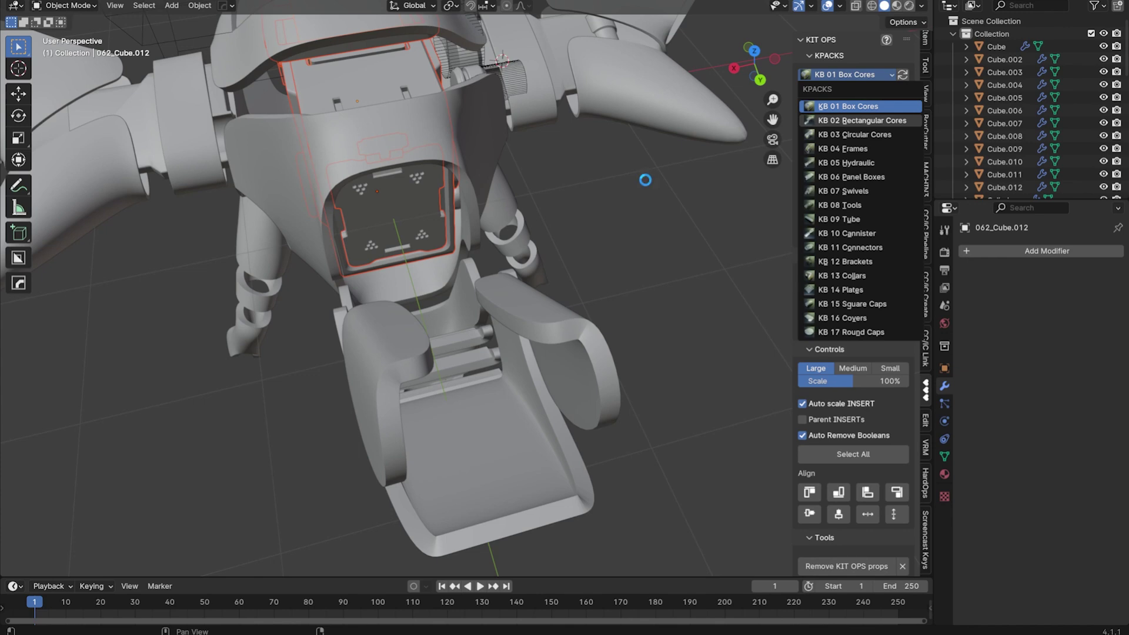
click(847, 118)
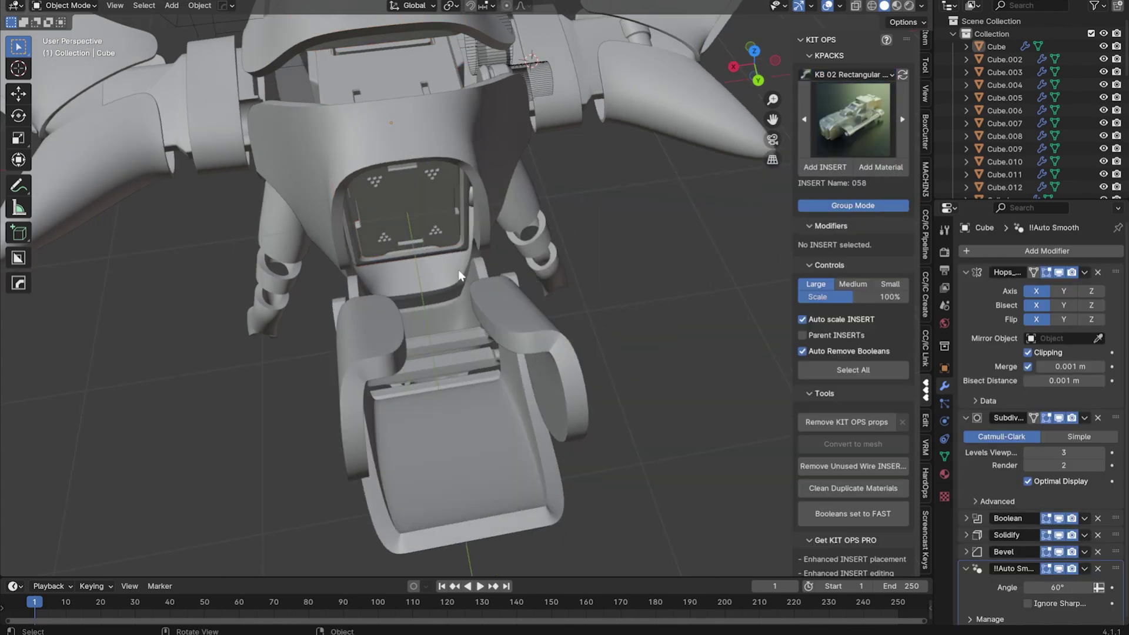
key(r)
key(z)
key(9)
key(0)
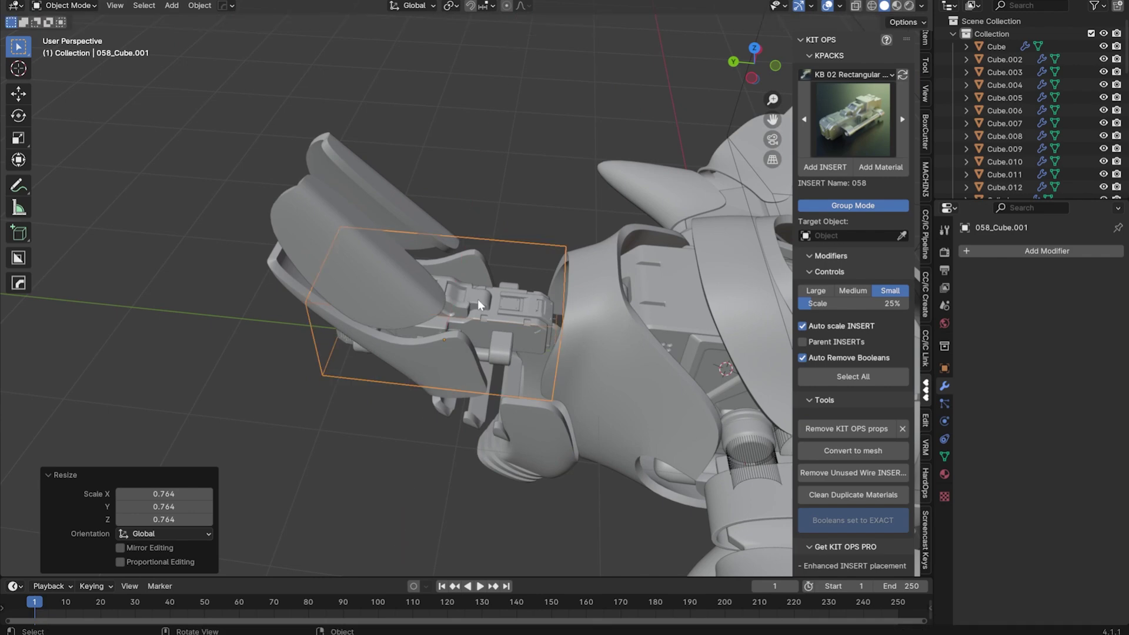
- Switch to the KB 10 Cannister kit and add a cube, moving it along Z
click(847, 74)
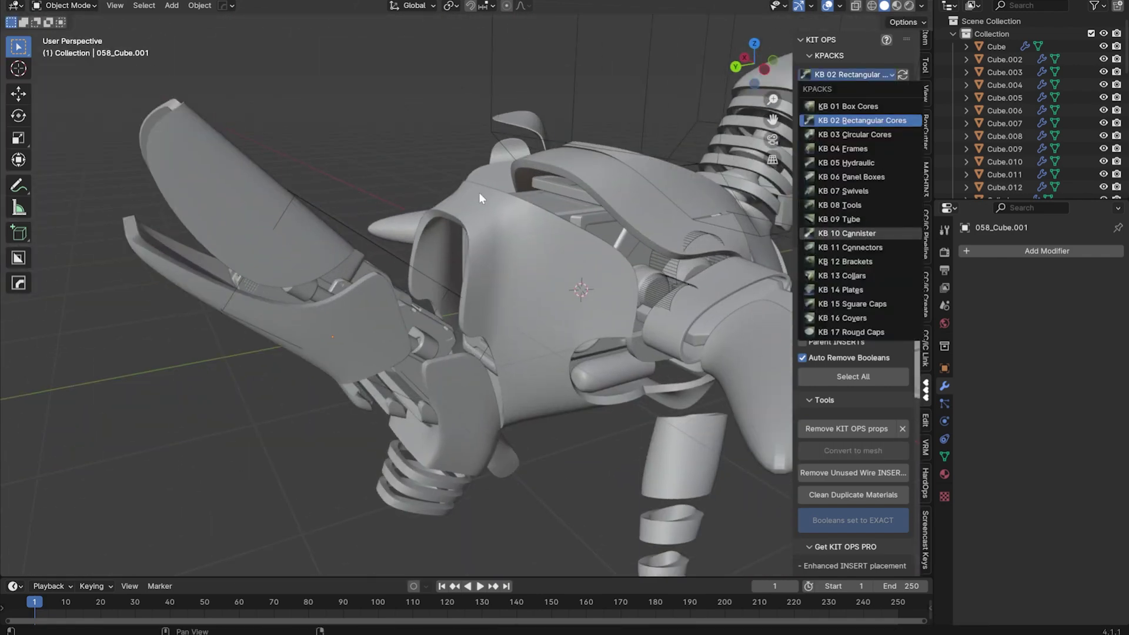
click(848, 233)
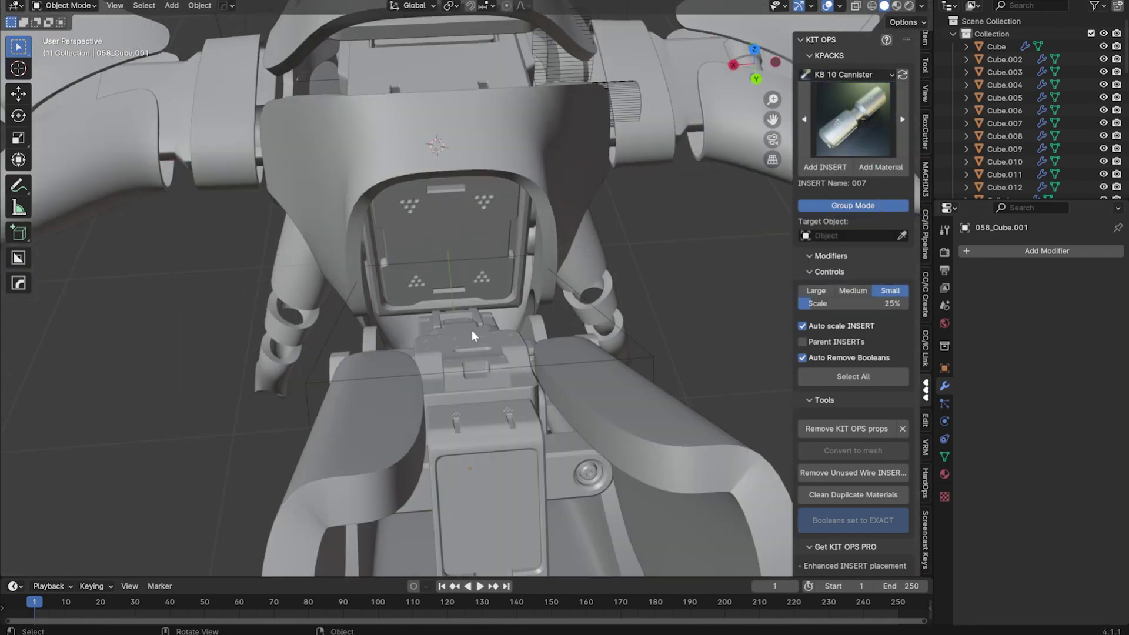
key(shift+a)
click(518, 421)
key(g)
key(z)
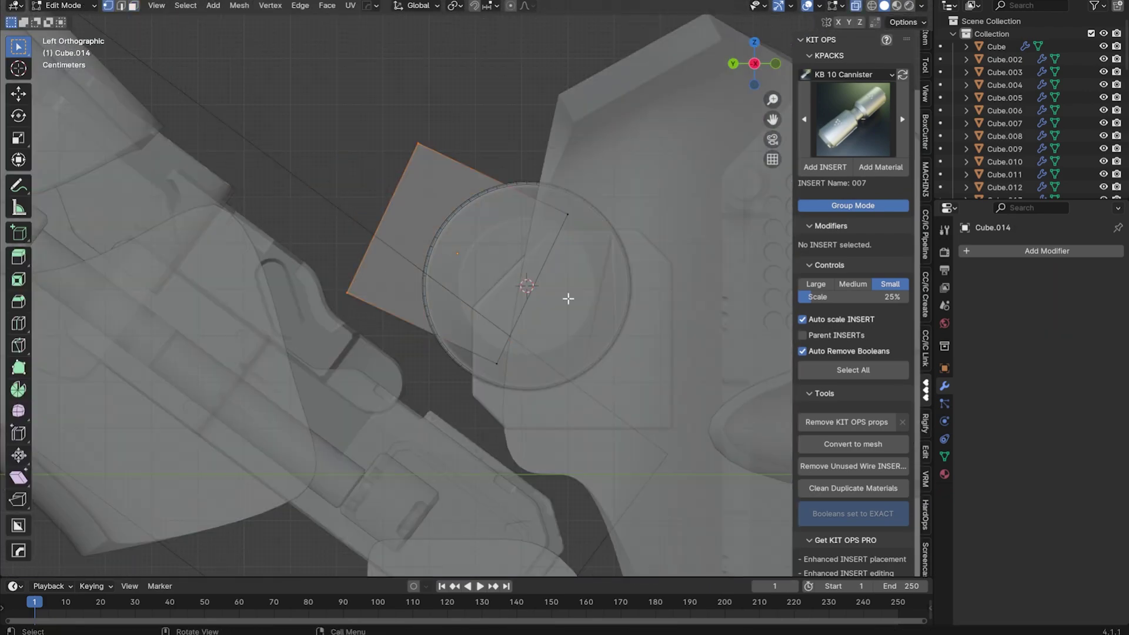
- Bevel the block's corner edge and select an edge loop on it
key(ctrl+b)
click(511, 317)
key(ctrl+b)
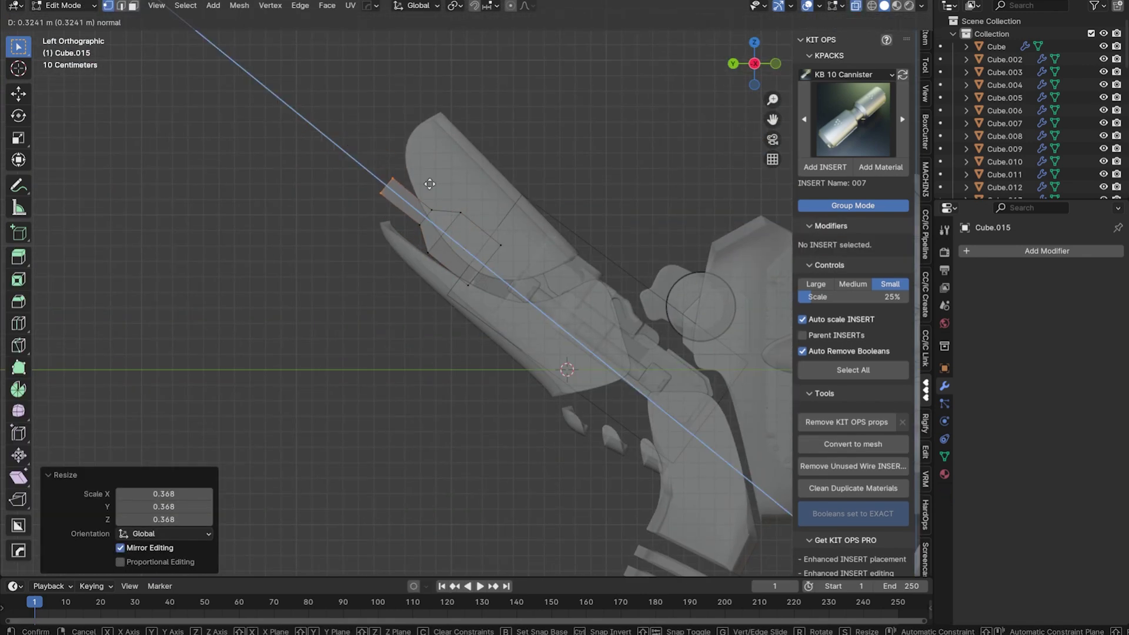
alt+click(374, 202)
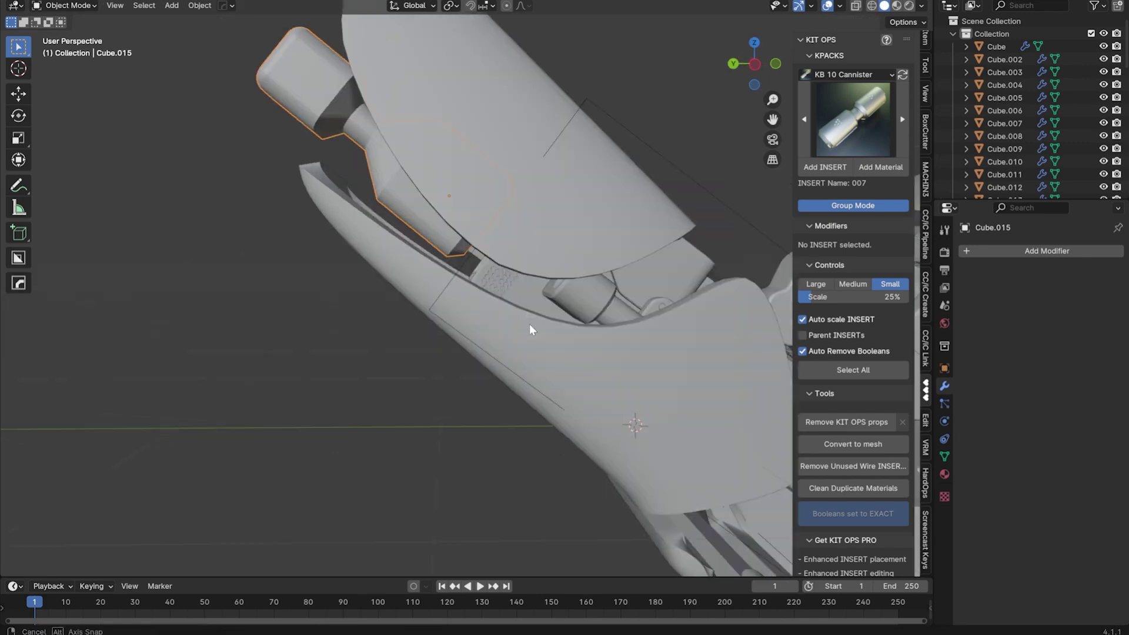
- Add a cylinder and extrude its top face into a stepped barrel section
key(shift+a)
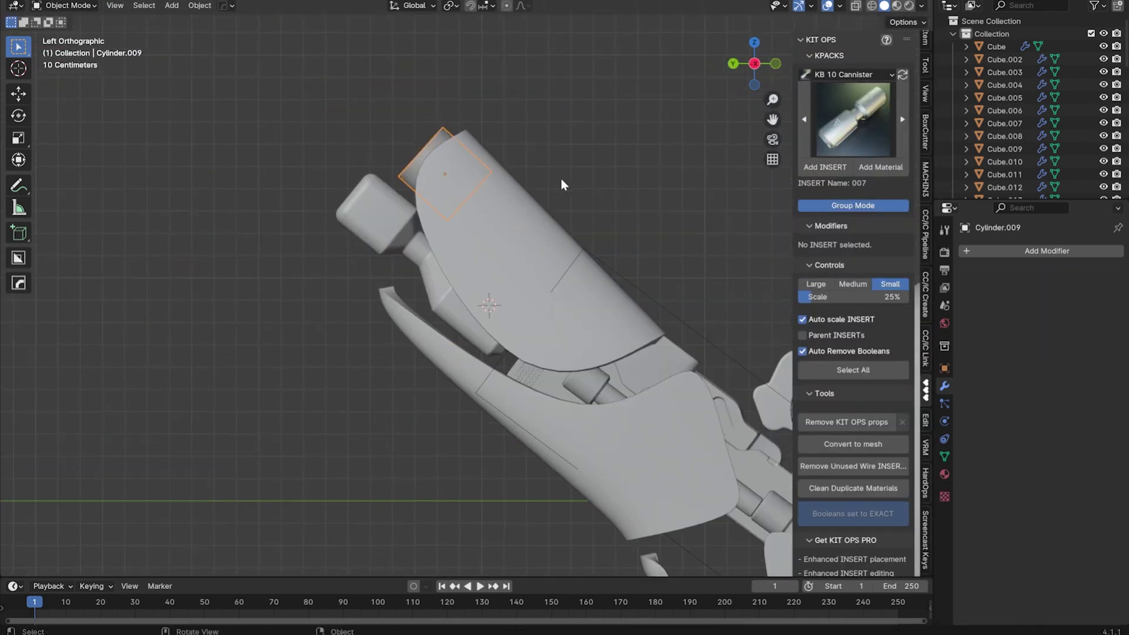
key(alt+z)
key(e)
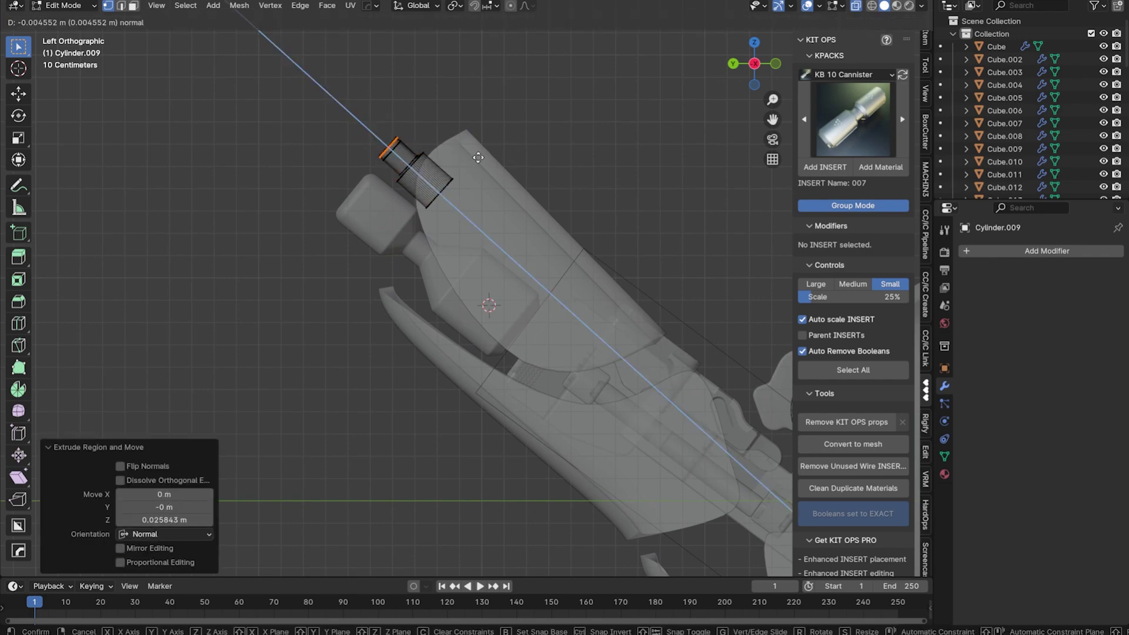
click(459, 121)
middle_drag(459, 122, 559, 349)
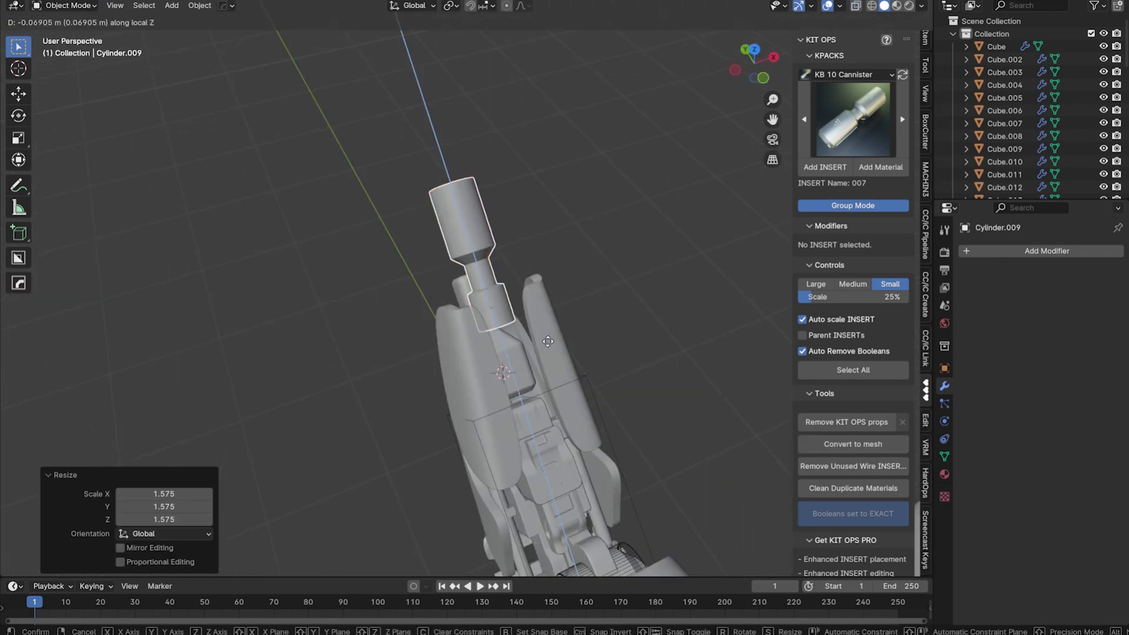
key(Tab)
middle_drag(550, 416, 592, 374)
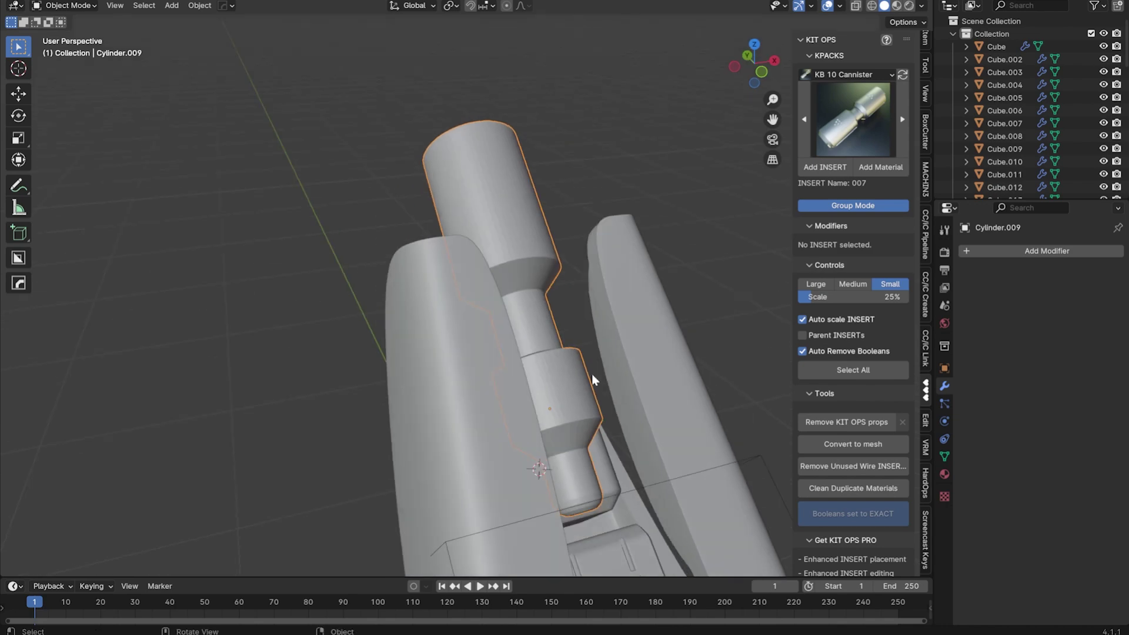
- Bevel the stepped cylinder and inset its end face
key(ctrl+b)
scroll(699, 260, down, 5)
middle_drag(466, 315, 409, 234)
key(Tab)
key(i)
click(590, 251)
key(Tab)
scroll(483, 228, down, 5)
scroll(482, 227, up, 4)
middle_drag(482, 228, 371, 213)
key(shift+a)
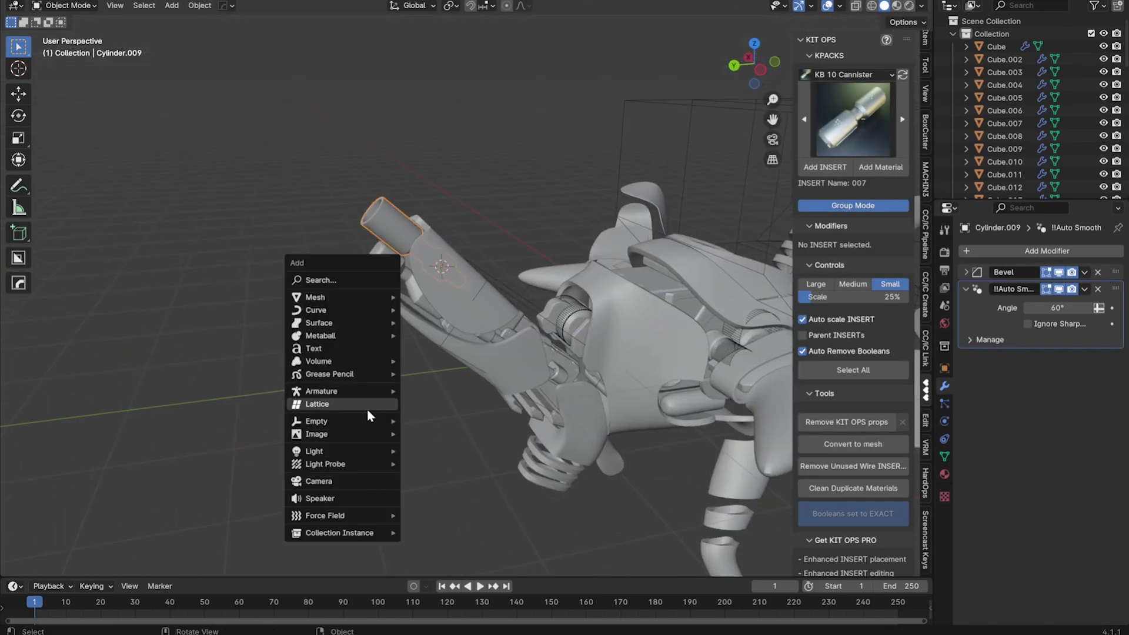
- Add a Bézier curve and move and rotate its points into a cable position
click(432, 310)
key(Tab)
mouse_move(432, 309)
middle_down()
mouse_move(447, 265)
mouse_move(481, 231)
middle_up()
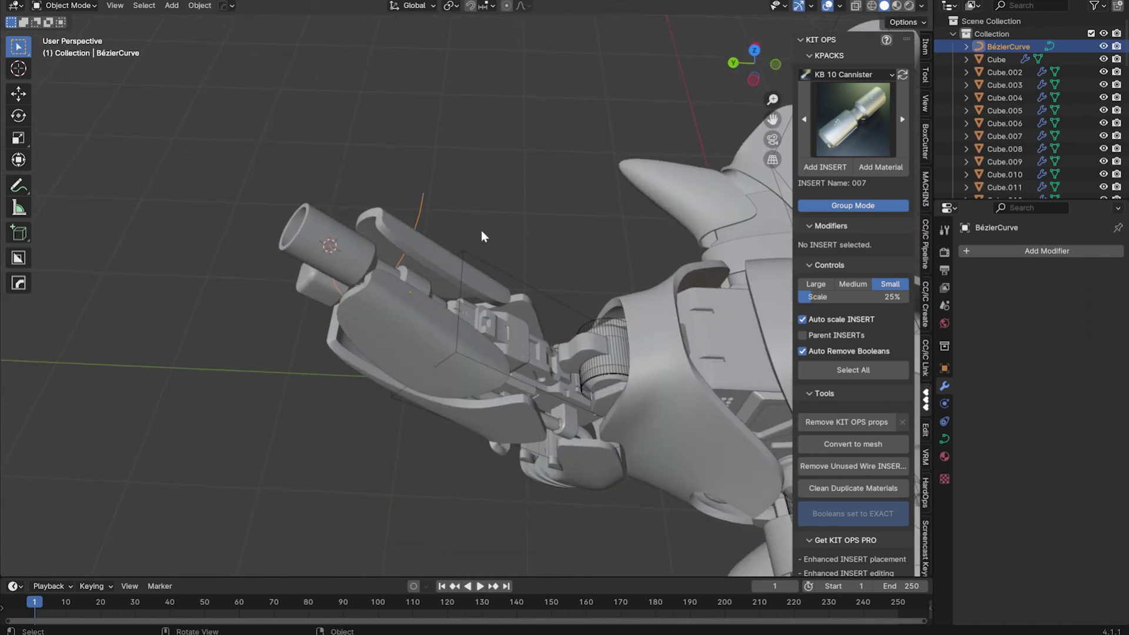
key(g)
click(276, 81)
mouse_move(276, 80)
middle_down()
mouse_move(378, 282)
mouse_move(436, 177)
middle_up()
key(r)
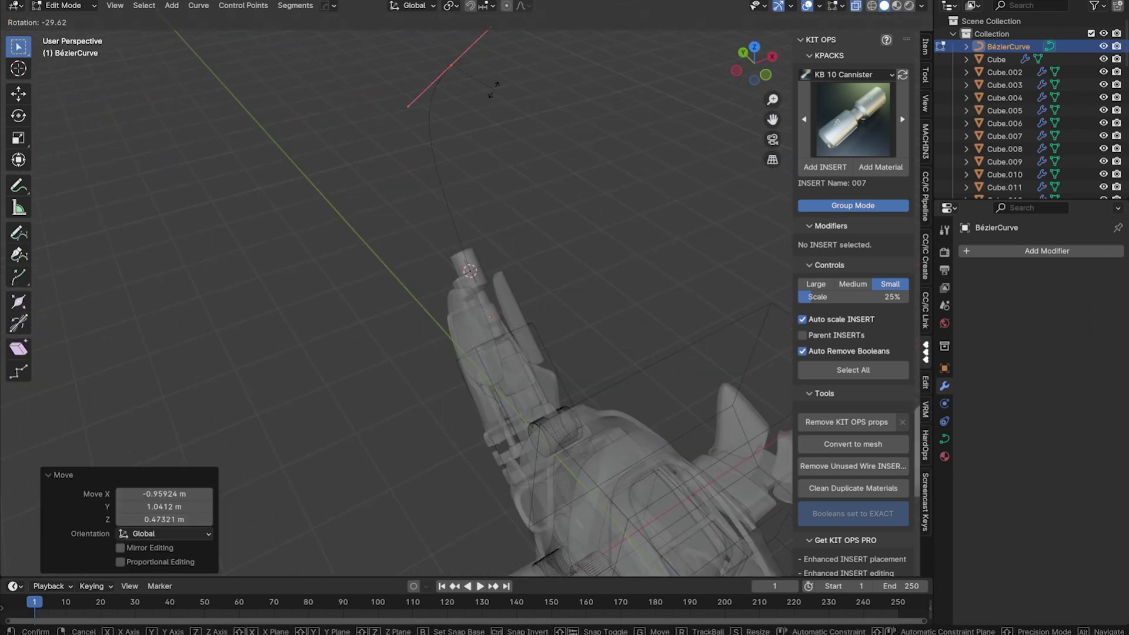
click(558, 142)
key(Tab)
- Duplicate the curve as a second cable and give the cables round Bevel Depth thickness
mouse_move(568, 307)
middle_down()
mouse_move(391, 282)
mouse_move(472, 308)
middle_up()
key(shift+d)
key(Tab)
key(g)
click(556, 399)
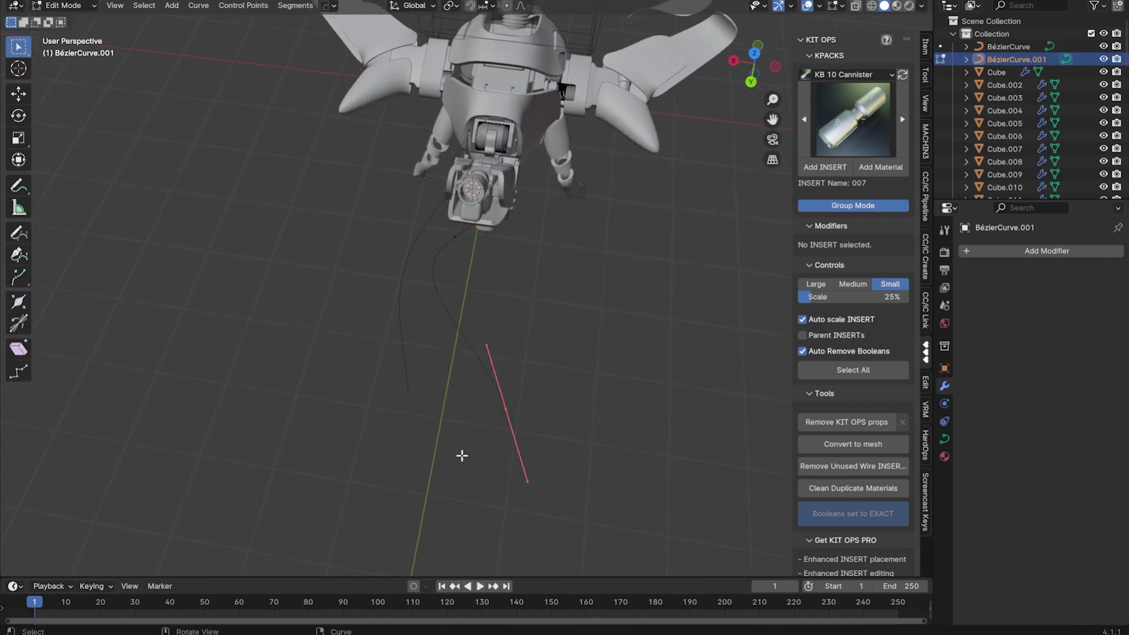
middle_drag(465, 410, 759, 318)
click(945, 439)
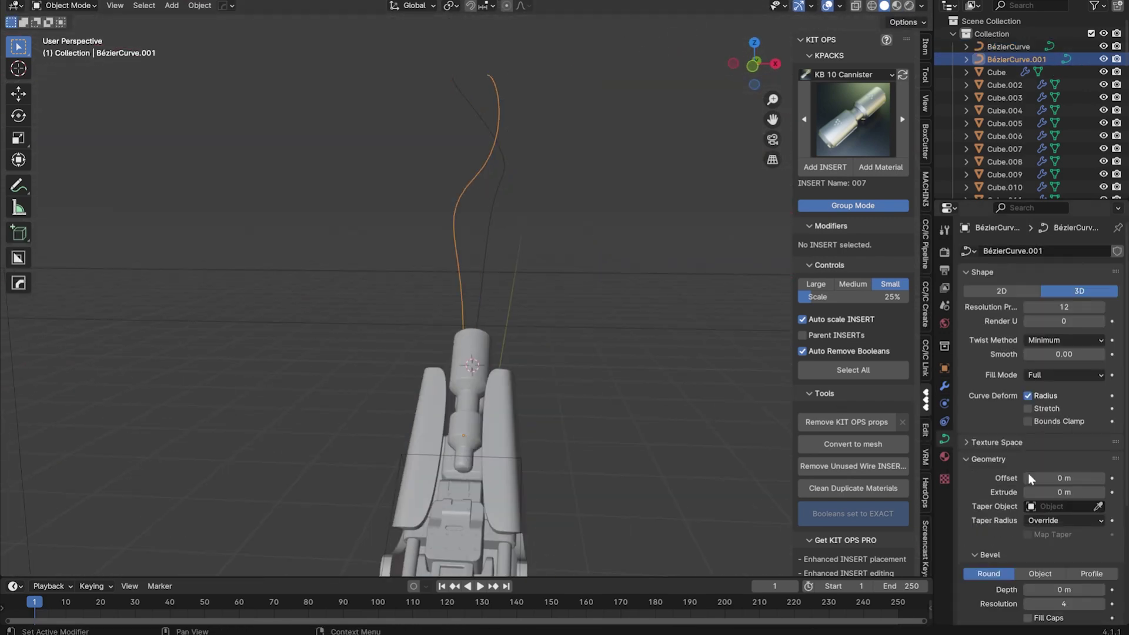
scroll(980, 462, down, 2)
drag(1053, 537, 1083, 537)
- Extend the cable from its end point and resize the new end
middle_drag(677, 297, 485, 322)
key(Tab)
key(g)
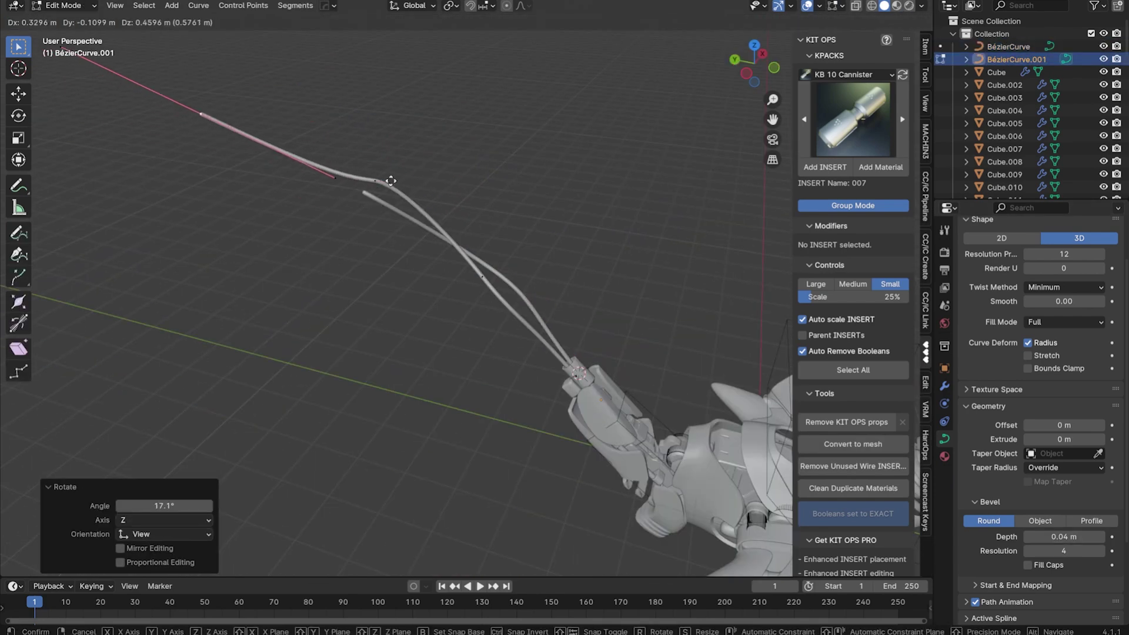
click(391, 180)
key(s)
- Duplicate the first cable curve and box-select the copy's points
middle_drag(535, 217, 478, 179)
scroll(478, 179, up, 5)
middle_drag(374, 192, 288, 201)
click(288, 201)
scroll(288, 201, down, 5)
key(shift+d)
key(Escape)
key(Tab)
key(b)
drag(659, 328, 566, 440)
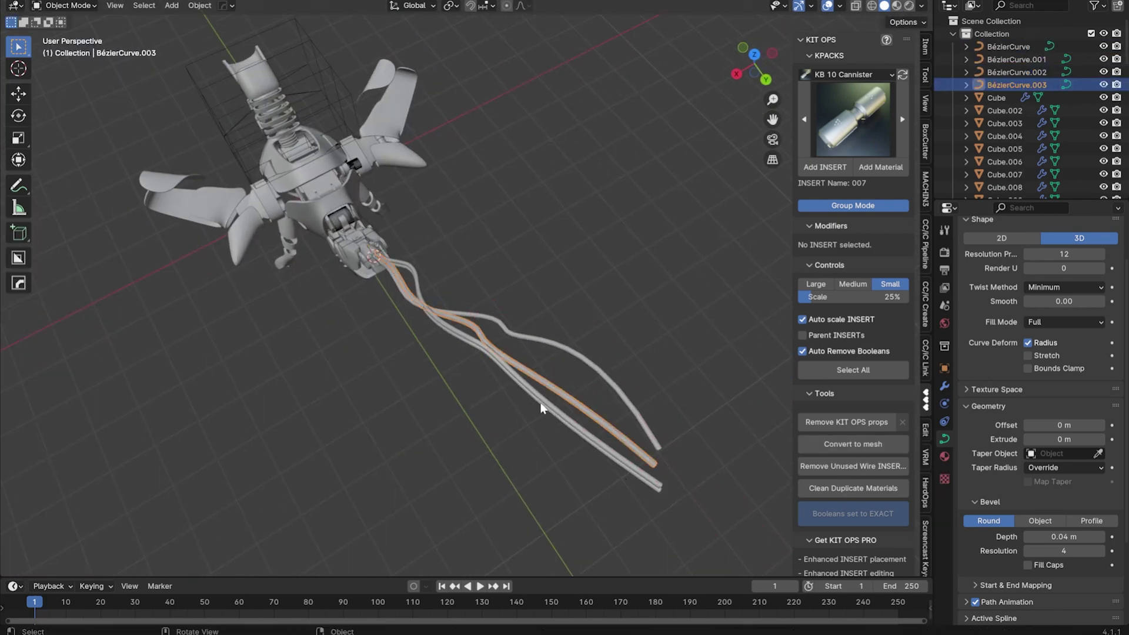
- Reshape the copied cable so it trails out from the canister
click(511, 396)
middle_drag(511, 396, 438, 241)
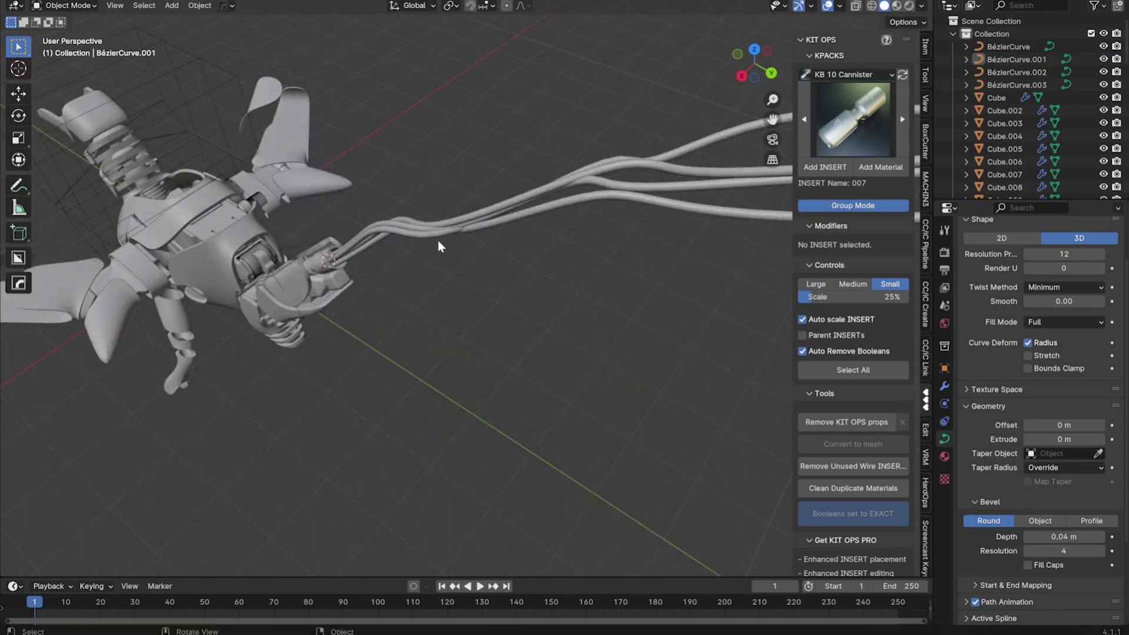
click(459, 280)
key(Tab)
mouse_move(458, 280)
middle_down()
mouse_move(637, 284)
mouse_move(422, 243)
middle_up()
key(Tab)
click(623, 125)
mouse_move(622, 125)
middle_down()
mouse_move(461, 274)
mouse_move(407, 220)
middle_up()
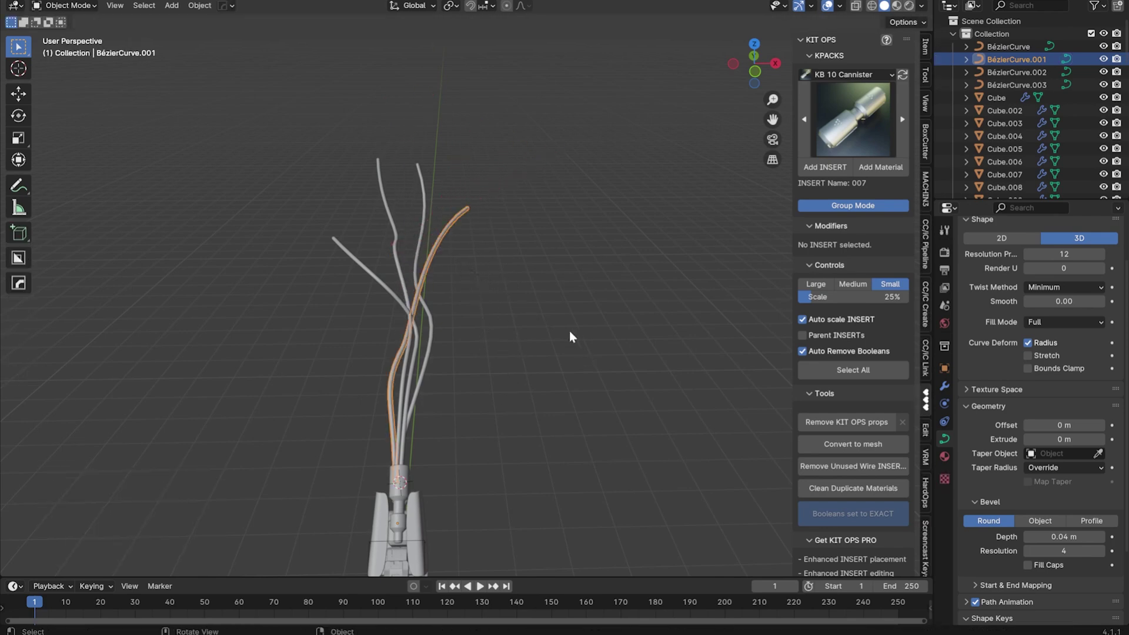
- Move a cable point and taper the cable's end thickness with Alt+S
middle_drag(597, 236, 410, 144)
click(410, 145)
key(Tab)
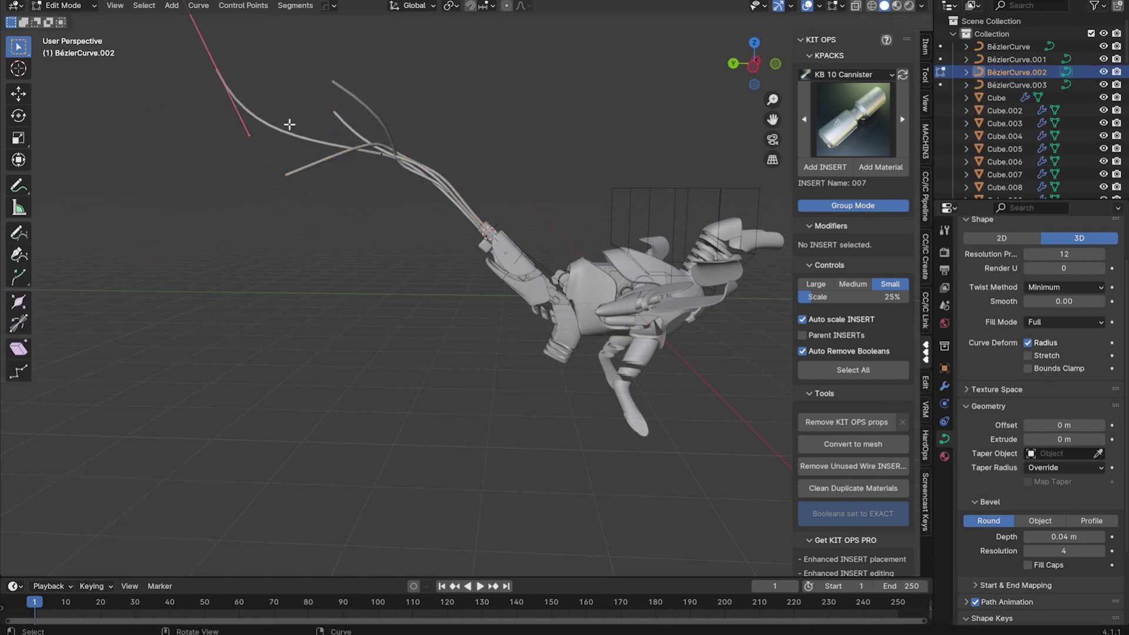
click(389, 192)
middle_drag(389, 191, 409, 172)
key(alt+s)
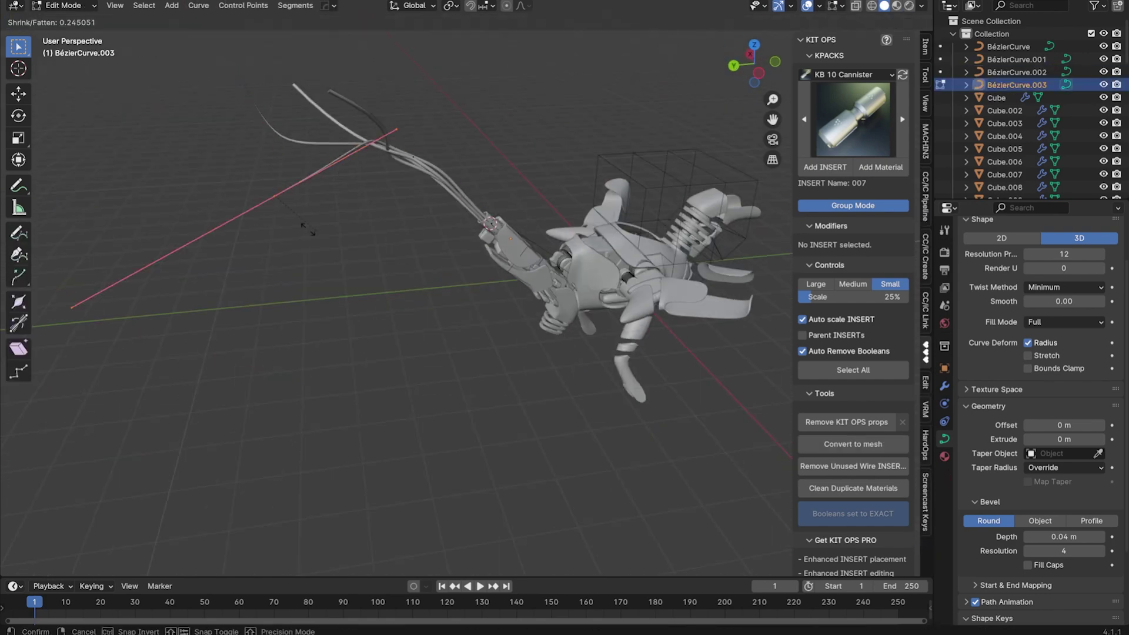
key(Tab)
middle_drag(313, 68, 449, 160)
mouse_move(414, 351)
middle_down()
mouse_move(468, 394)
mouse_move(398, 189)
middle_up()
scroll(537, 281, up, 5)
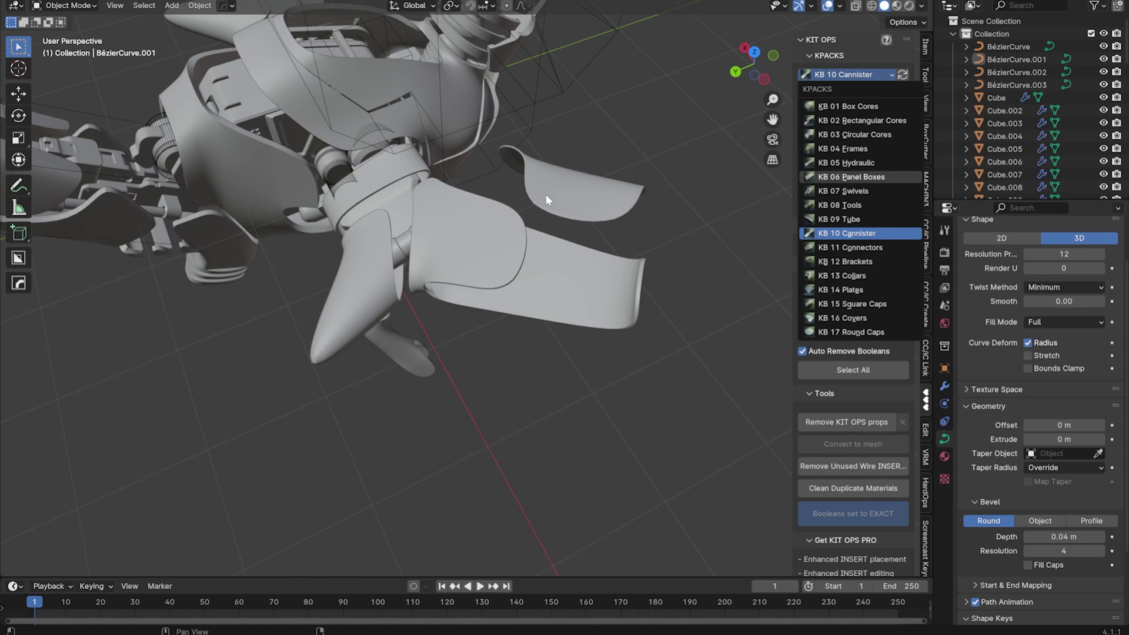
- Add KB 06 Panel Boxes insert 046 and snap it to the 3D cursor
click(852, 176)
click(846, 118)
click(753, 219)
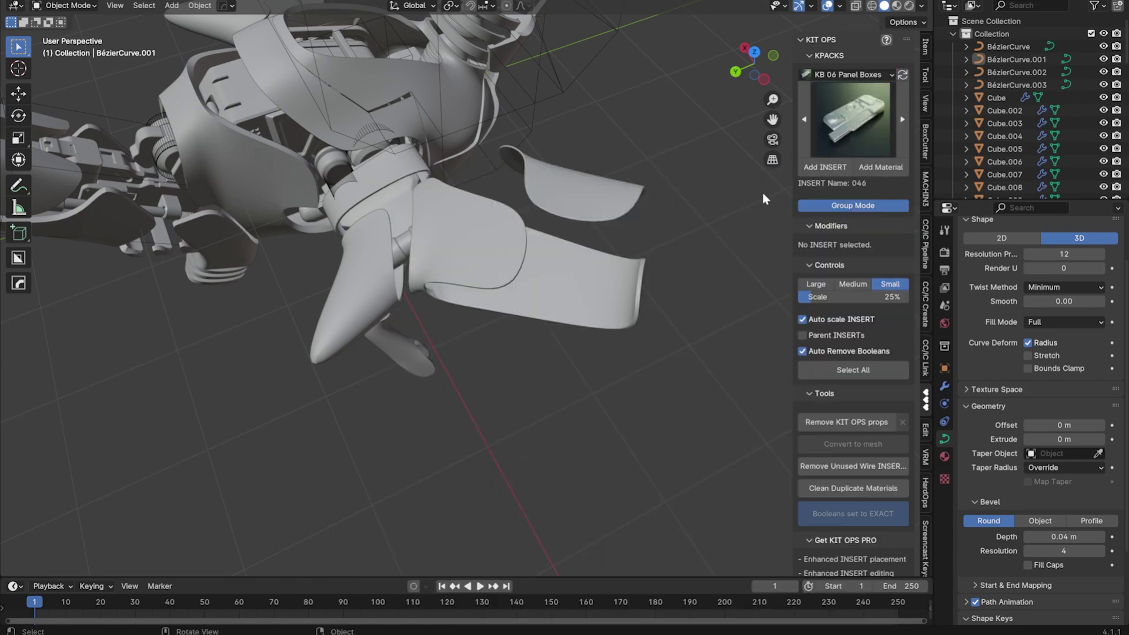
click(825, 167)
key(shift+s)
key(8)
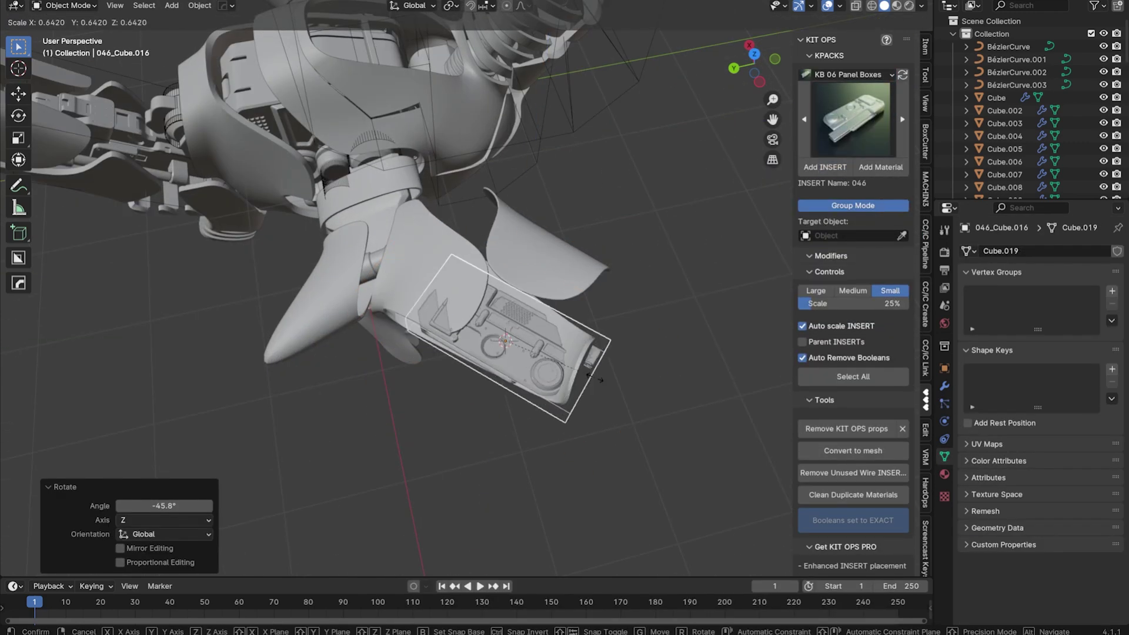
- Scale, move and rotate the panel box insert against the fin
click(612, 385)
middle_drag(611, 385, 723, 126)
click(645, 125)
middle_drag(645, 125, 561, 252)
key(r)
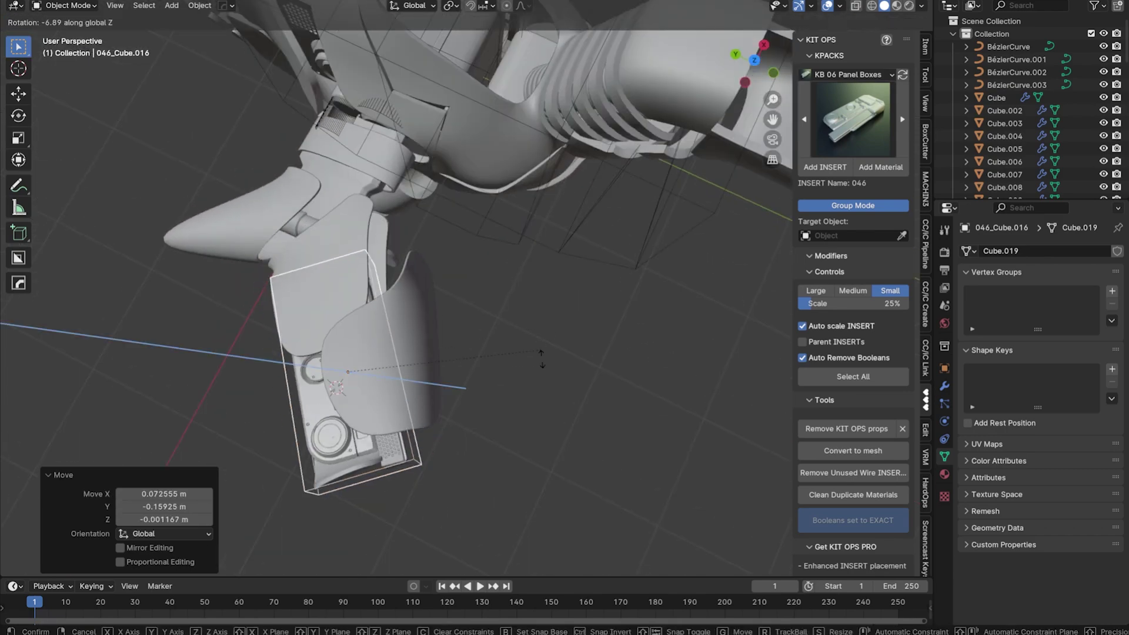
click(564, 349)
middle_drag(564, 349, 472, 284)
- Add a small cylinder on the body's underside, resize it and shift it along Y
mouse_move(539, 206)
middle_down()
mouse_move(413, 302)
mouse_move(353, 322)
middle_up()
scroll(573, 203, up, 5)
click(397, 235)
key(shift+a)
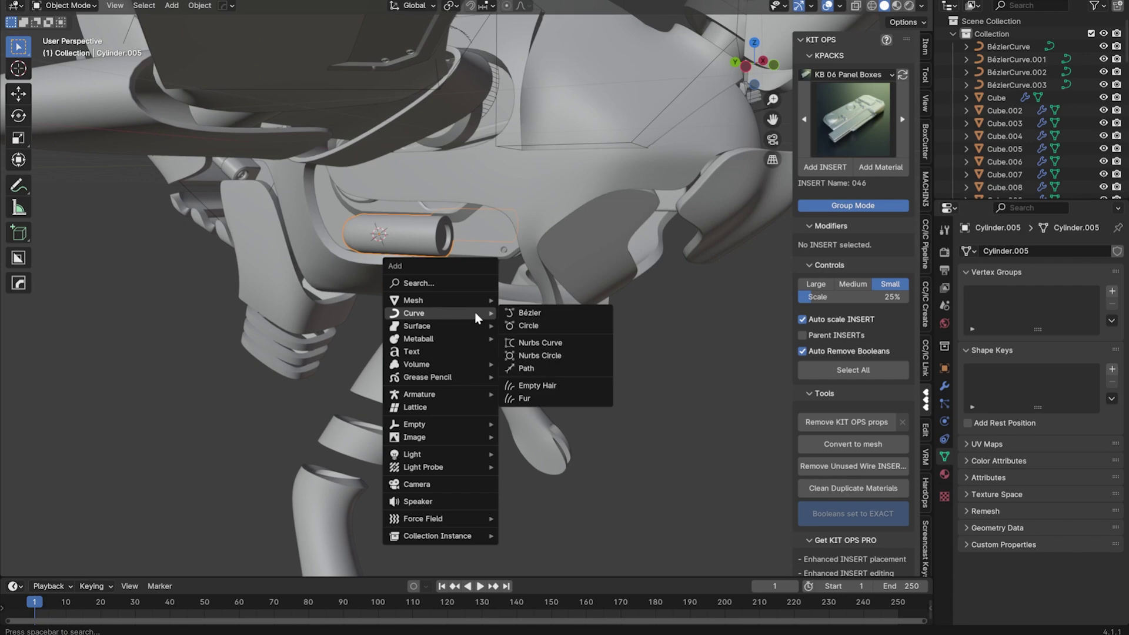
click(534, 364)
key(s)
click(478, 280)
middle_drag(479, 280, 475, 373)
key(g)
key(y)
click(479, 280)
- Add KB 05 Hydraulic insert 045 from KIT OPS
key(shift+a)
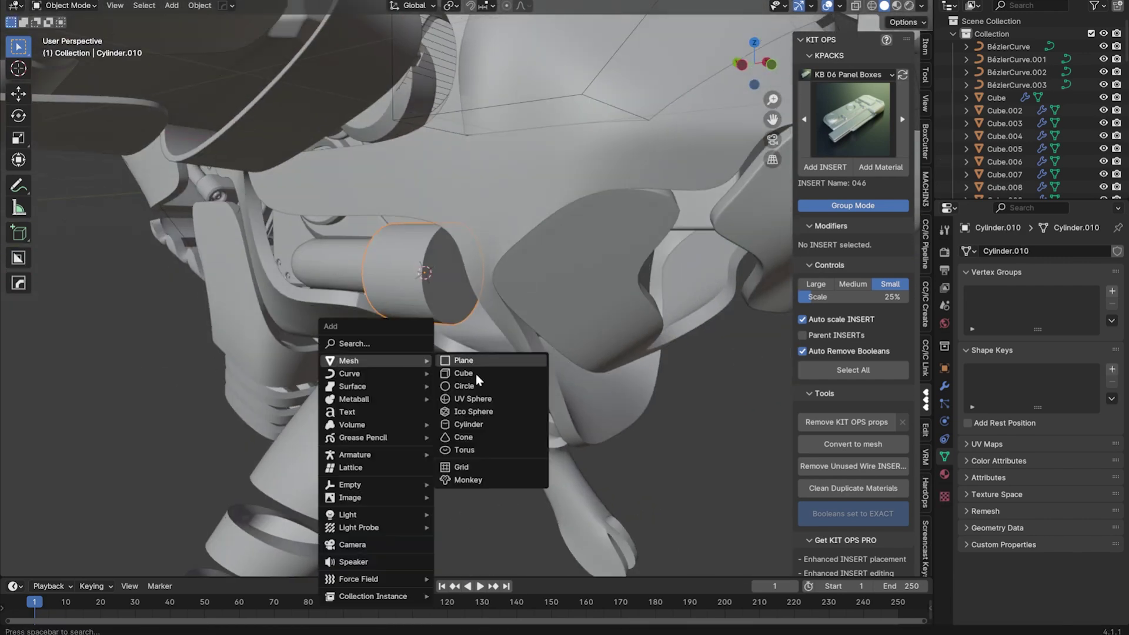
key(Escape)
click(847, 74)
click(847, 163)
click(846, 137)
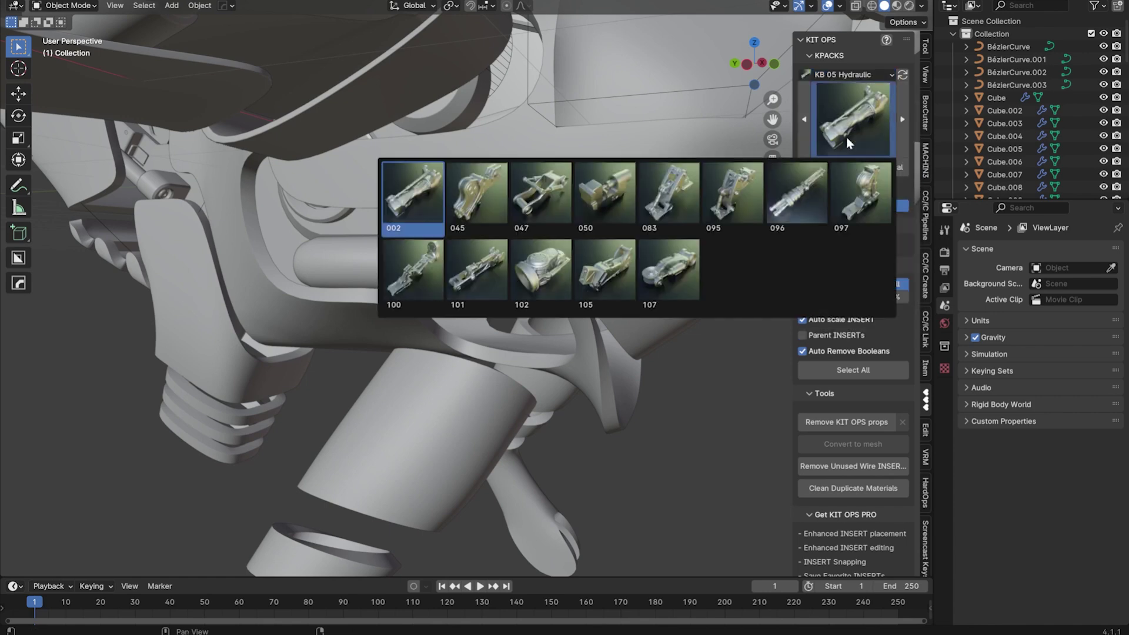
click(477, 199)
click(826, 167)
- Rotate the hydraulic insert on Z, then move and resize it near the leg joint
key(r)
key(z)
click(486, 412)
scroll(529, 353, up, 5)
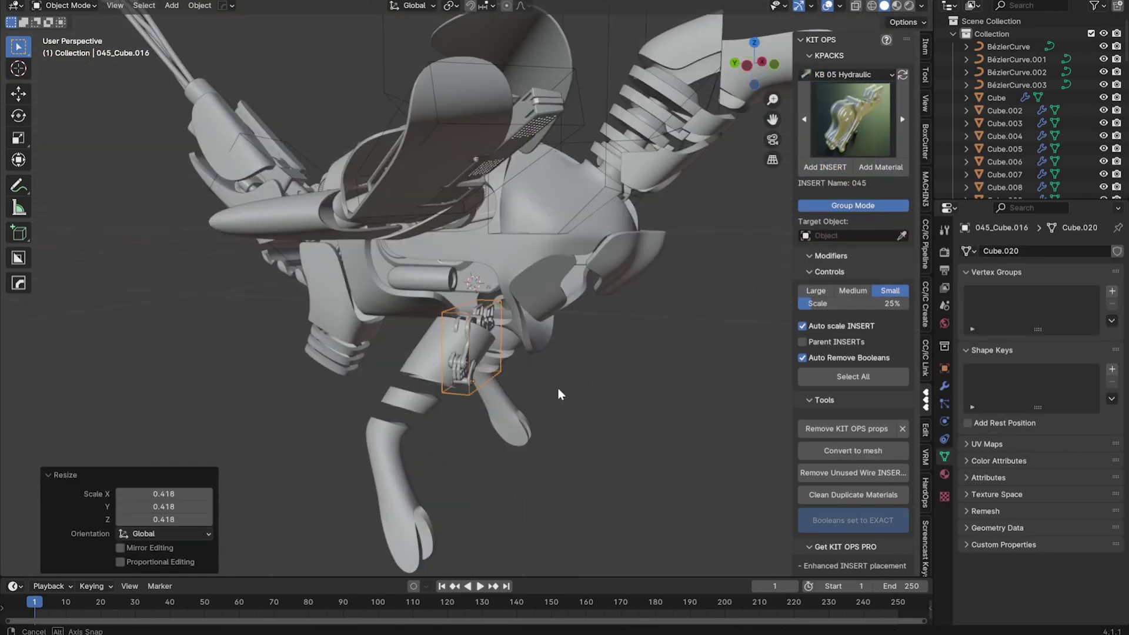
key(g)
key(s)
mouse_move(508, 326)
middle_down()
mouse_move(595, 318)
mouse_move(473, 299)
mouse_move(687, 397)
middle_up()
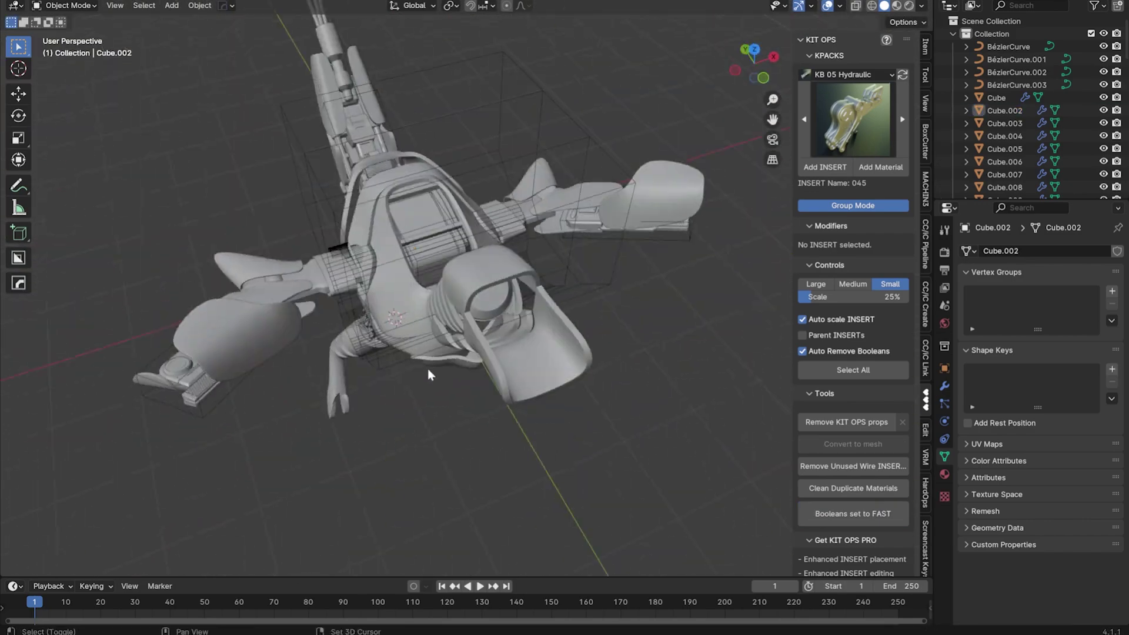
- Swap in hydraulic insert 101 beside the leg's tube
mouse_move(428, 372)
middle_down()
mouse_move(498, 371)
mouse_move(481, 379)
mouse_move(457, 162)
mouse_move(460, 369)
middle_up()
click(836, 141)
click(477, 270)
mouse_move(577, 355)
middle_down()
mouse_move(609, 262)
mouse_move(594, 323)
middle_up()
- Add hydraulic insert 101 and rotate it on the Z and Y axes
key(r)
key(z)
click(610, 263)
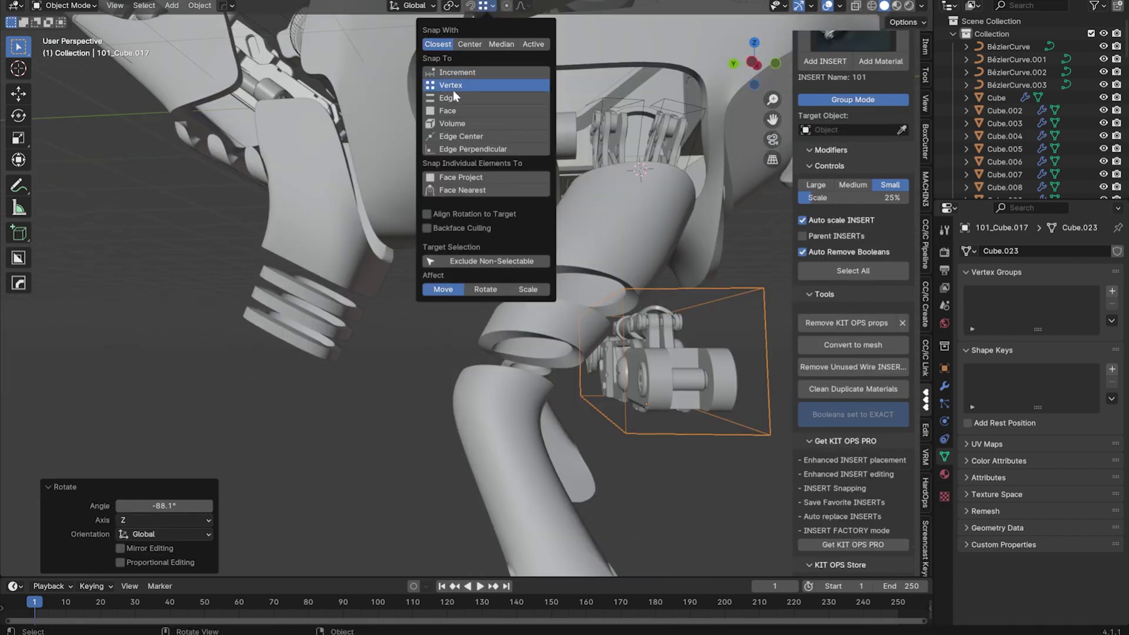
click(554, 373)
middle_drag(554, 373, 472, 352)
key(r)
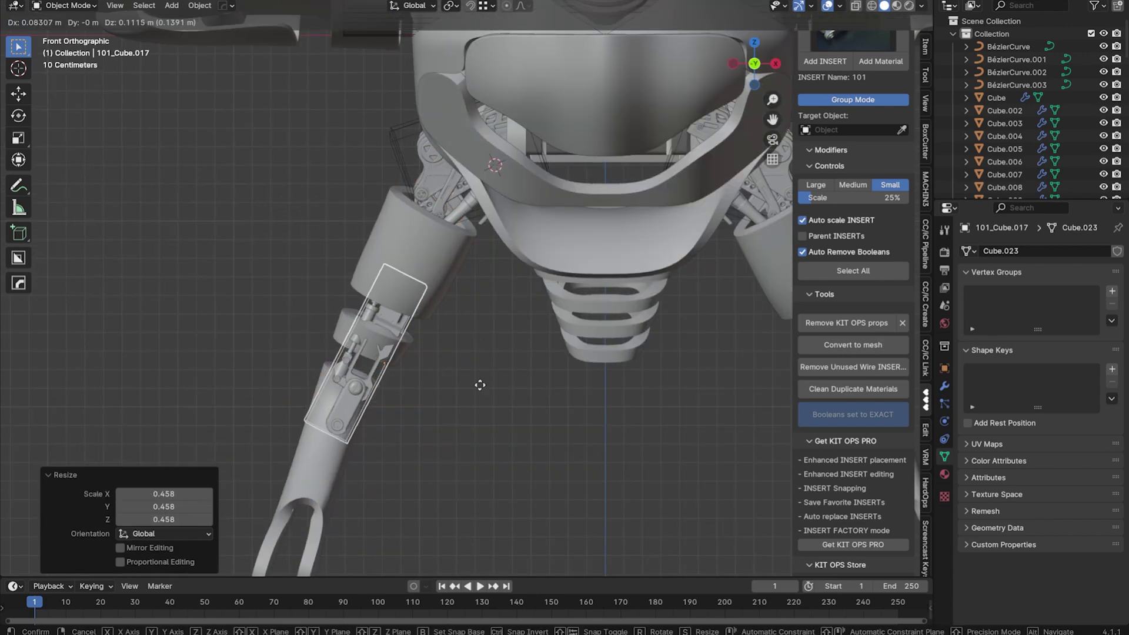
mouse_move(433, 389)
middle_down()
mouse_move(650, 411)
mouse_move(653, 353)
mouse_move(433, 294)
middle_up()
key(r)
key(y)
key(y)
click(657, 442)
- Move insert 101 into the upper leg's gap and size it to fit
key(r)
key(g)
click(653, 332)
key(g)
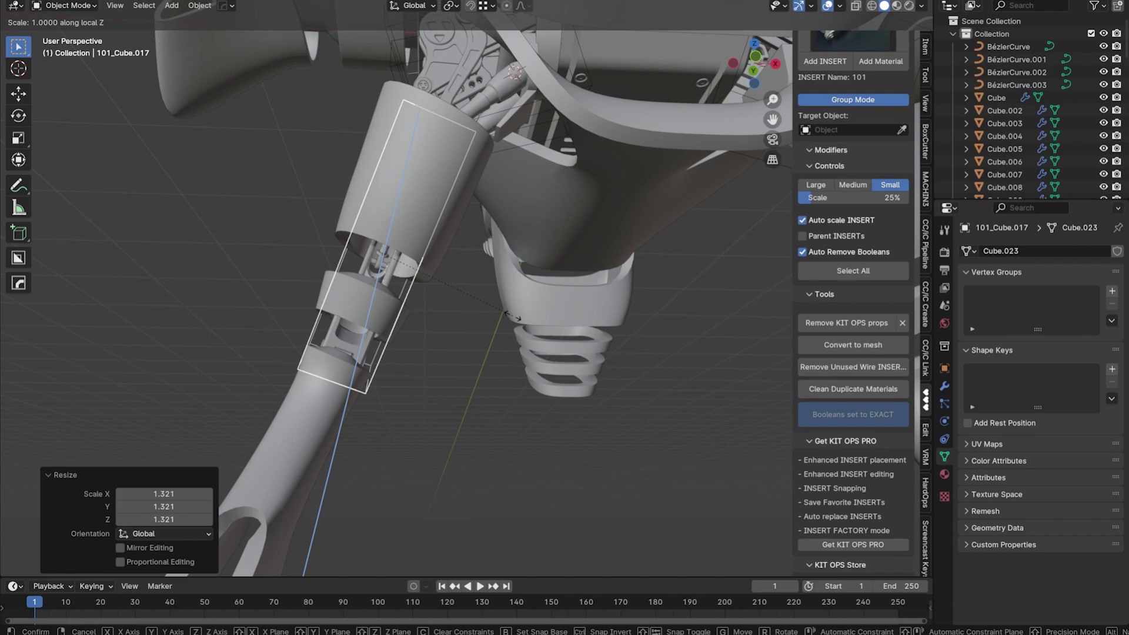
click(512, 318)
mouse_move(471, 361)
middle_down()
mouse_move(431, 335)
mouse_move(478, 347)
mouse_move(483, 333)
mouse_move(539, 337)
mouse_move(529, 337)
middle_up()
click(529, 337)
mouse_move(493, 256)
middle_down()
mouse_move(510, 219)
mouse_move(552, 236)
middle_up()
click(552, 237)
- Add a UV Sphere at the knee and scale it to 0.189 as a ball joint
key(shift+a)
key(Escape)
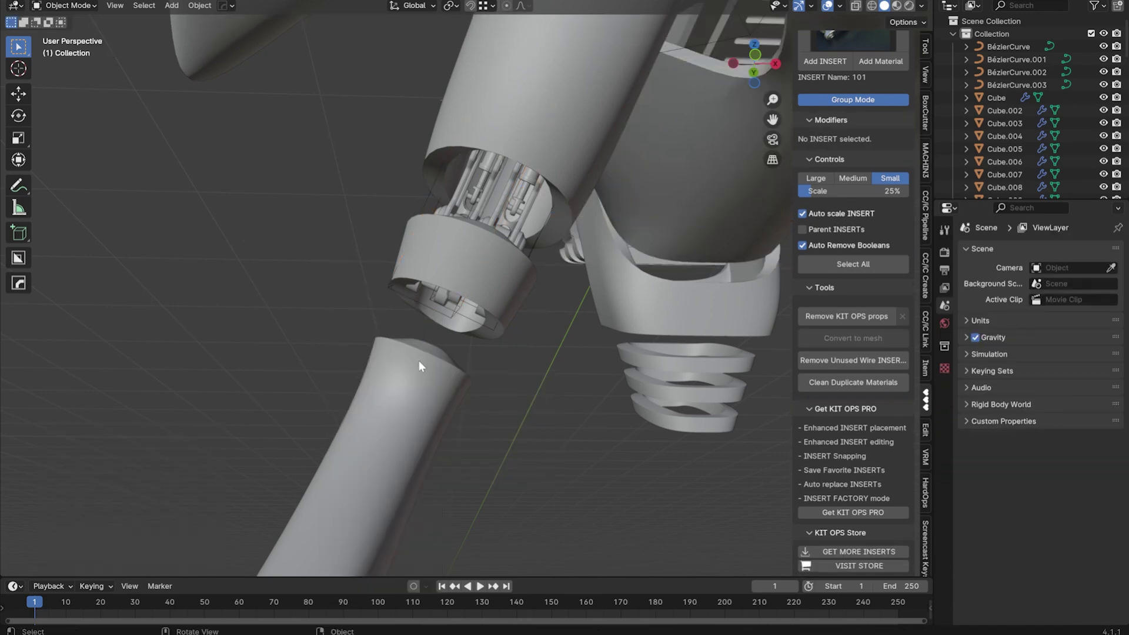
middle_drag(419, 361, 436, 362)
key(shift+a)
click(510, 393)
key(s)
click(576, 338)
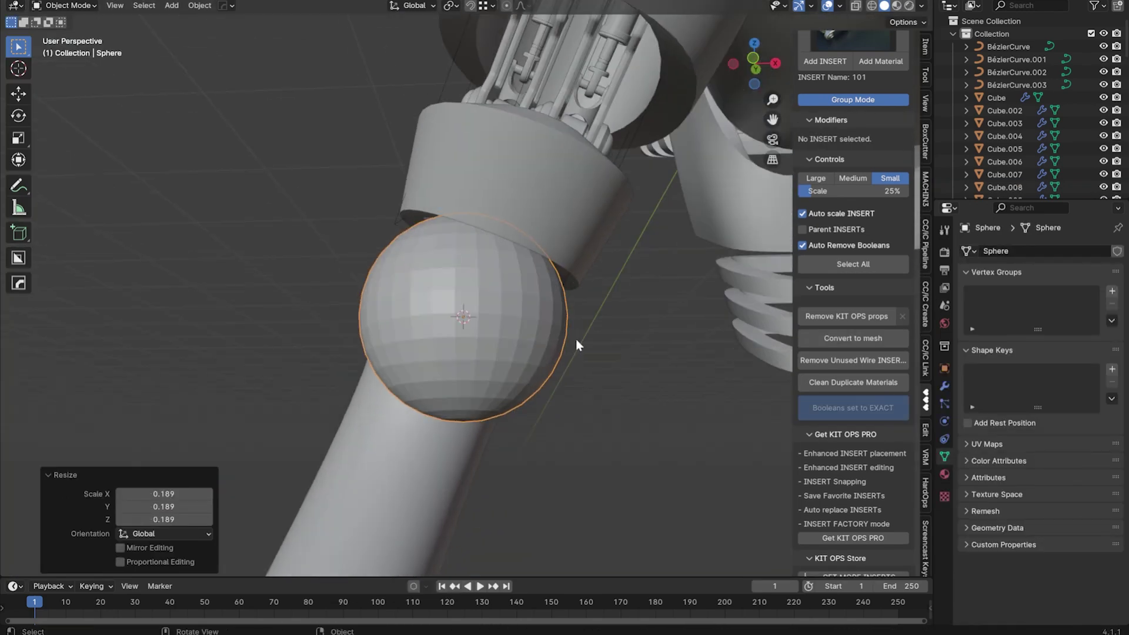
- Cut a ball-joint socket into the leg with a HardOps Difference boolean using the sphere
mouse_move(630, 390)
middle_down()
mouse_move(626, 422)
mouse_move(317, 387)
mouse_move(574, 369)
middle_up()
key(ctrl+minus)
key(s)
click(655, 368)
scroll(681, 379, down, 3)
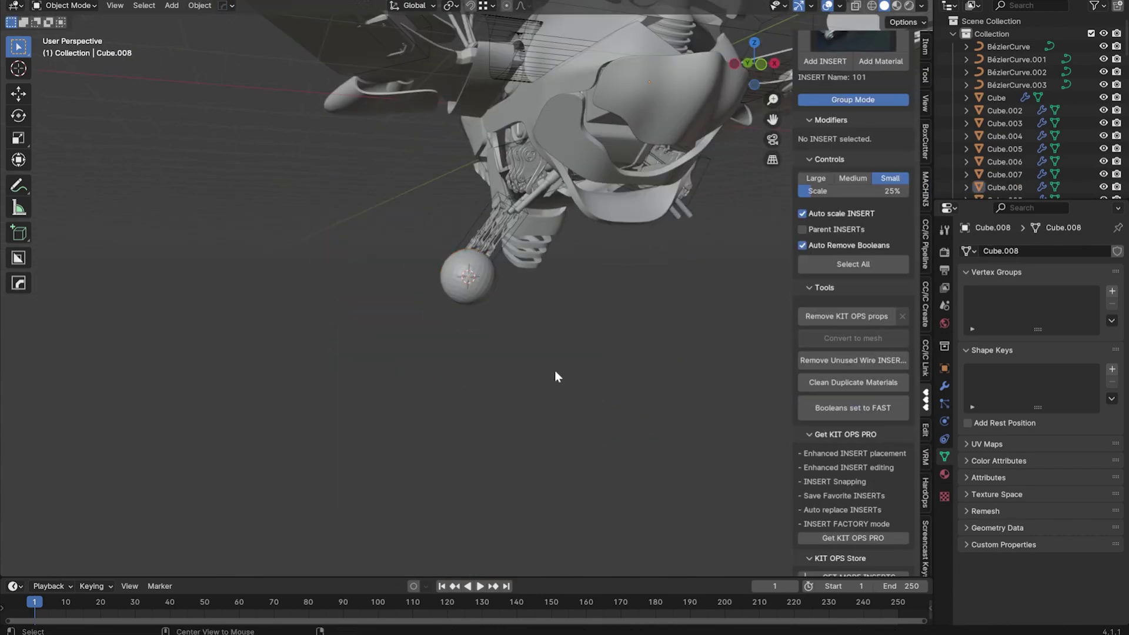
scroll(550, 369, up, 4)
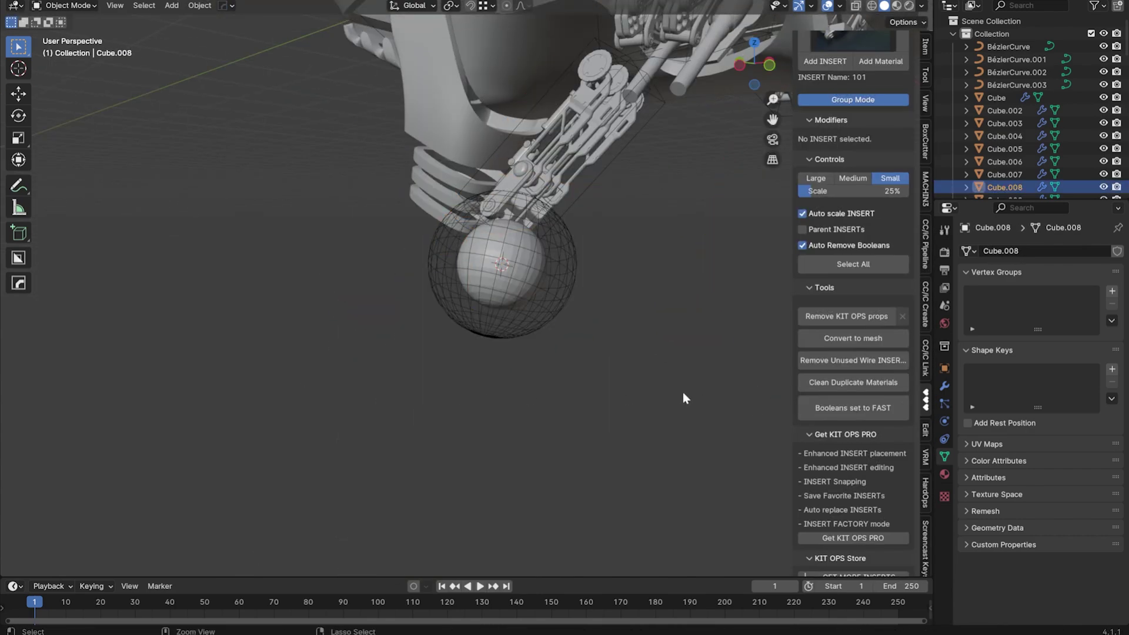
click(945, 387)
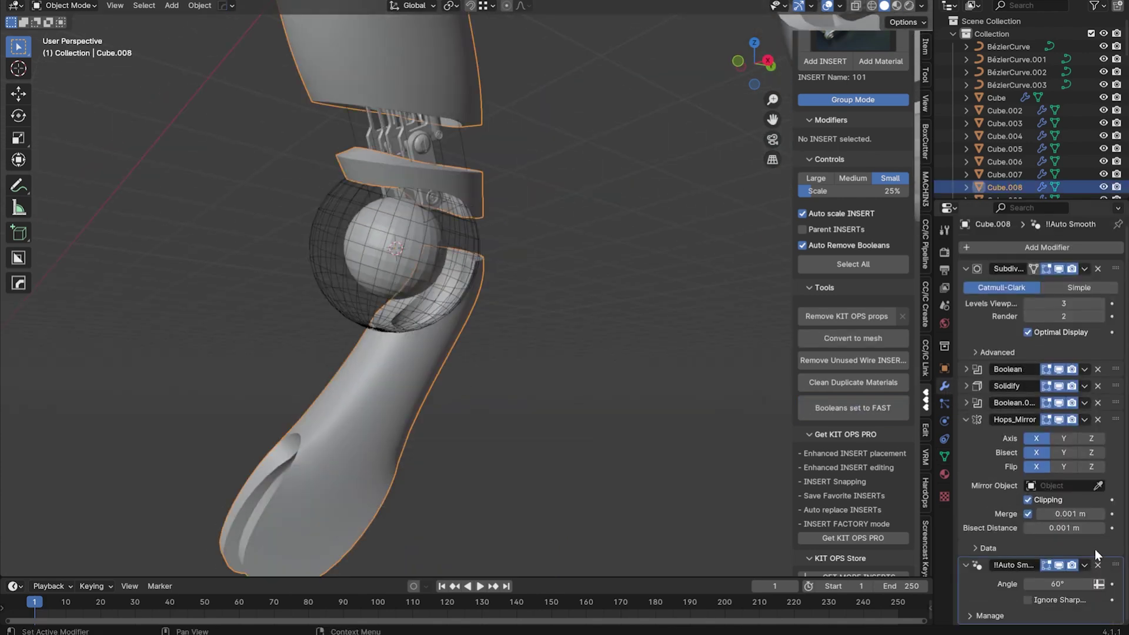
click(591, 273)
key(g)
click(643, 316)
scroll(500, 209, up, 2)
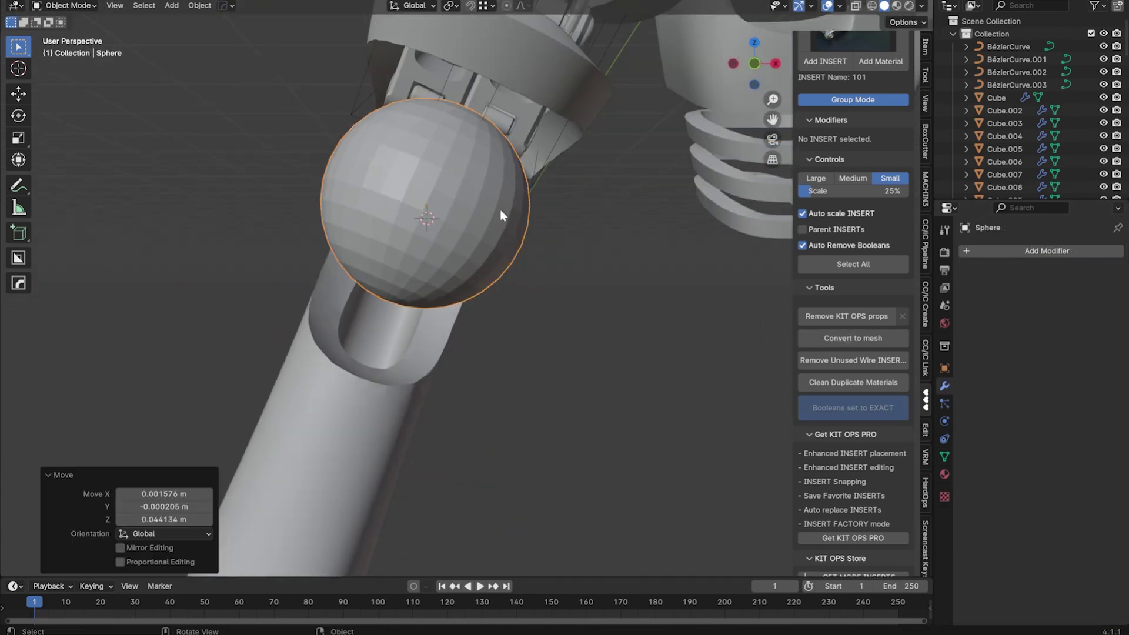
- Add a cube cutter and move it down along Z below the ball joint
key(shift+a)
click(608, 313)
key(KP_1)
key(g)
key(z)
key(r)
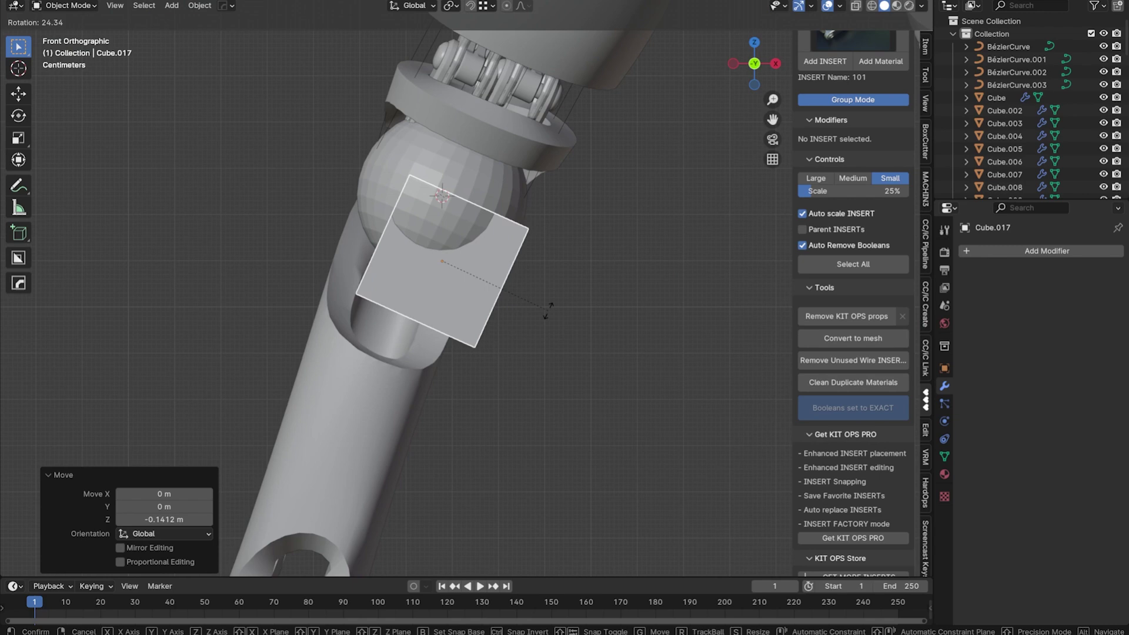
middle_drag(366, 318, 595, 355)
- Slide the cube along Y and tilt it to match the leg in side view
key(Tab)
key(g)
key(y)
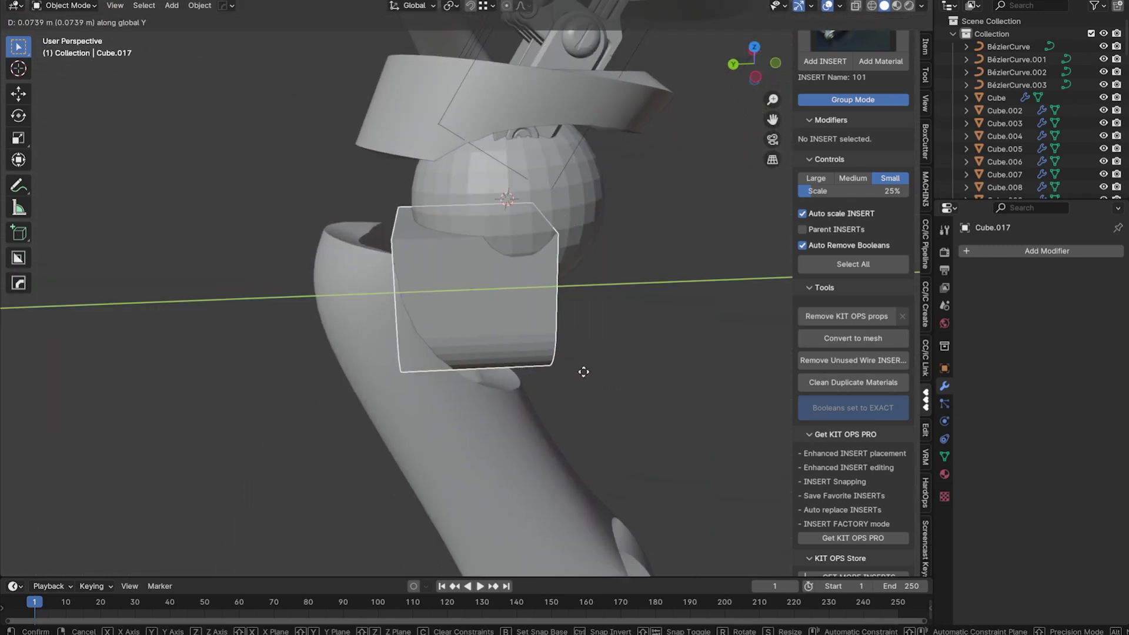
click(582, 373)
key(KP_3)
key(r)
click(619, 279)
mouse_move(619, 280)
middle_down()
mouse_move(542, 312)
mouse_move(536, 368)
middle_up()
- Resize and Z-rotate the cube cutter, then bevel it with HardOps to cut the slot
key(ctrl+b)
key(ctrl+z)
key(s)
mouse_move(618, 327)
middle_down()
mouse_move(606, 324)
mouse_move(607, 372)
mouse_move(494, 281)
middle_up()
key(r)
key(z)
click(568, 331)
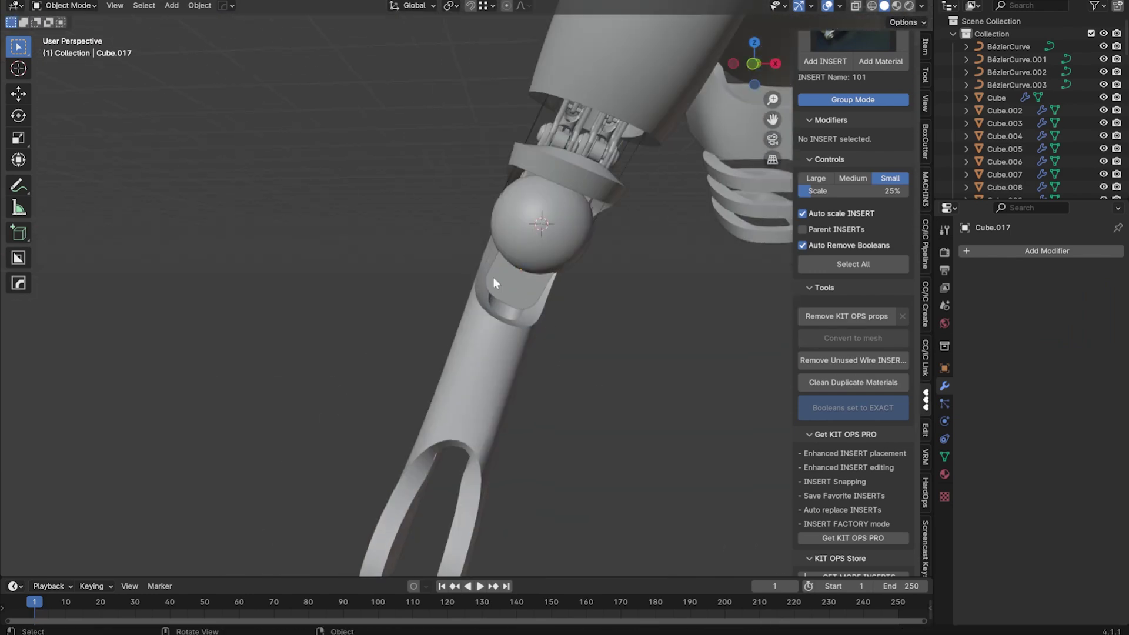
scroll(494, 280, up, 4)
mouse_move(647, 353)
middle_down()
mouse_move(725, 391)
mouse_move(613, 276)
mouse_move(675, 305)
middle_up()
key(q)
click(679, 308)
middle_drag(693, 394, 447, 305)
- Add a cylinder, tilt it, and extrude its end face into a piston rod
key(shift+a)
click(561, 369)
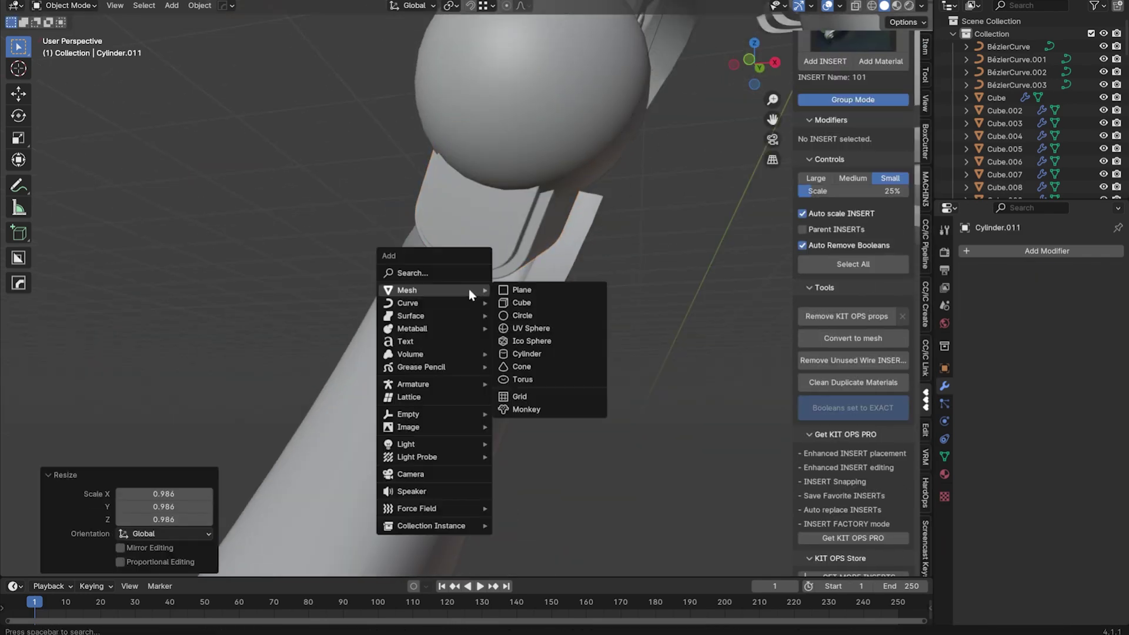
key(r)
click(582, 307)
key(Tab)
key(alt+z)
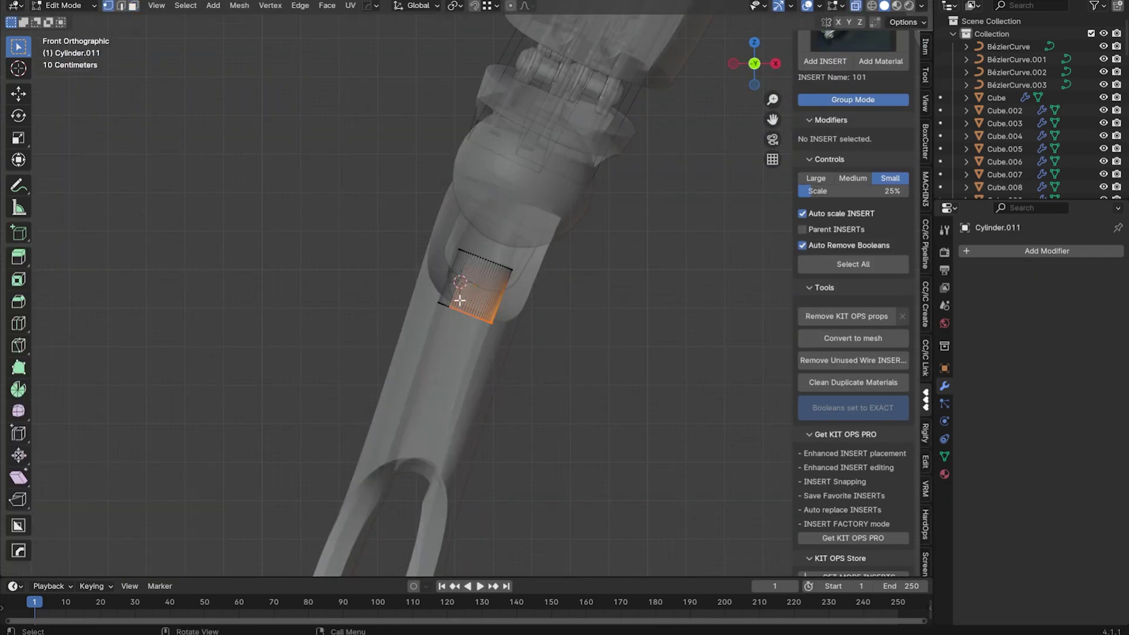
key(e)
click(533, 537)
- Tilt the rod in side view to follow the leg, then select the first cable curve
mouse_move(533, 537)
middle_down()
mouse_move(597, 444)
mouse_move(480, 425)
middle_up()
key(ctrl+KP_3)
key(r)
click(607, 390)
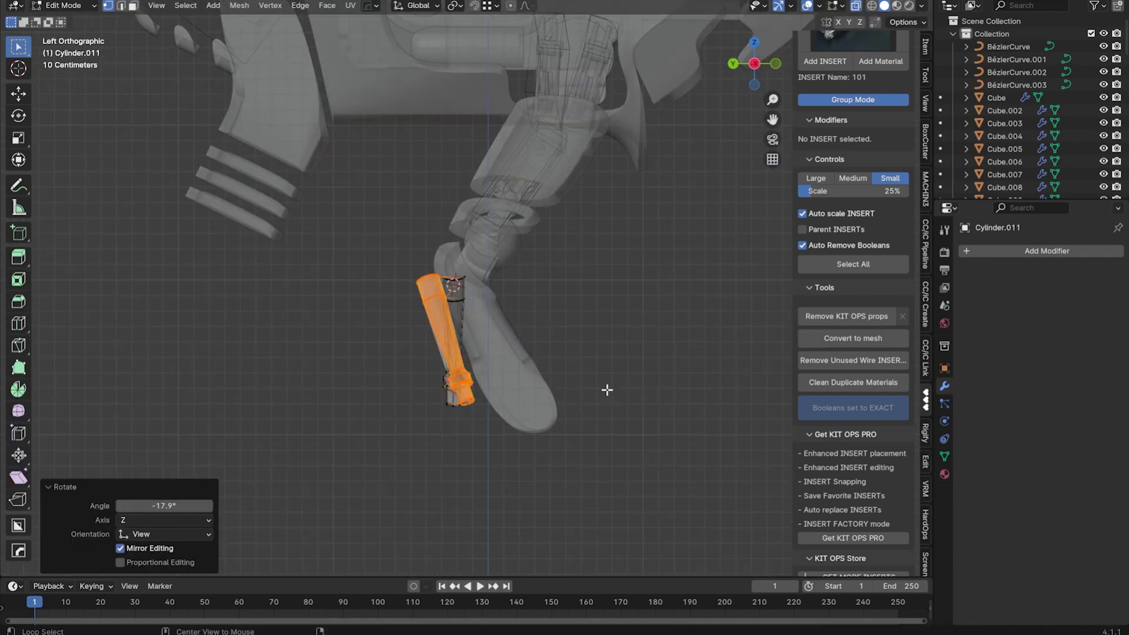
click(666, 375)
mouse_move(665, 375)
middle_down()
mouse_move(501, 365)
mouse_move(411, 294)
middle_up()
click(945, 474)
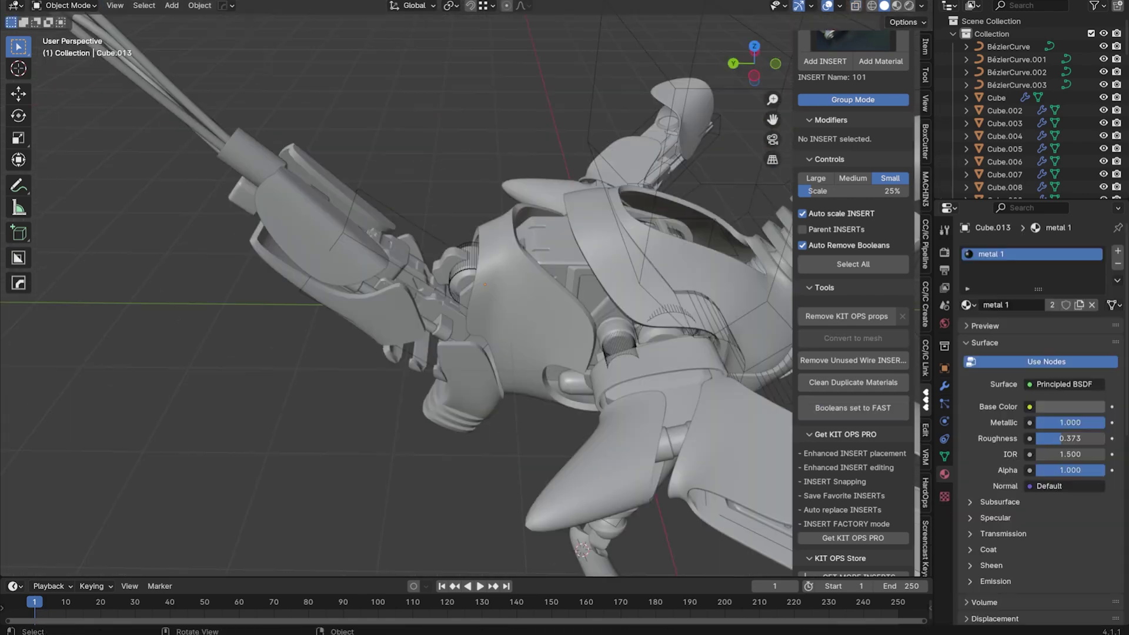
- Give BézierCurve.001 an Emission surface (strength 4) and link that material to the other cables
click(1017, 60)
click(1029, 305)
click(1065, 384)
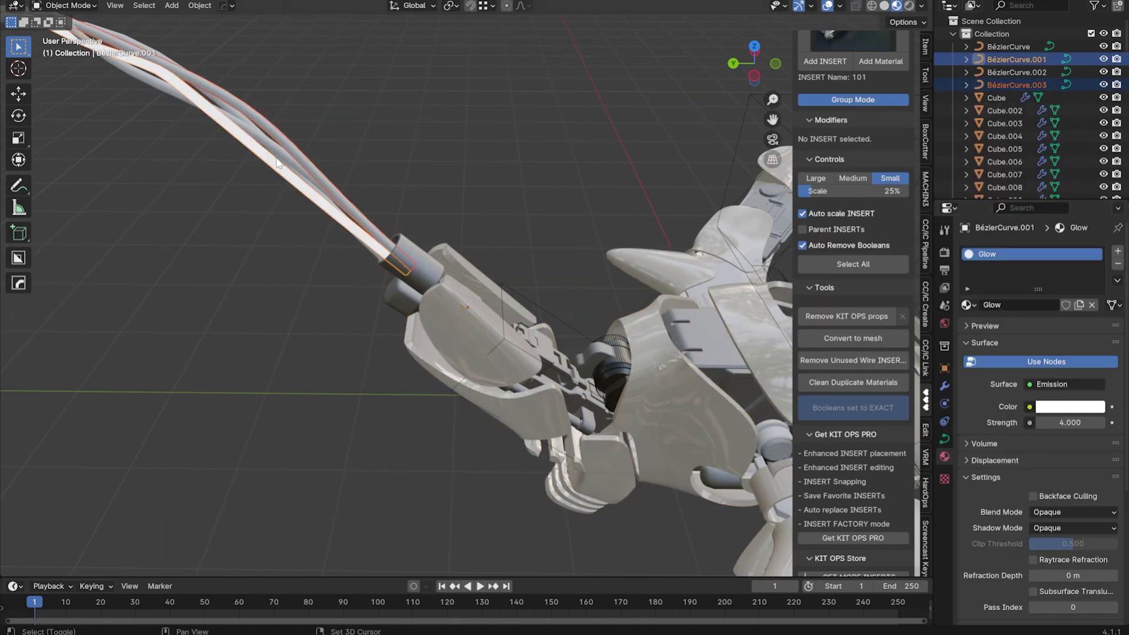
middle_drag(279, 164, 487, 170)
key(ctrl+l)
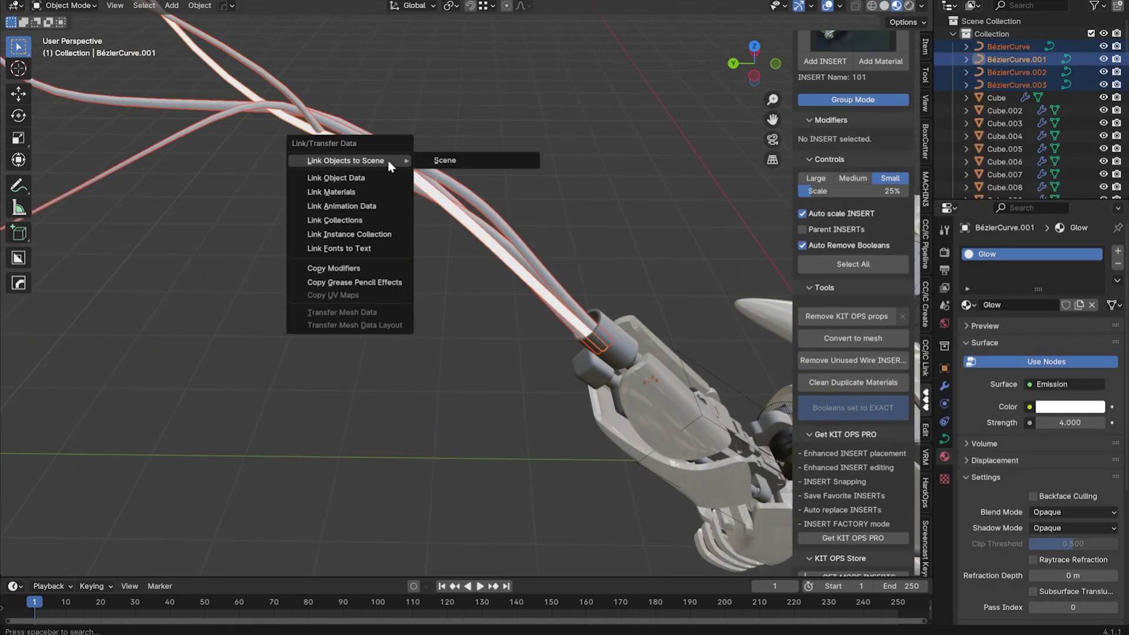
middle_drag(387, 160, 505, 241)
click(1071, 406)
- Inspect the glowing cables and check materials on the chest panel and joint cylinder
middle_drag(447, 282, 549, 295)
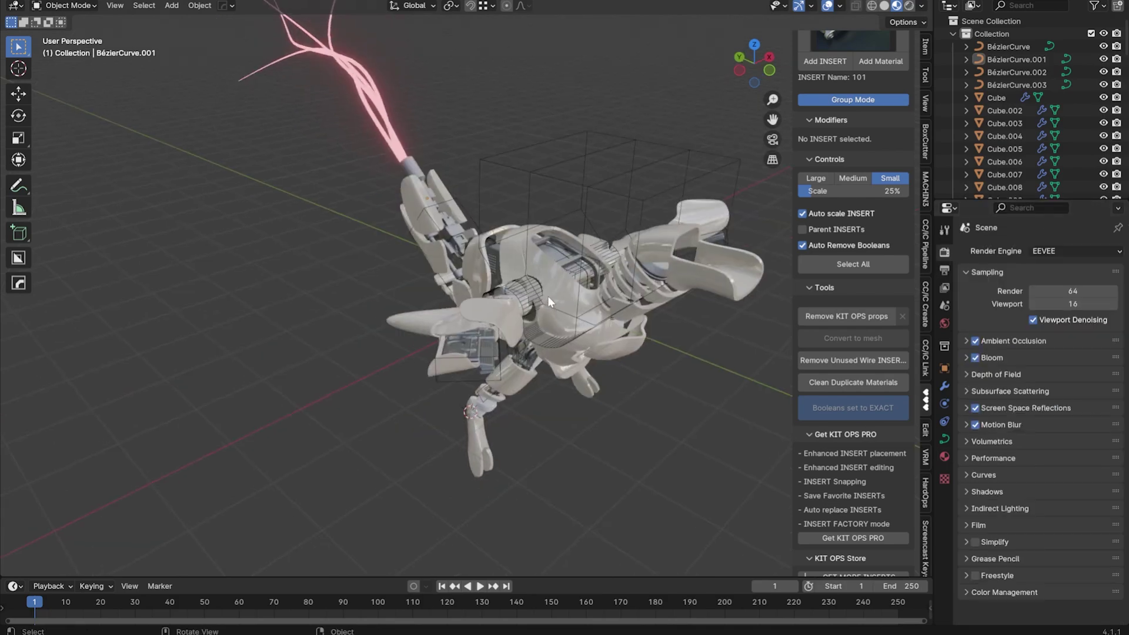
click(548, 295)
click(944, 474)
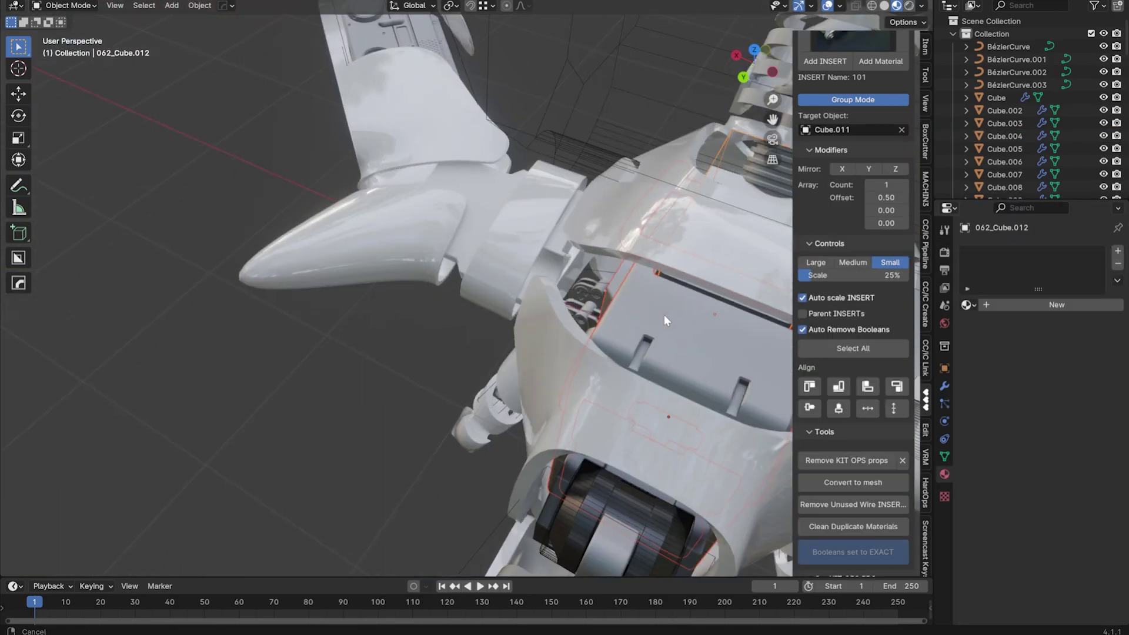
mouse_move(665, 315)
middle_down()
mouse_move(246, 169)
mouse_move(560, 327)
middle_up()
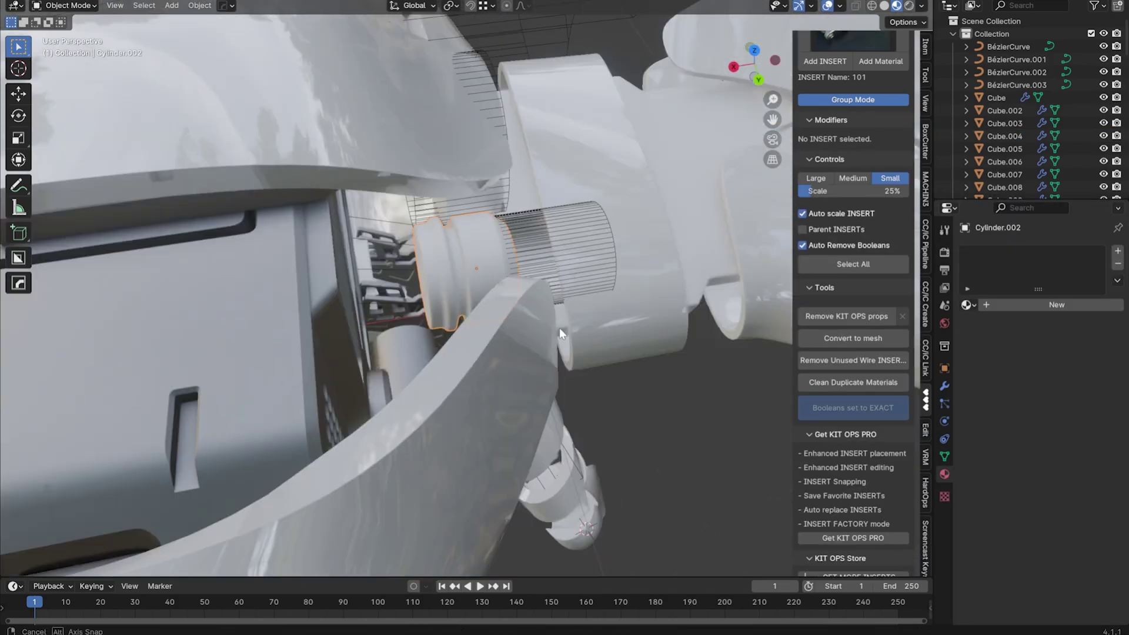
click(533, 294)
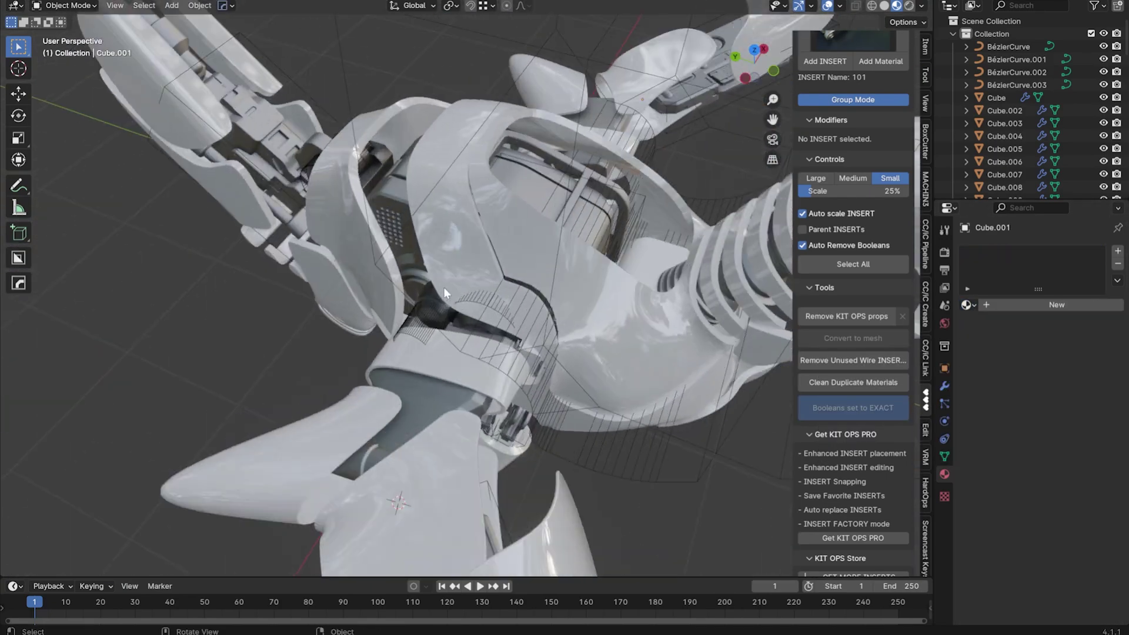
middle_drag(444, 287, 516, 312)
click(515, 311)
- Add a thin cube flattened along X and give the head shell a Glass BSDF surface
key(shift+a)
key(s)
key(x)
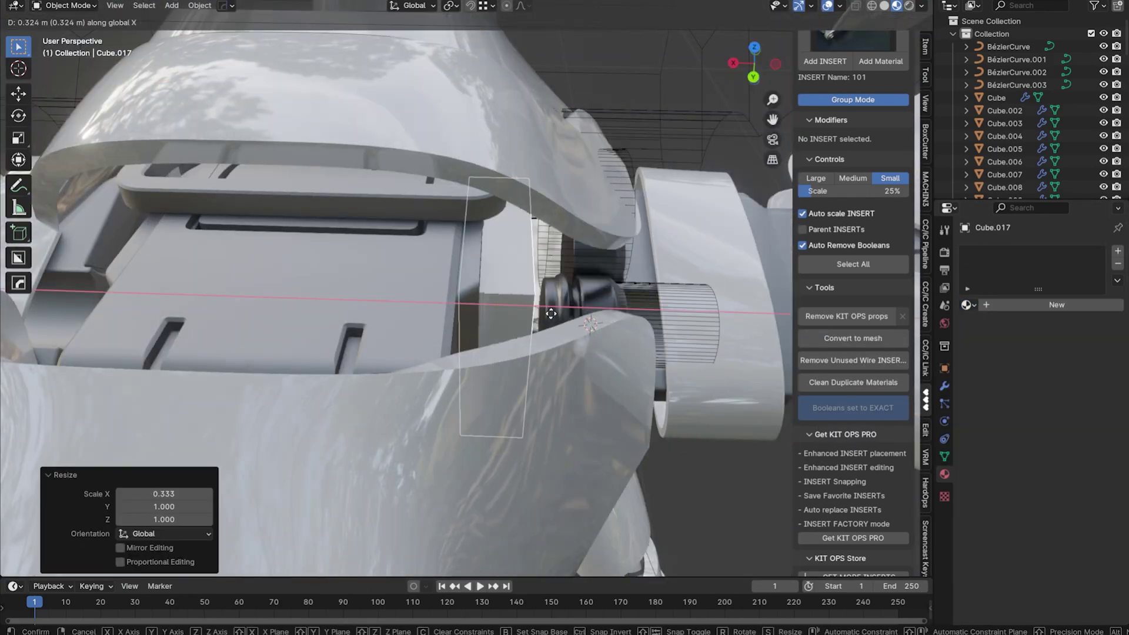
key(g)
key(x)
key(s)
key(x)
click(563, 364)
middle_drag(563, 364, 538, 295)
key(s)
key(shift+q)
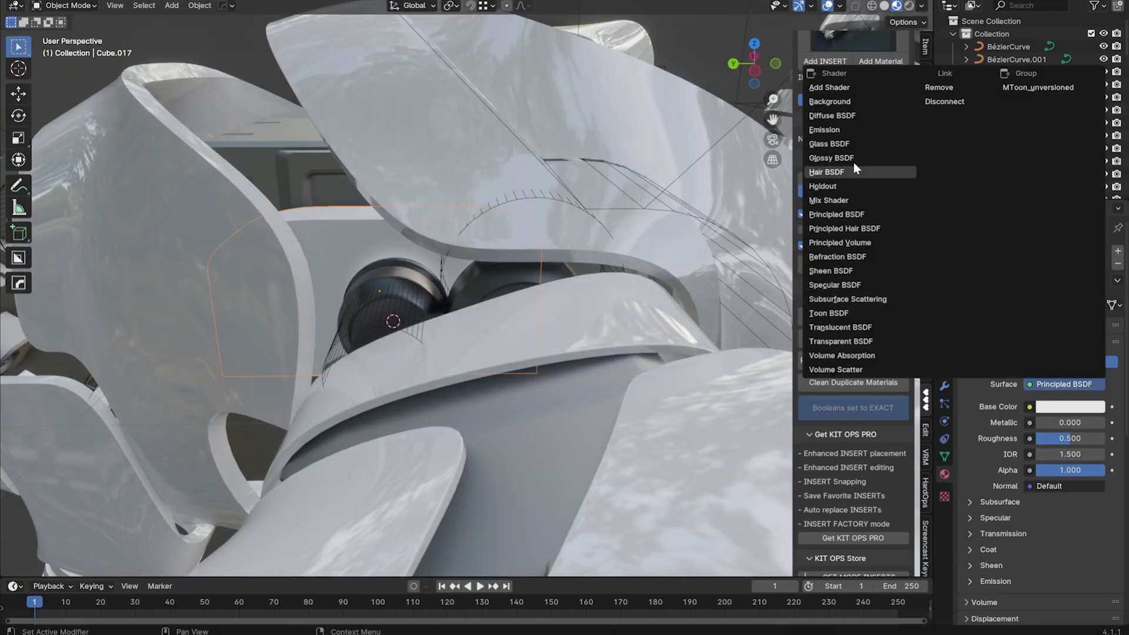
click(829, 143)
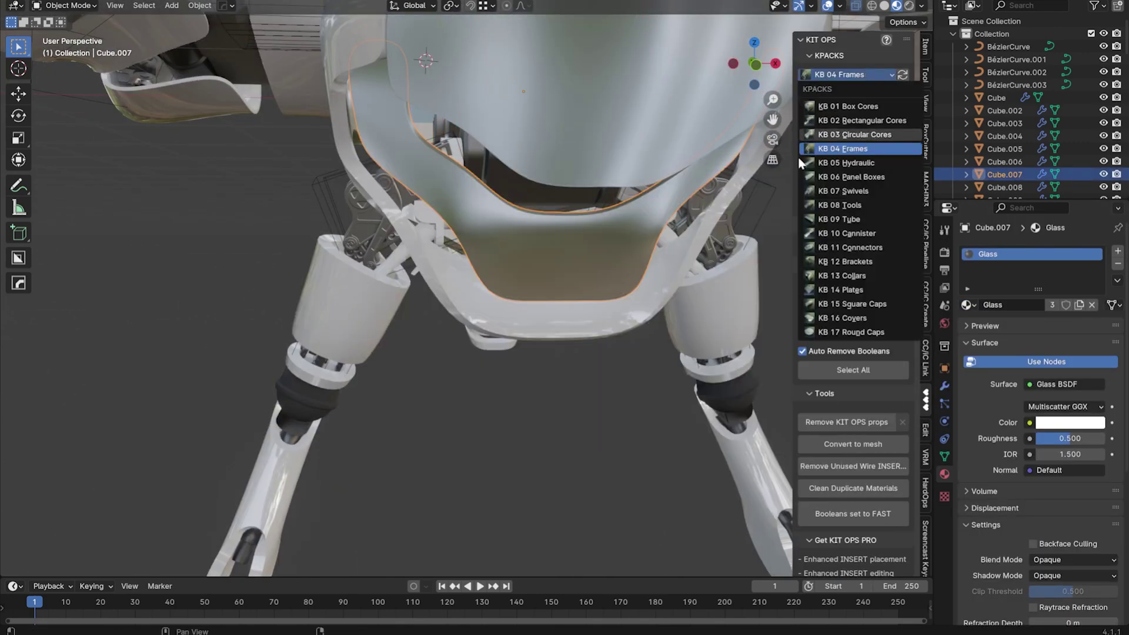
- Add KB 03 Circular Cores insert 013 and scale it, excluding the Z axis
click(853, 134)
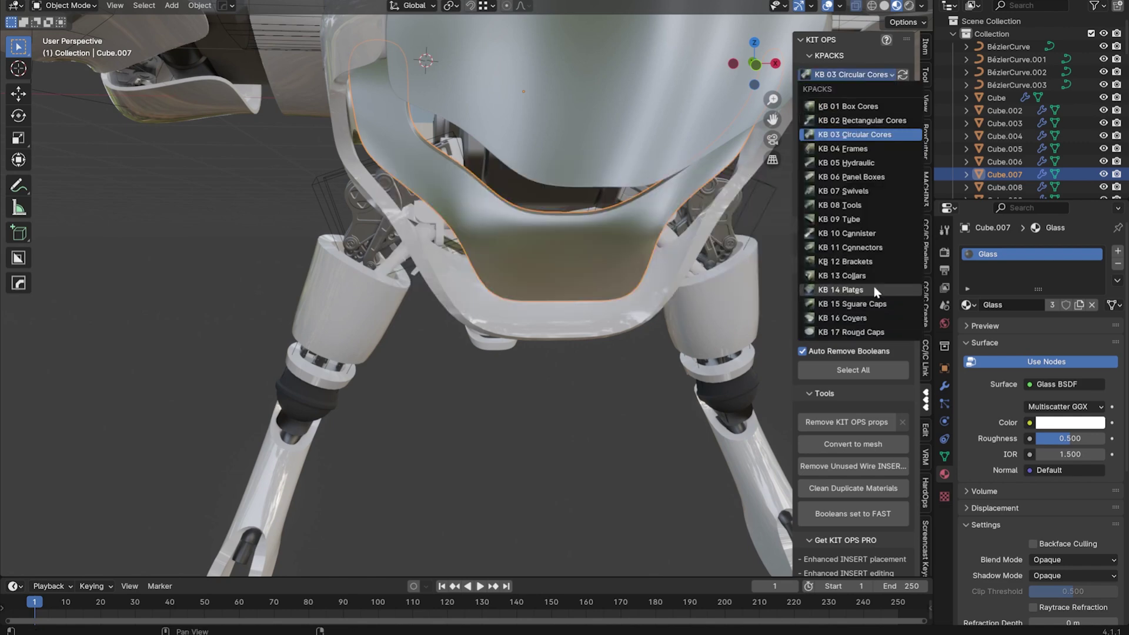
click(857, 137)
click(691, 433)
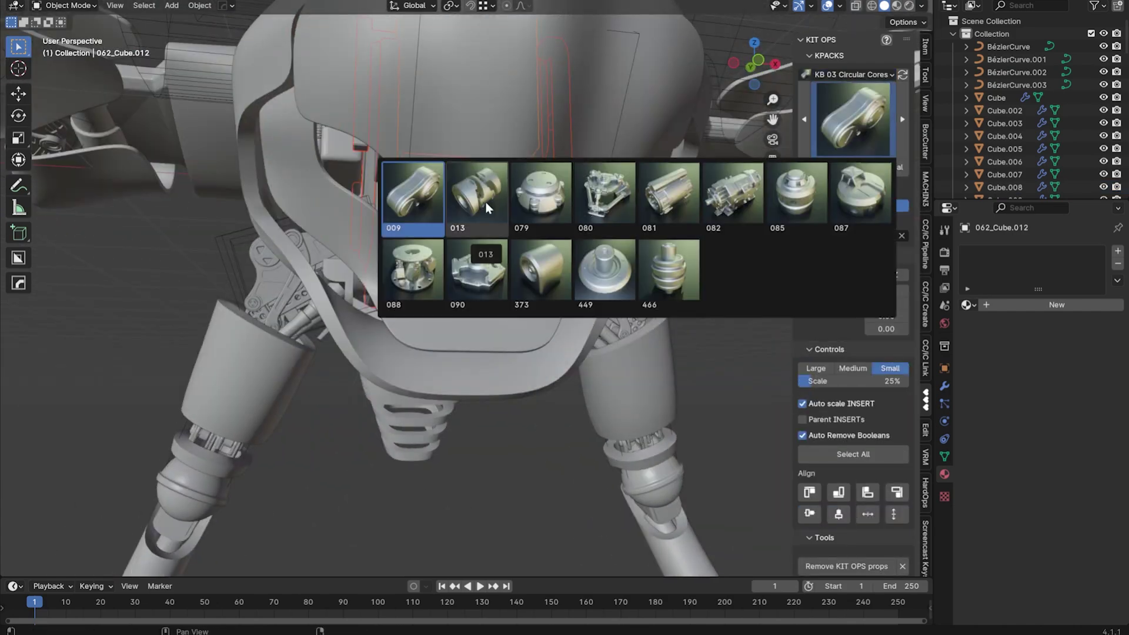
click(486, 202)
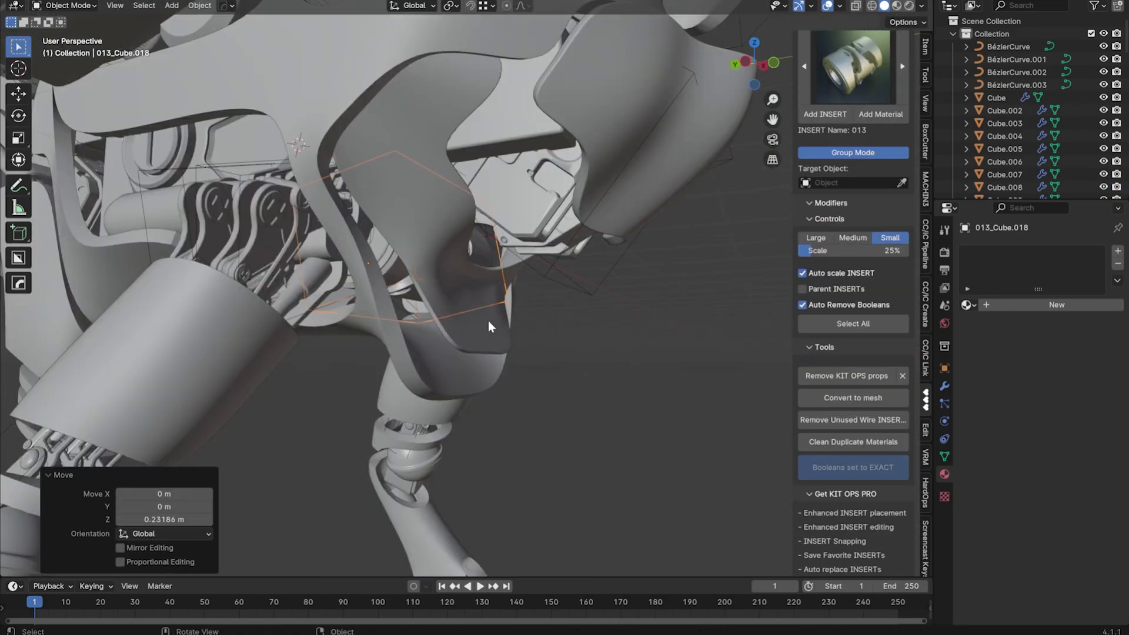
middle_drag(553, 281, 480, 299)
key(s)
key(shift+z)
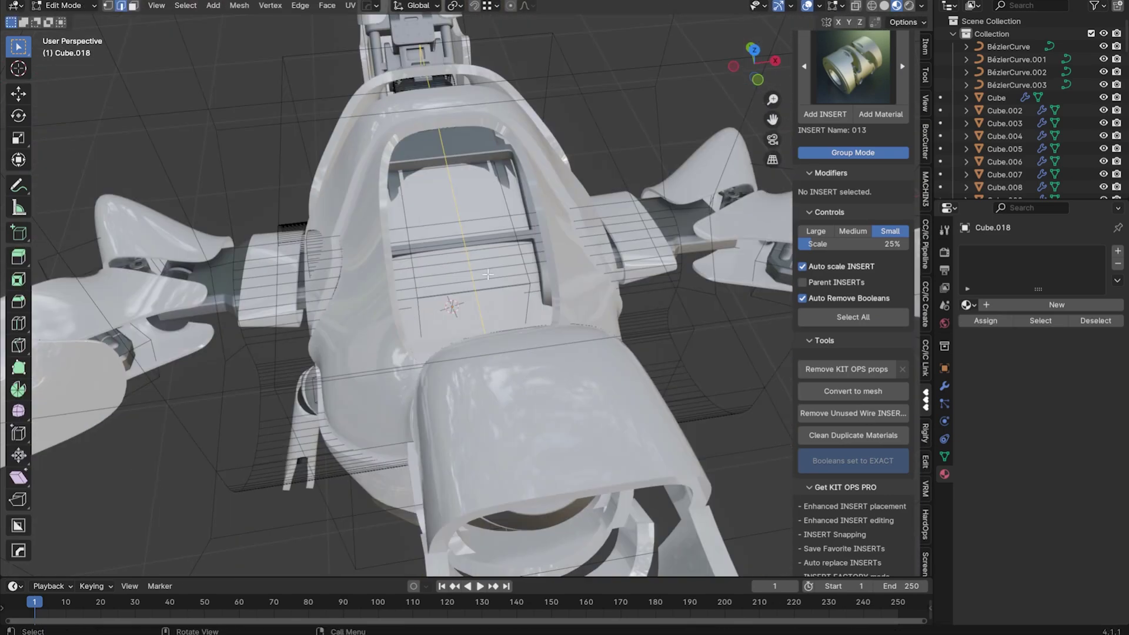
- Delete the lower arc of the circular ring mesh
middle_drag(488, 274, 463, 441)
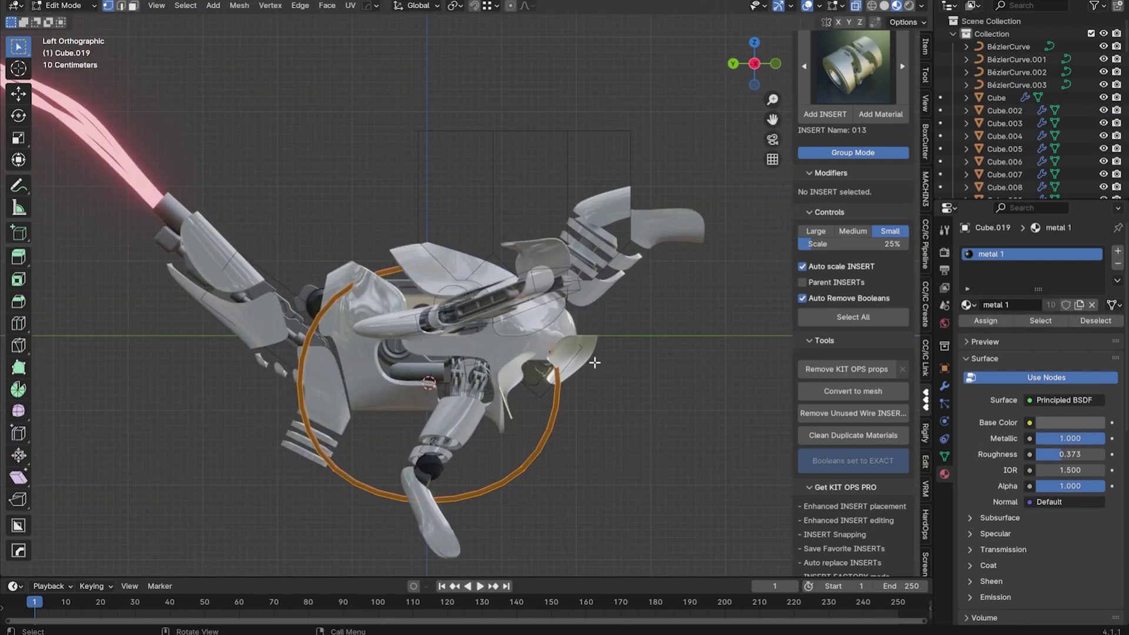
drag(216, 553, 184, 562)
key(x)
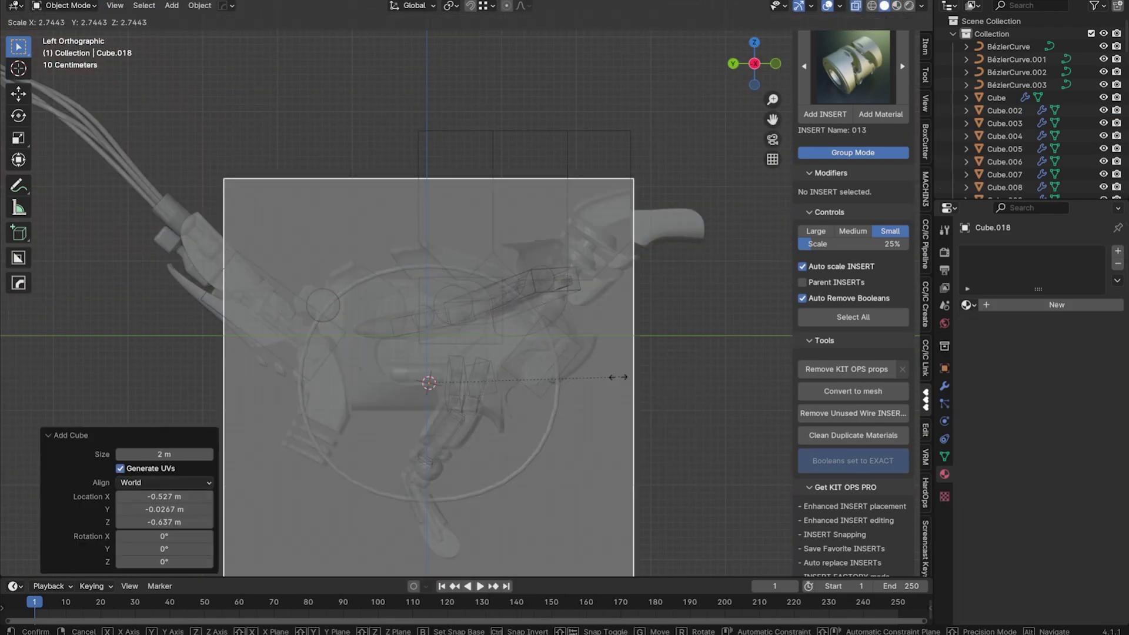
click(485, 313)
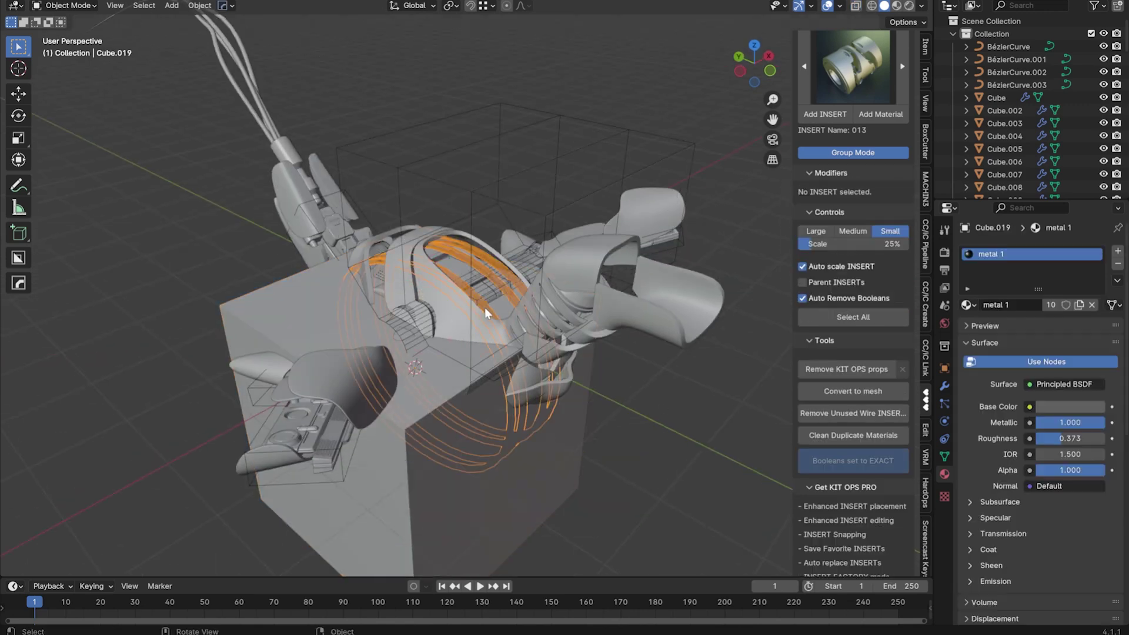
mouse_move(588, 341)
middle_down()
mouse_move(474, 309)
mouse_move(368, 303)
middle_up()
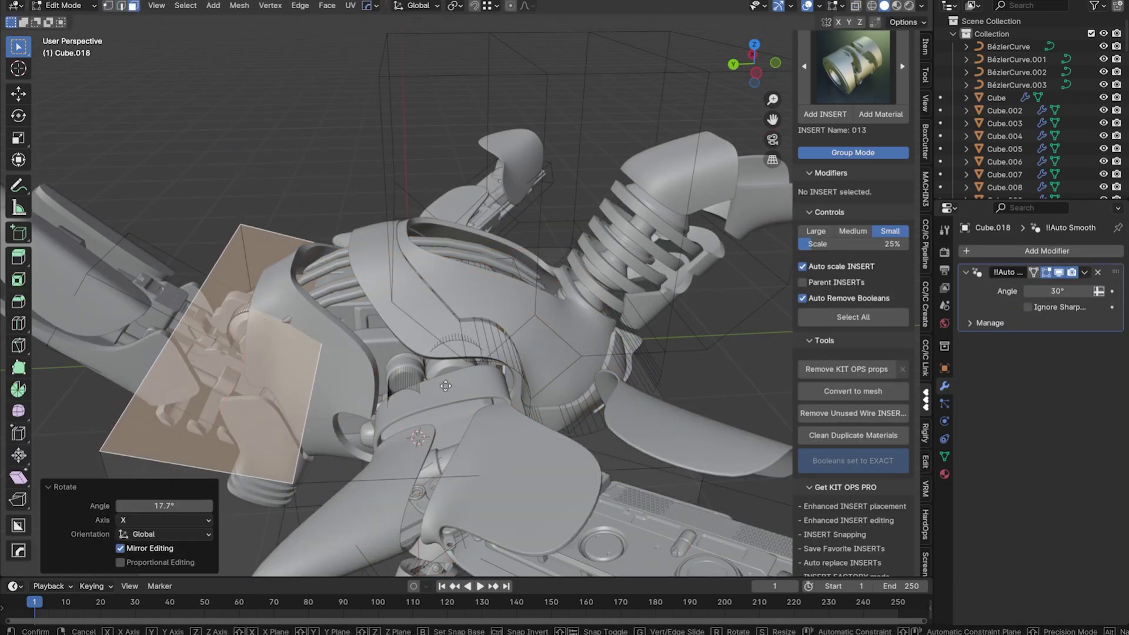
key(Tab)
mouse_move(669, 435)
middle_down()
mouse_move(468, 267)
mouse_move(443, 273)
middle_up()
- Add insert 082, then scale it and rotate it around X to fit the body
click(838, 82)
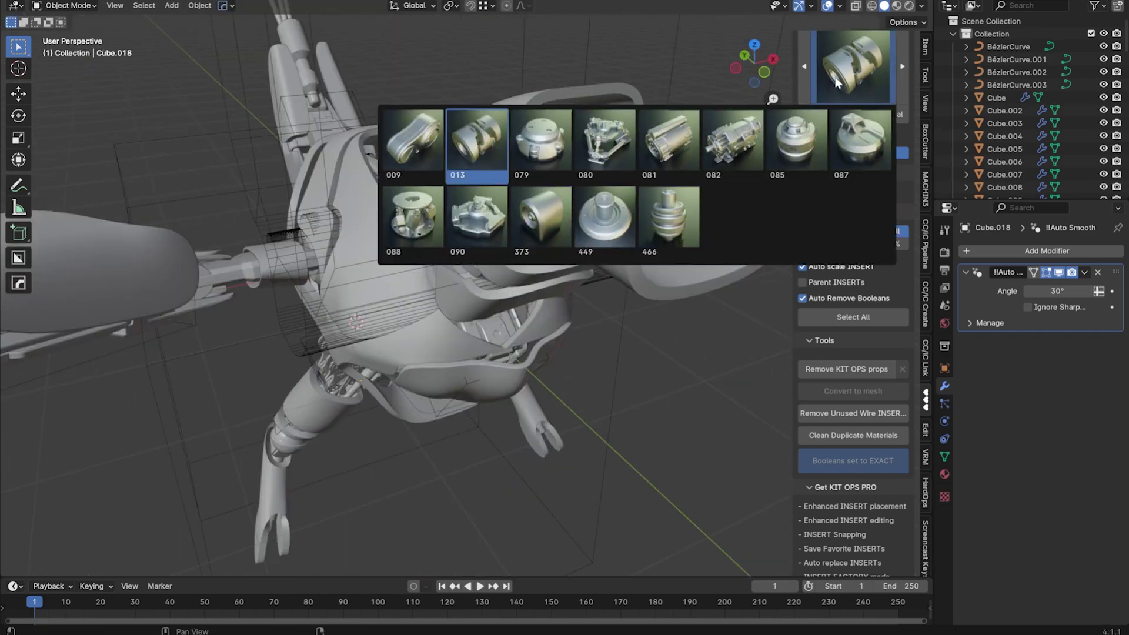
click(732, 141)
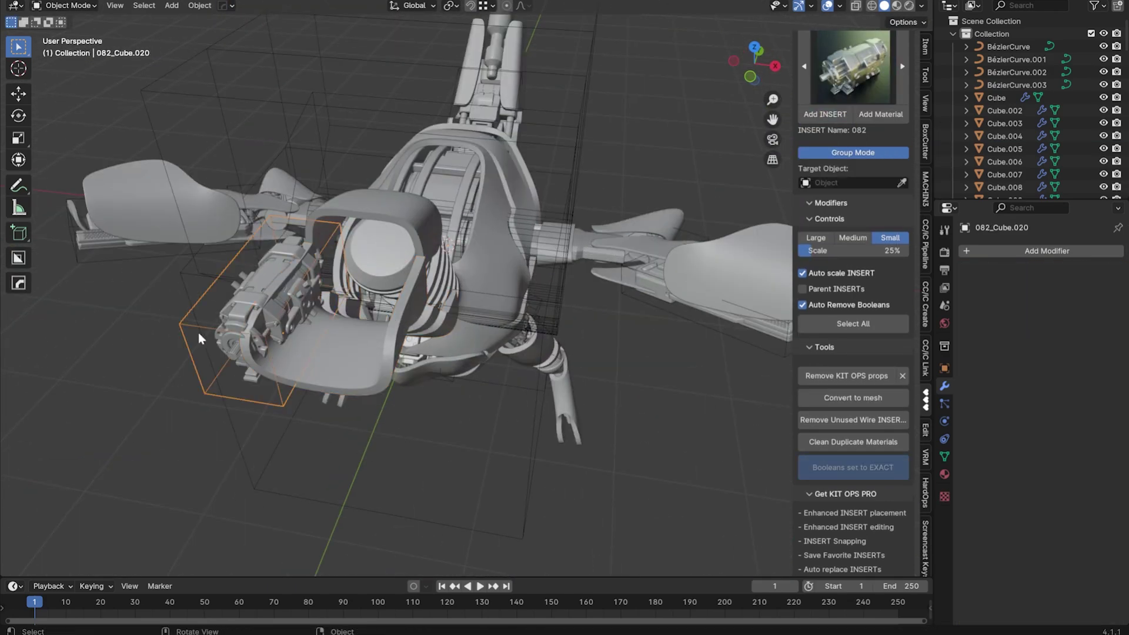
key(s)
click(441, 238)
middle_drag(441, 238, 456, 250)
key(r)
key(x)
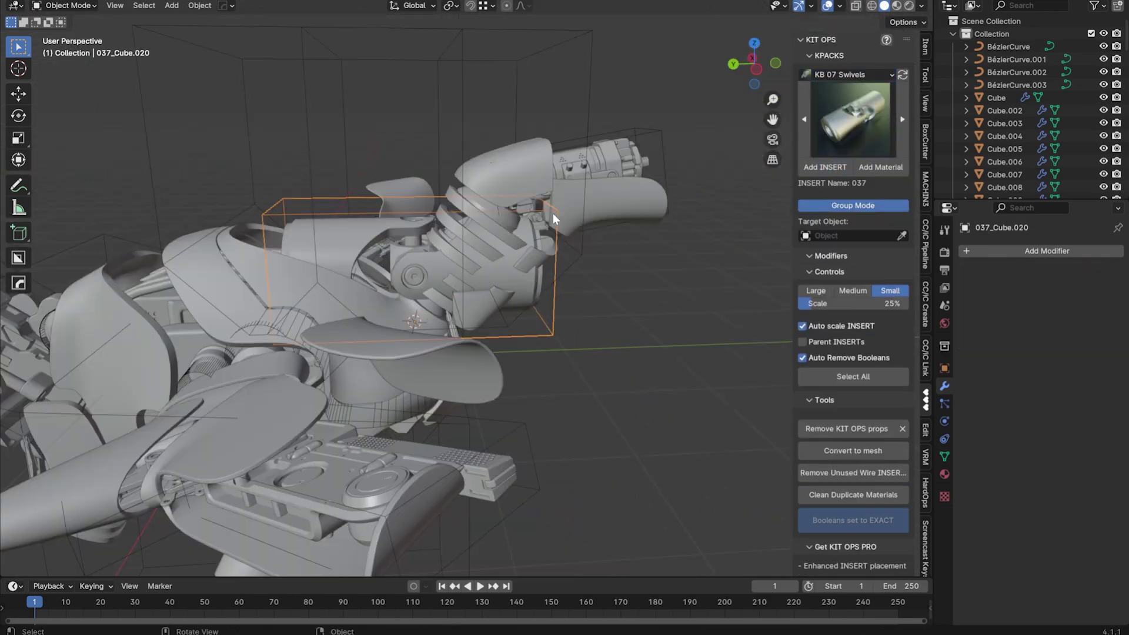
key(ctrl+KP_3)
key(r)
click(588, 294)
key(s)
click(536, 263)
scroll(397, 331, up, 5)
- Move the insert into place and remove Cube.023's Solidify modifier, keeping its 0.013 m Wireframe
key(g)
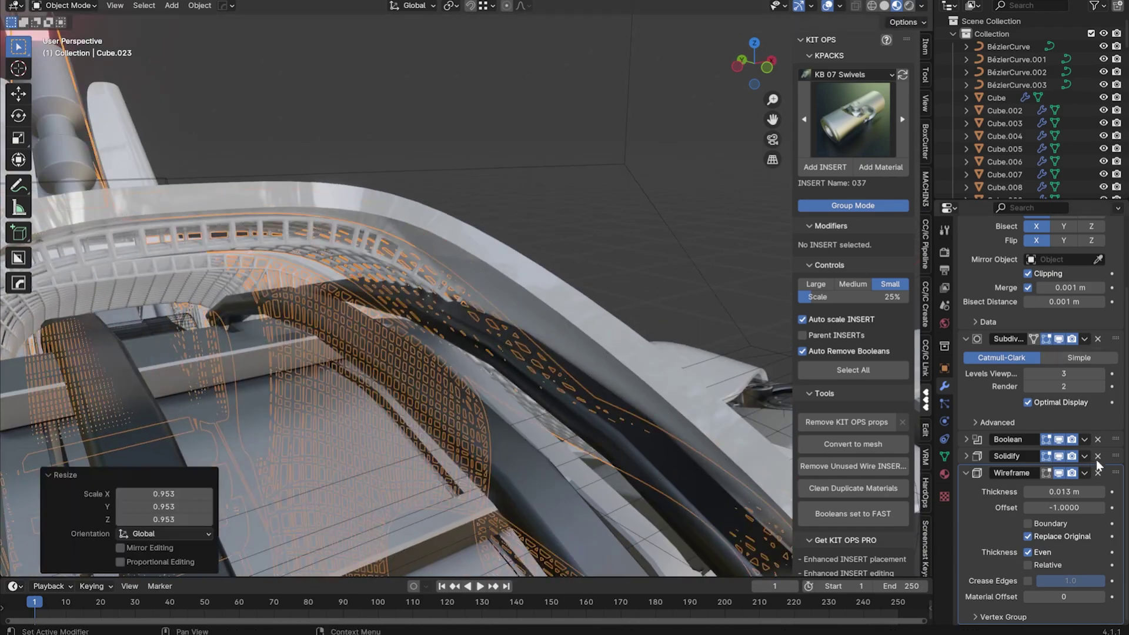
click(1097, 458)
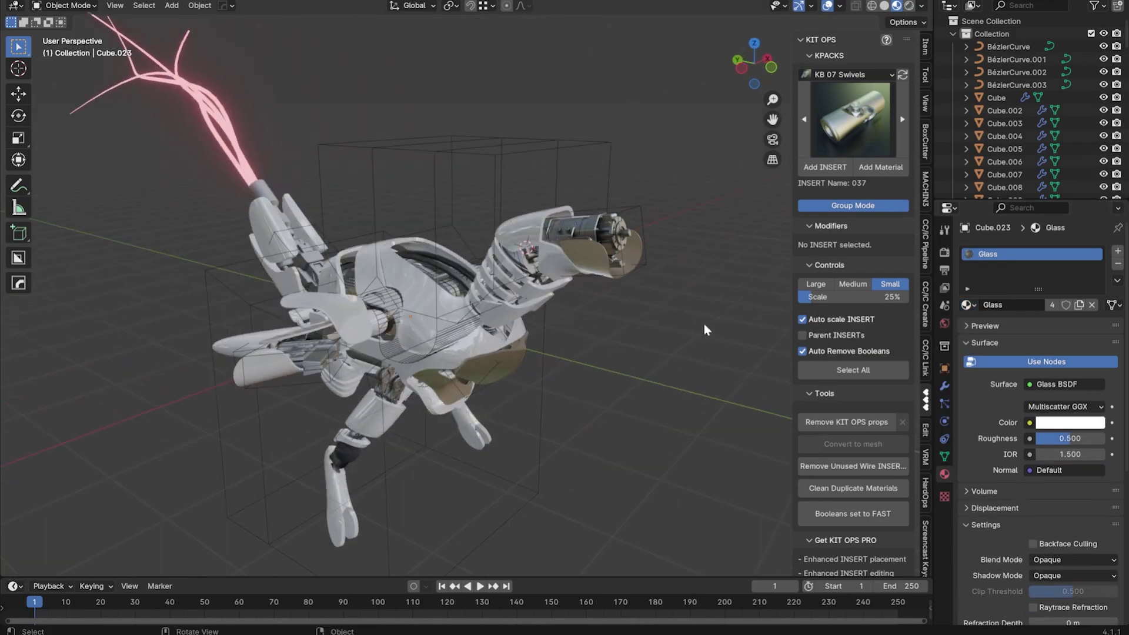
- Add swivel insert 057 beneath the head and flip it 180° around X
click(854, 129)
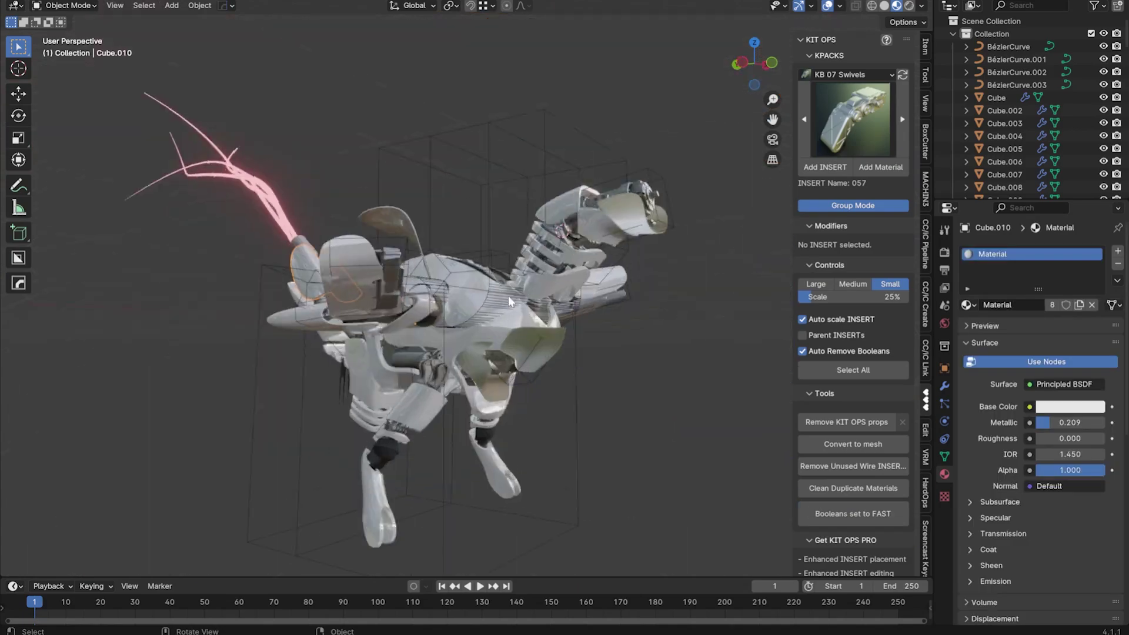
middle_drag(508, 295, 553, 343)
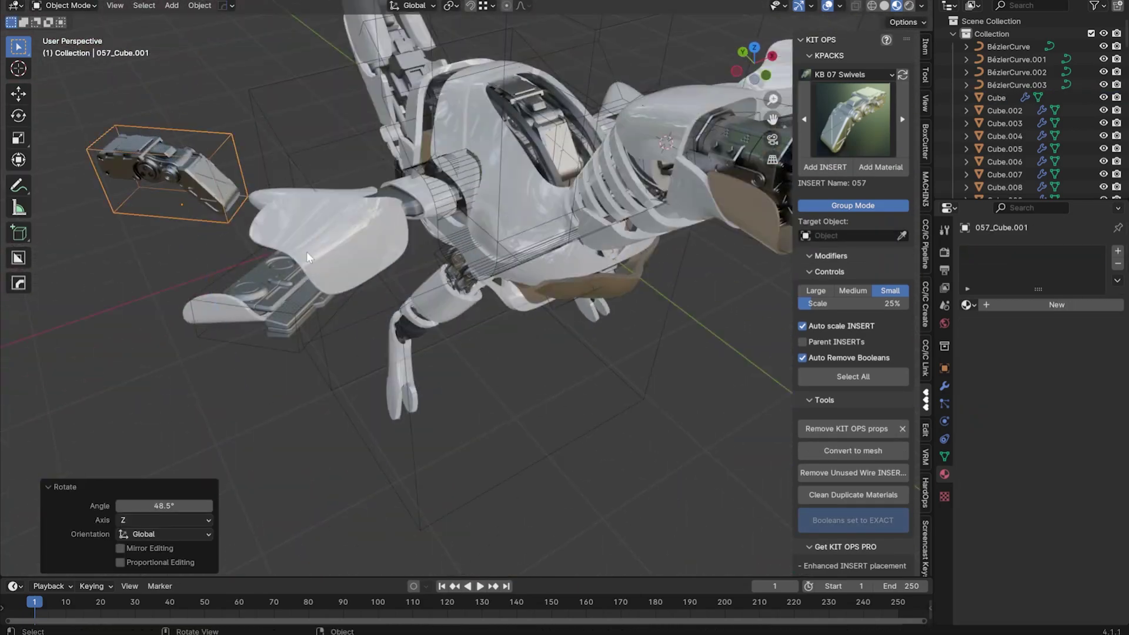
mouse_move(306, 252)
middle_down()
mouse_move(481, 294)
mouse_move(520, 286)
middle_up()
key(r)
key(x)
key(x)
text(180)
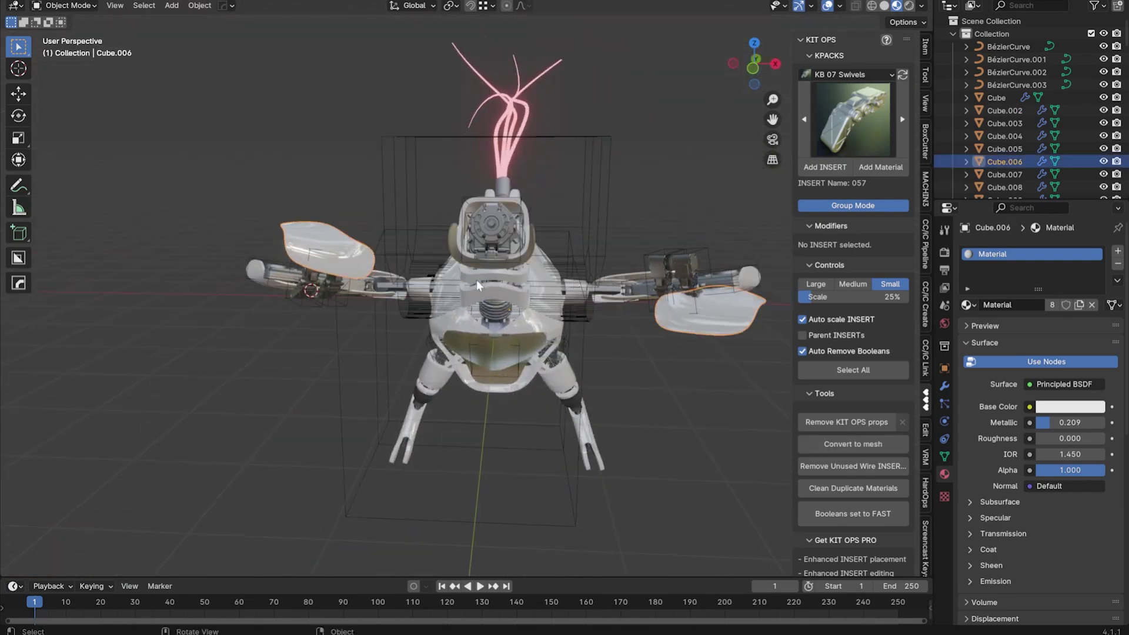
- Select all objects and show the Pro Lighting Studio floor options from a three-quarter view
key(a)
middle_drag(588, 352, 942, 414)
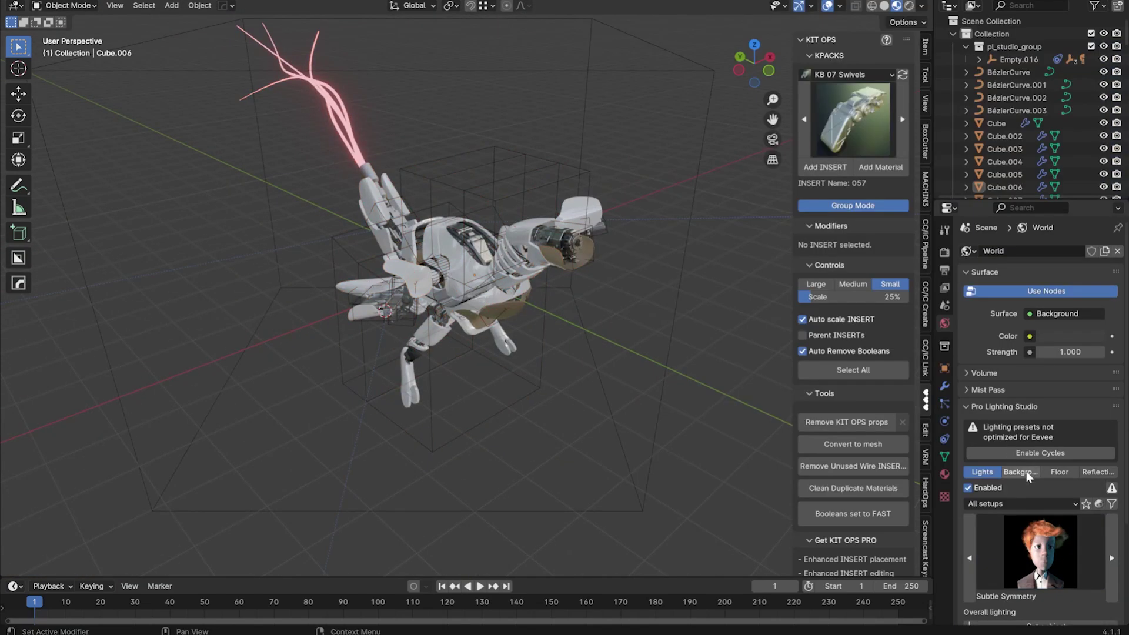
click(1056, 472)
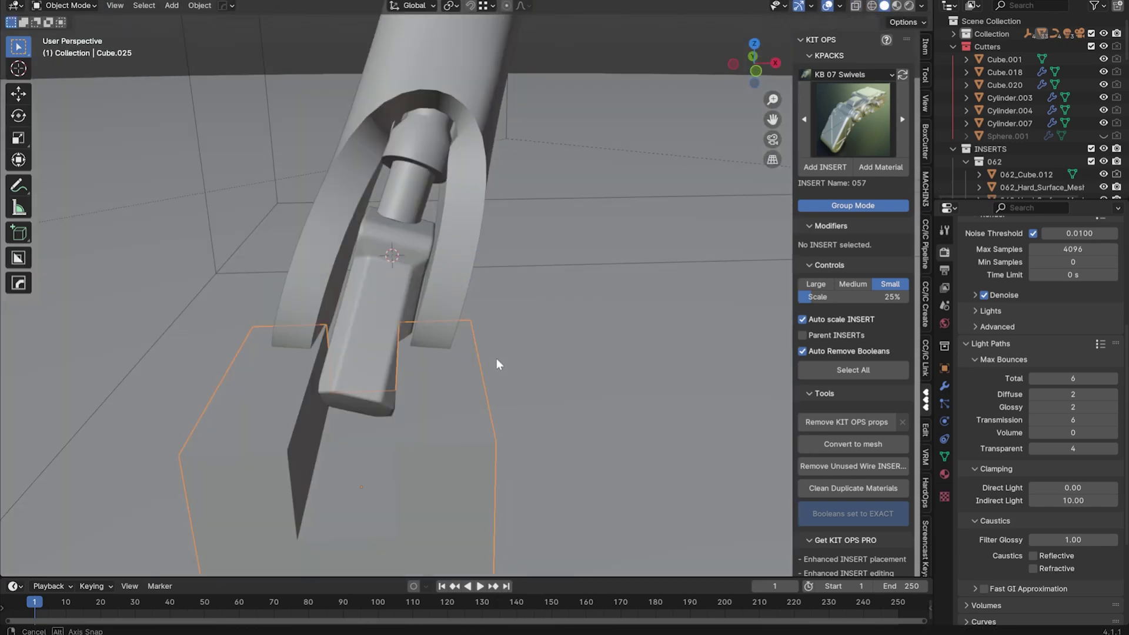
- Extrude the foot block's faces along Y into raised blocks and bevel them
click(497, 364)
middle_drag(497, 365, 440, 389)
middle_drag(527, 397, 542, 354)
key(Tab)
shift+click(541, 355)
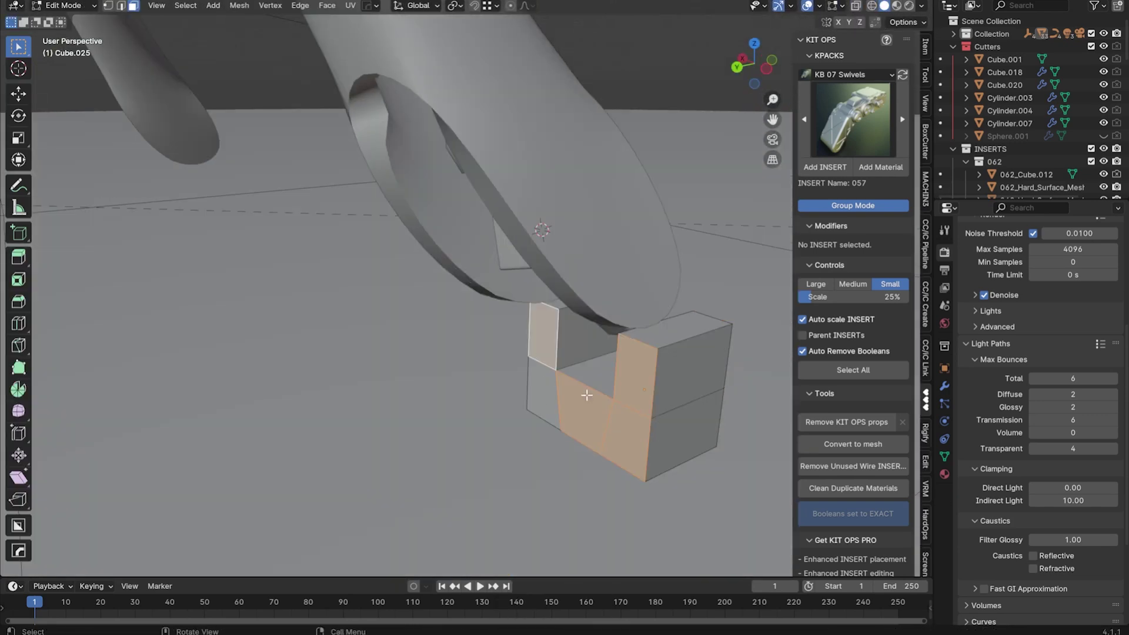
middle_drag(473, 332, 503, 414)
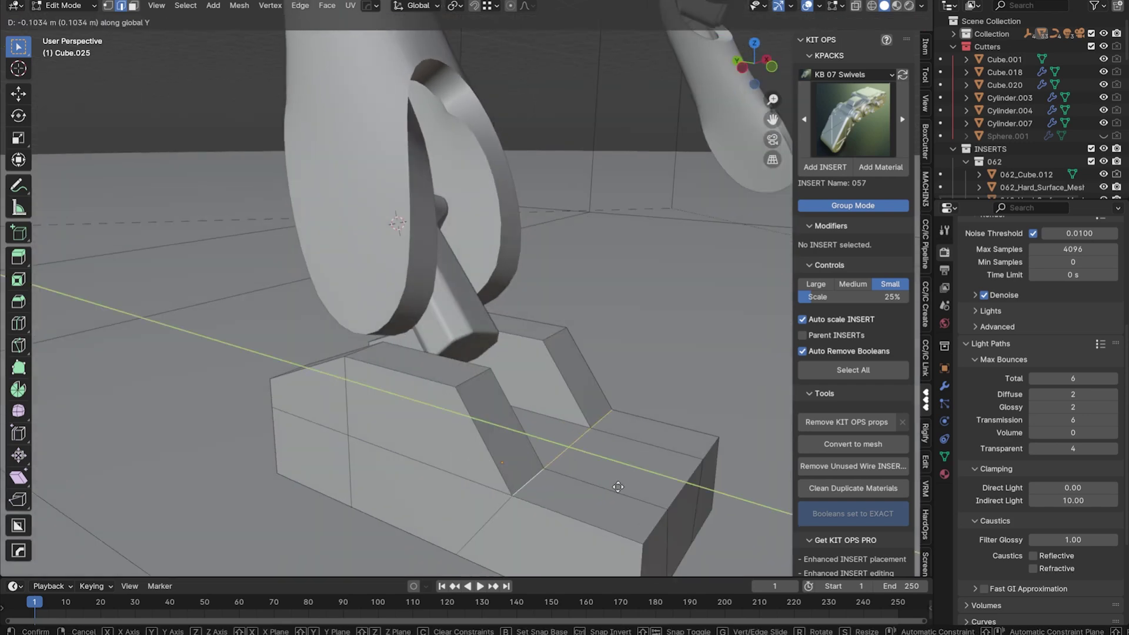
click(564, 465)
middle_drag(565, 465, 410, 537)
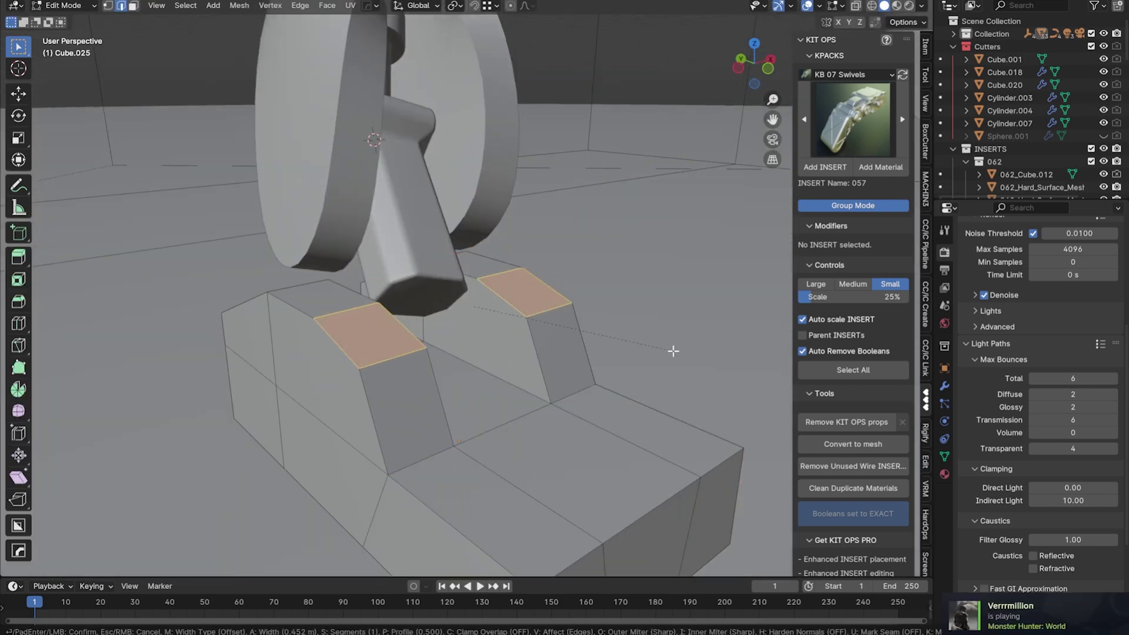
click(670, 415)
key(Tab)
- Add a cylinder joint, shrink it, tilt it around Y and move it vertically
key(shift+a)
click(452, 465)
key(s)
key(r)
key(y)
click(411, 329)
mouse_move(412, 329)
middle_down()
mouse_move(486, 358)
mouse_move(448, 369)
middle_up()
key(z)
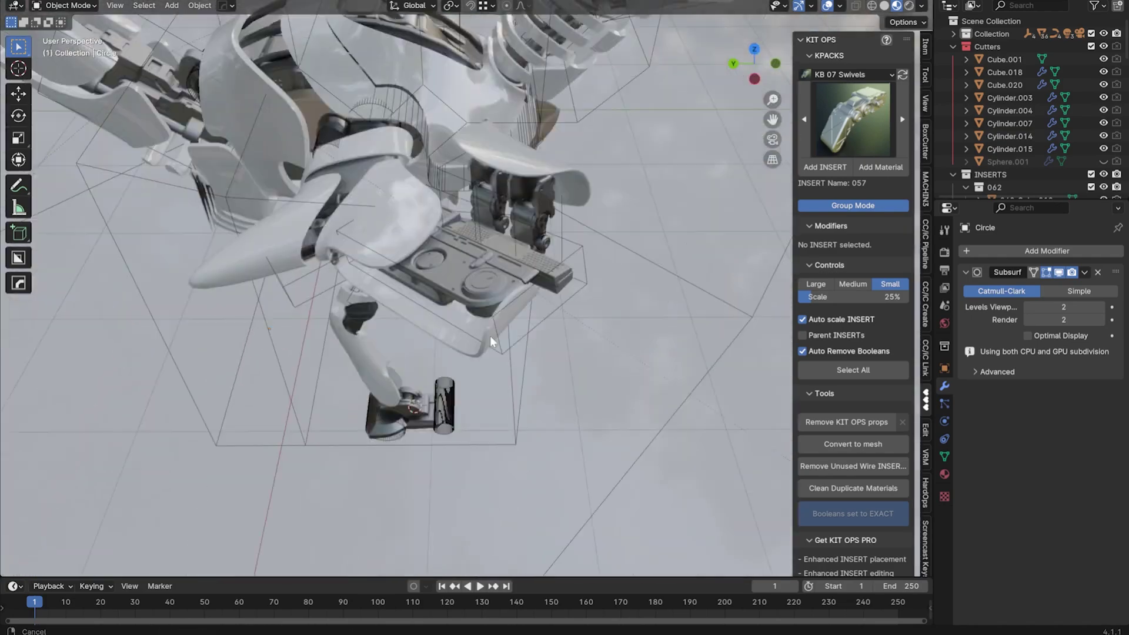
- Add a Bézier curve, bend its points into a cable, and set bevel resolution to 7
key(shift+a)
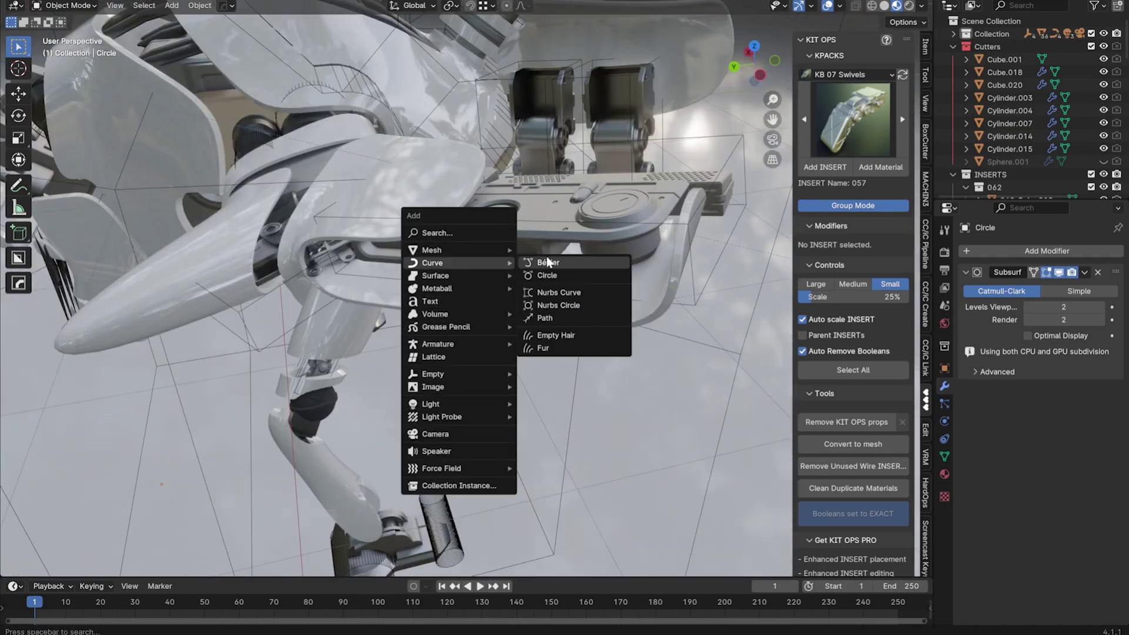
click(547, 262)
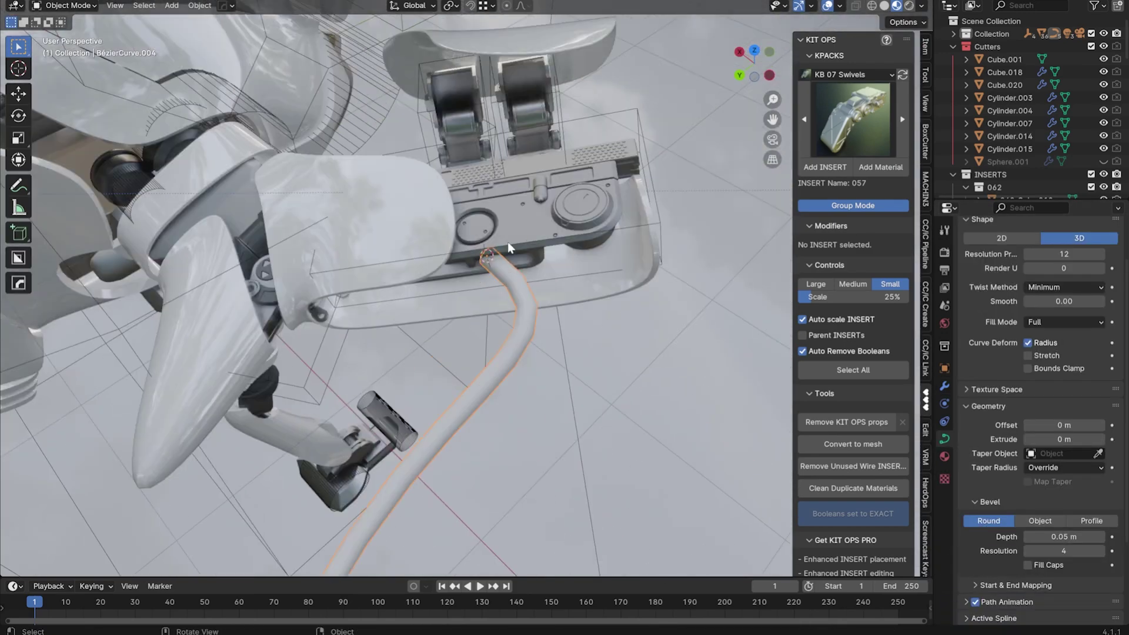
key(Tab)
key(g)
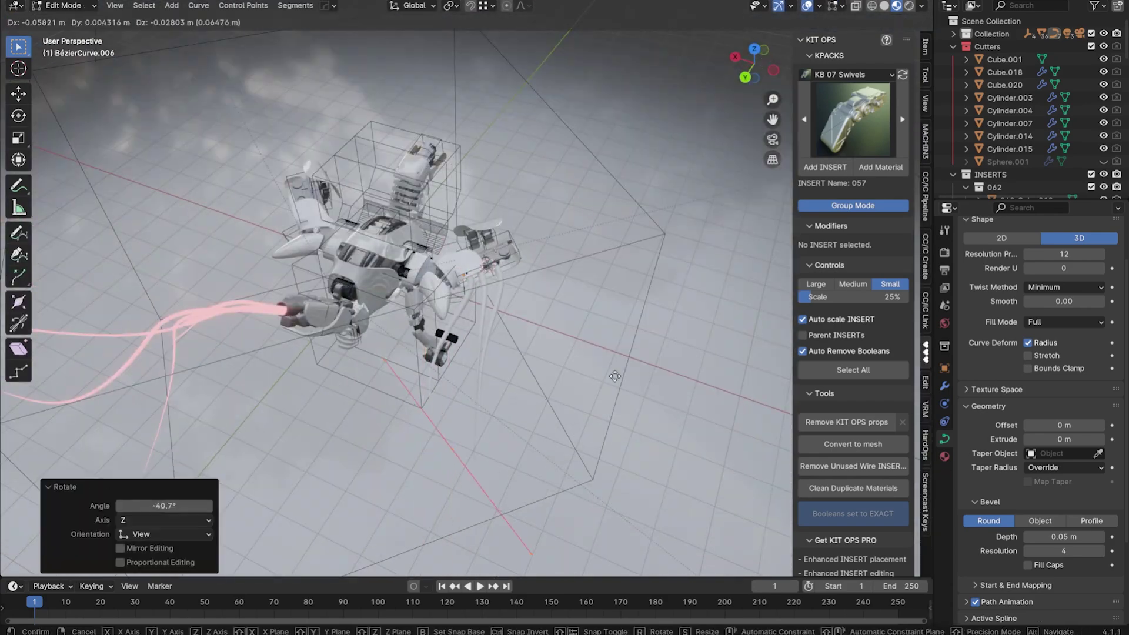
middle_drag(571, 345, 618, 348)
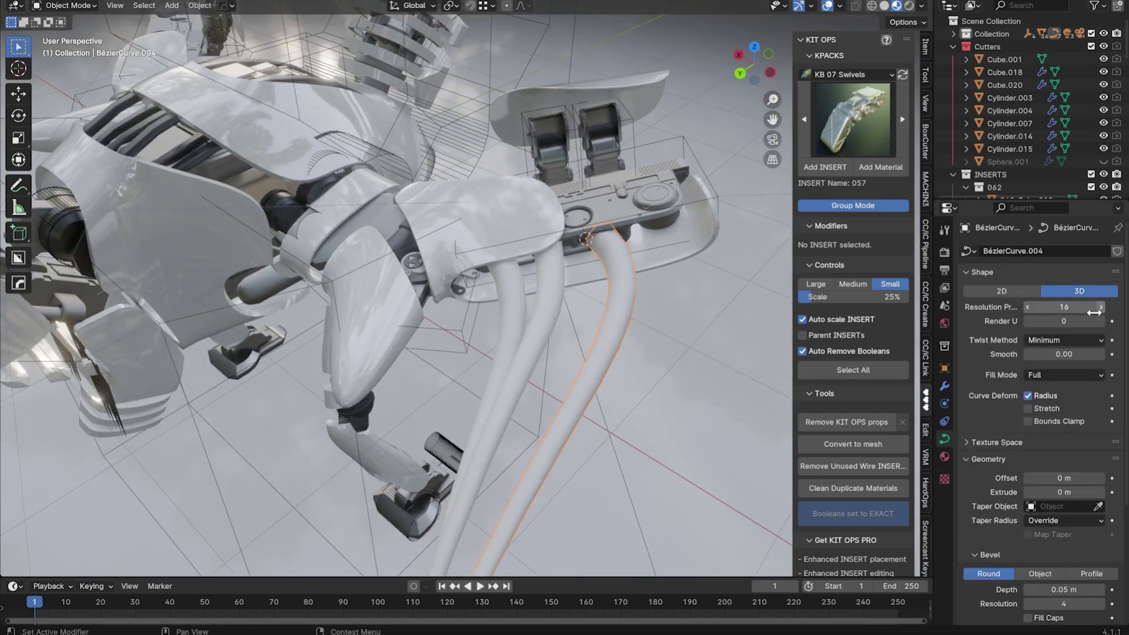
scroll(1094, 352, down, 3)
triple_click(1102, 551)
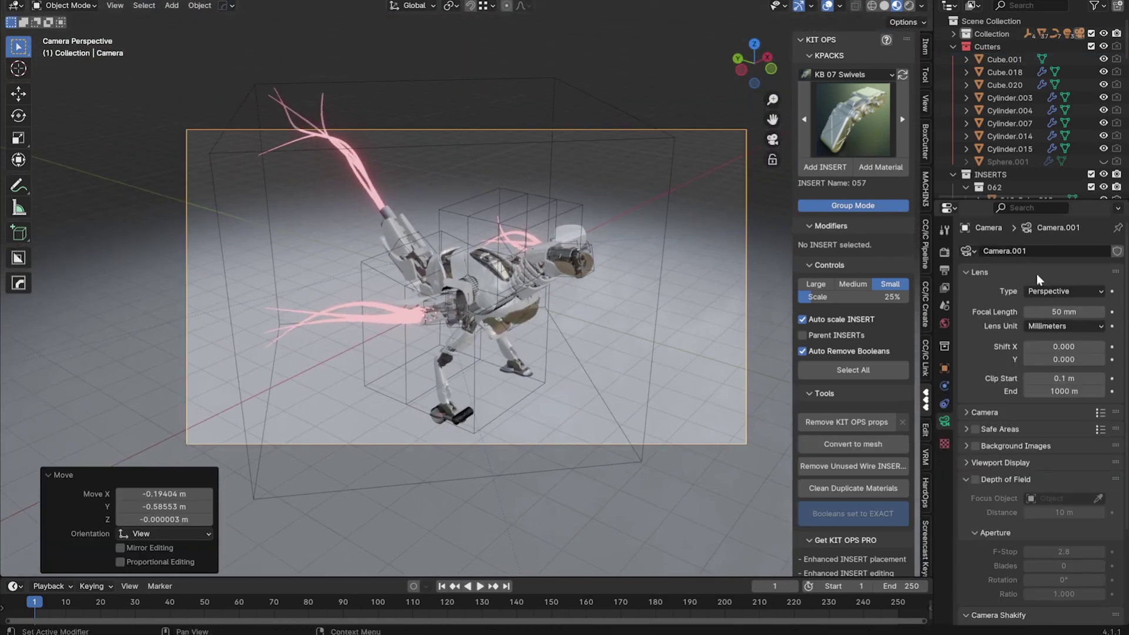
- Adjust the camera's focal length, browse KIT OPS insert packs, and inspect the head shell's vertices
click(1050, 311)
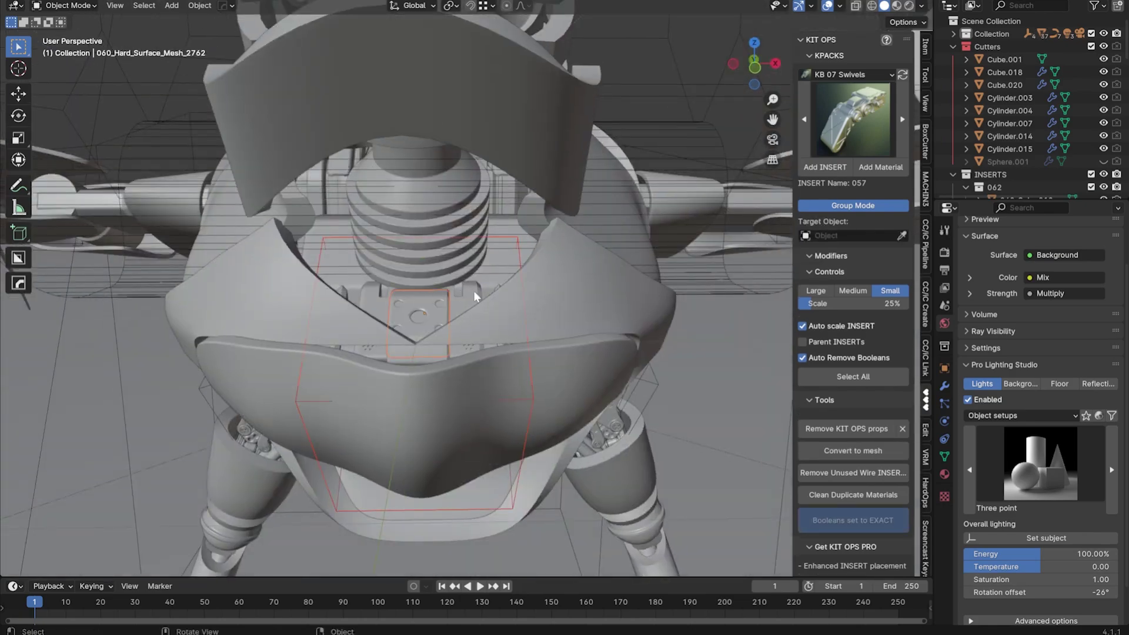
click(845, 75)
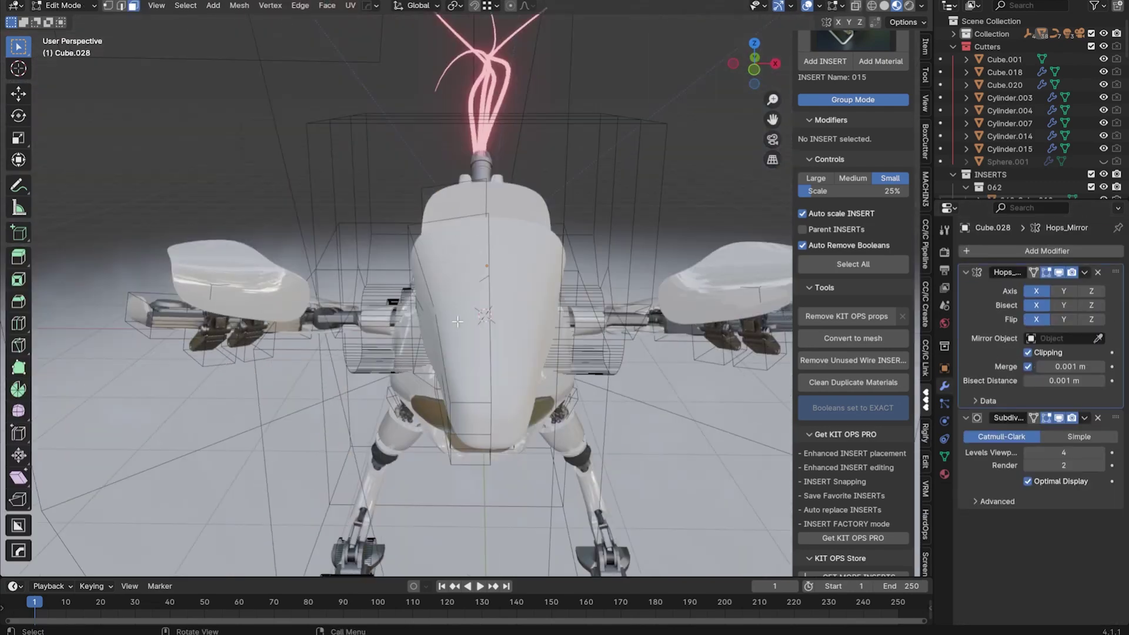
key(1)
middle_drag(432, 234, 376, 221)
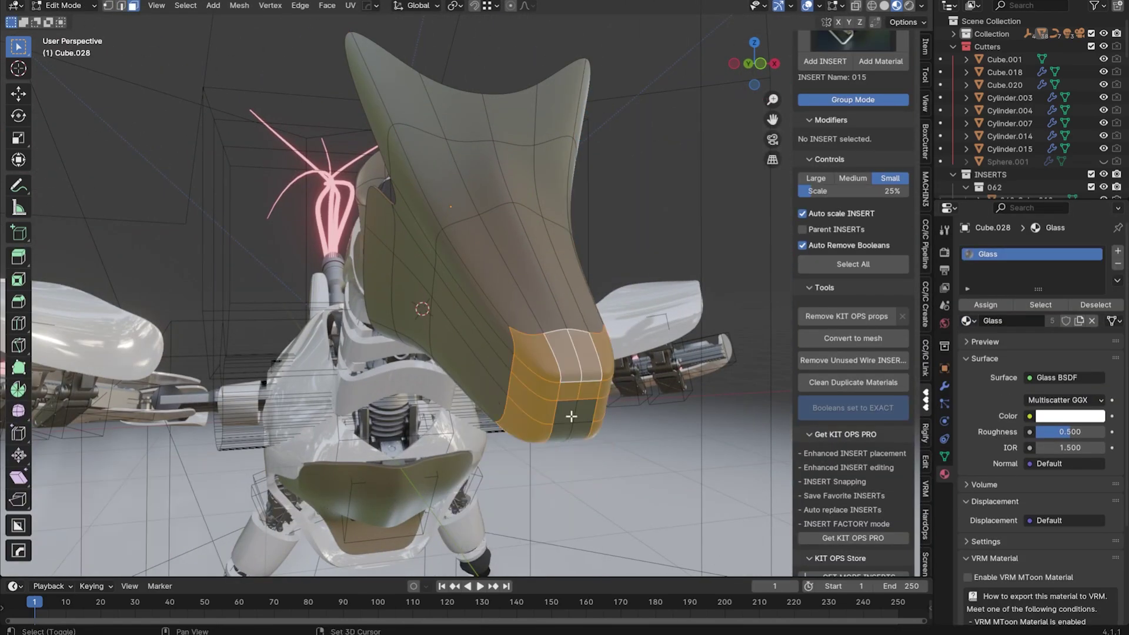
- Pull snout edges outward and add centred edge loops around the glass shell
key(2)
middle_drag(572, 378, 631, 388)
click(631, 389)
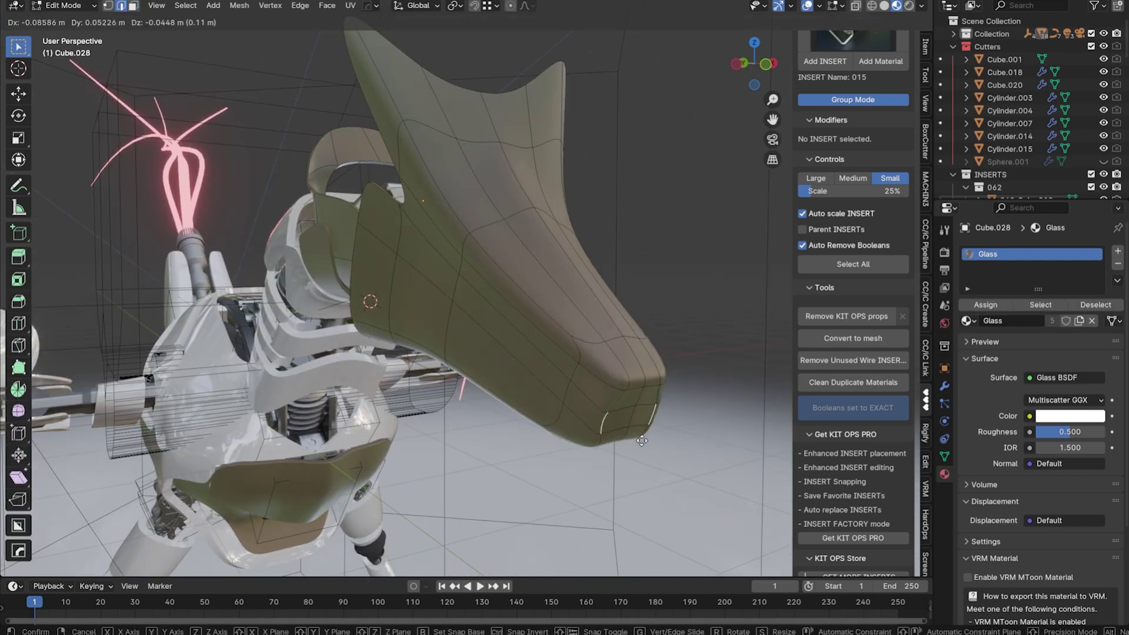
middle_drag(583, 394, 457, 286)
key(ctrl+r)
click(533, 272)
right_click(533, 272)
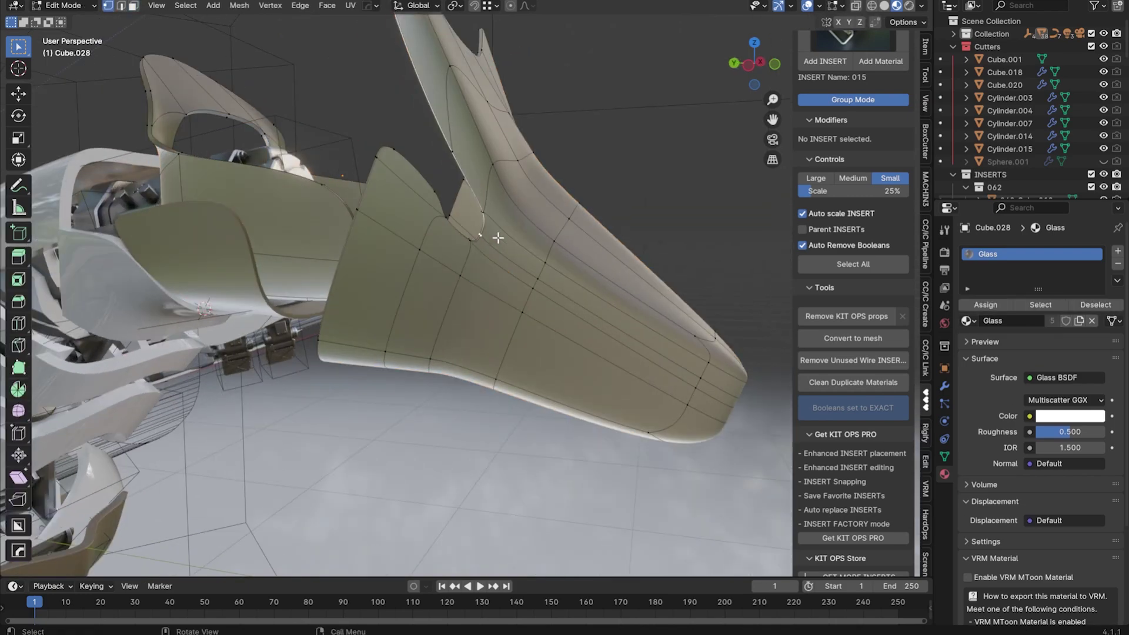
- Move snout vertices, check the shell from several angles, and start another loop cut
click(424, 207)
middle_drag(425, 208, 499, 263)
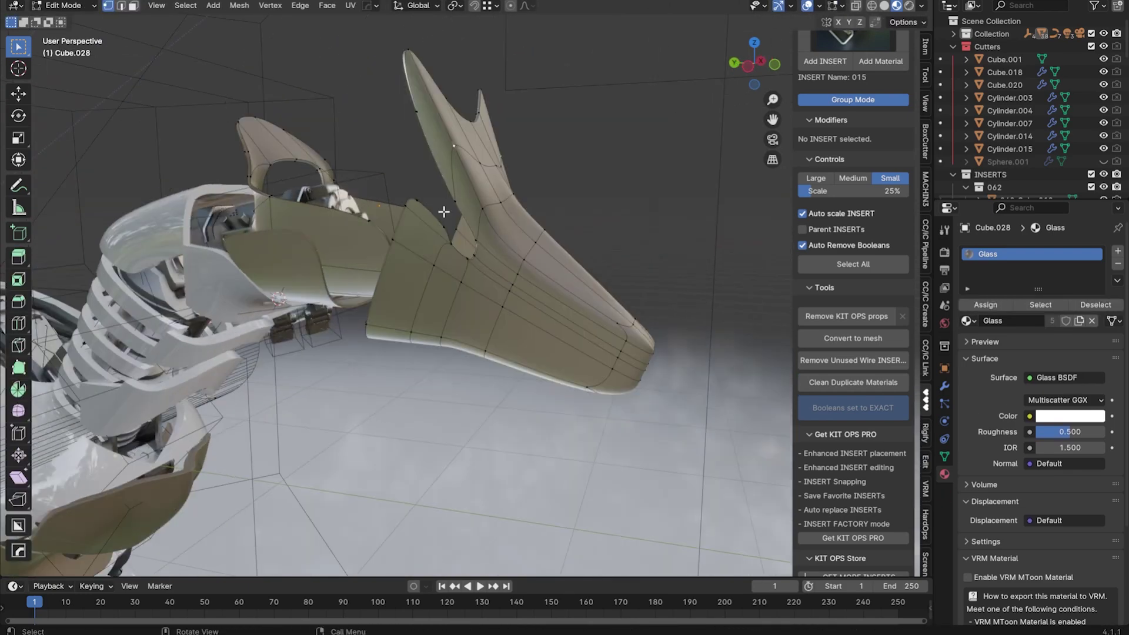
scroll(447, 158, up, 4)
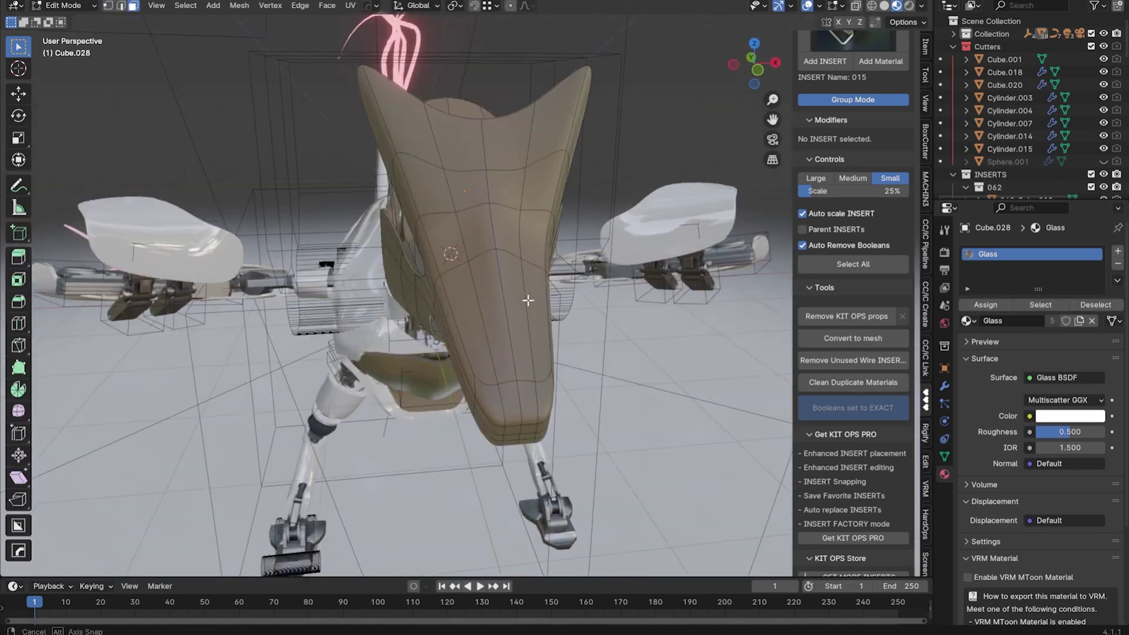
middle_drag(501, 294, 527, 318)
key(ctrl+r)
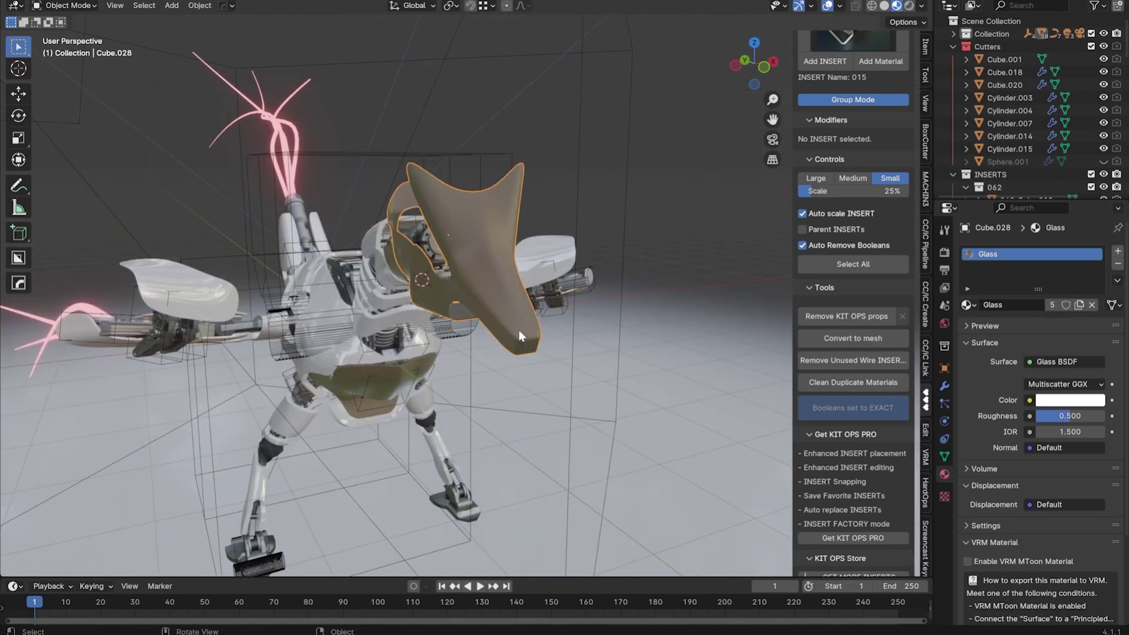
- Add a box inside the head, shrink it, stretch it along Y and extrude a face outward
click(504, 429)
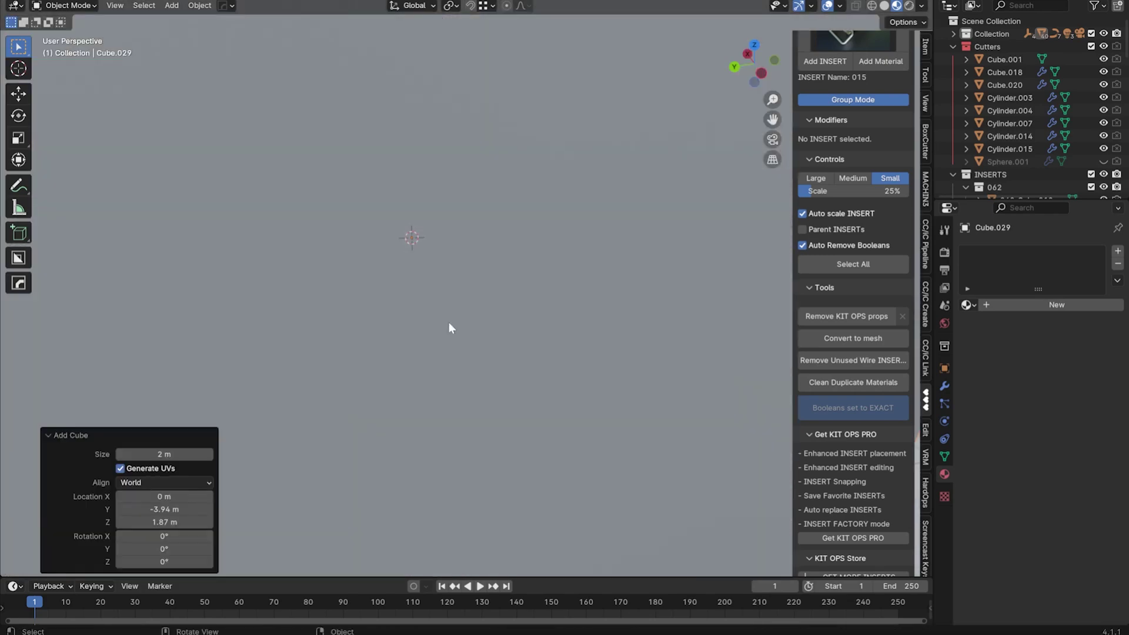
key(s)
click(580, 214)
key(s)
key(y)
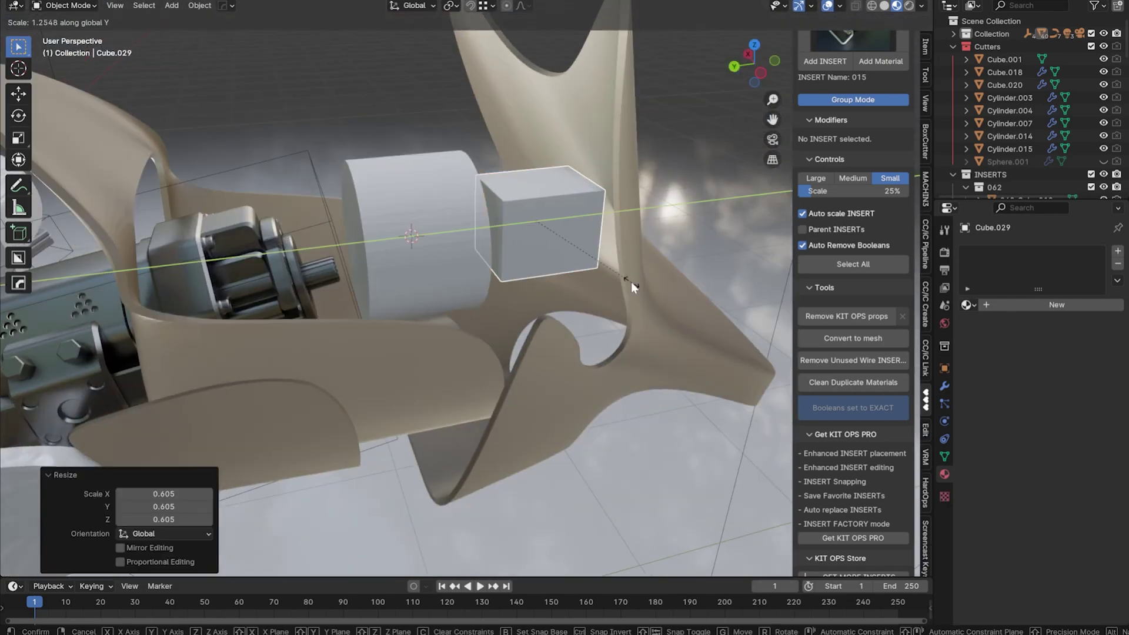
click(564, 313)
middle_drag(564, 313, 587, 315)
key(e)
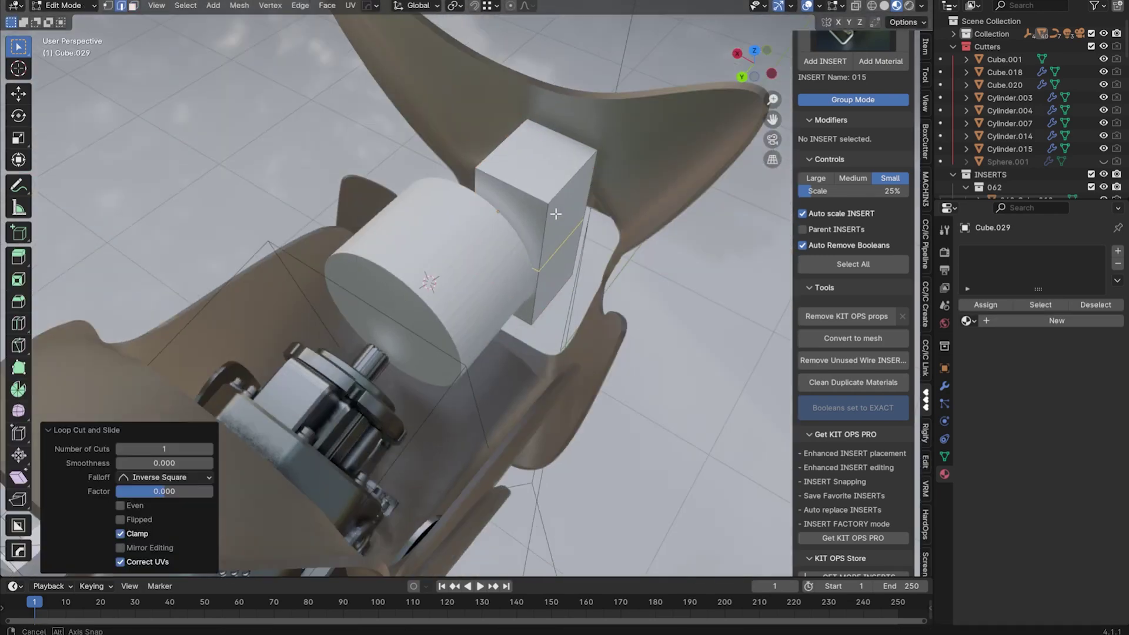
mouse_move(432, 200)
middle_down()
mouse_move(355, 347)
mouse_move(468, 242)
mouse_move(442, 298)
mouse_move(487, 391)
mouse_move(576, 392)
mouse_move(500, 265)
mouse_move(587, 227)
mouse_move(400, 310)
middle_up()
click(356, 347)
- Bevel the box's edges at 30°
key(ctrl+b)
click(524, 411)
key(Tab)
key(ctrl+b)
- Add a cylinder, raise it vertically, and place a duplicate on the block
key(shift+a)
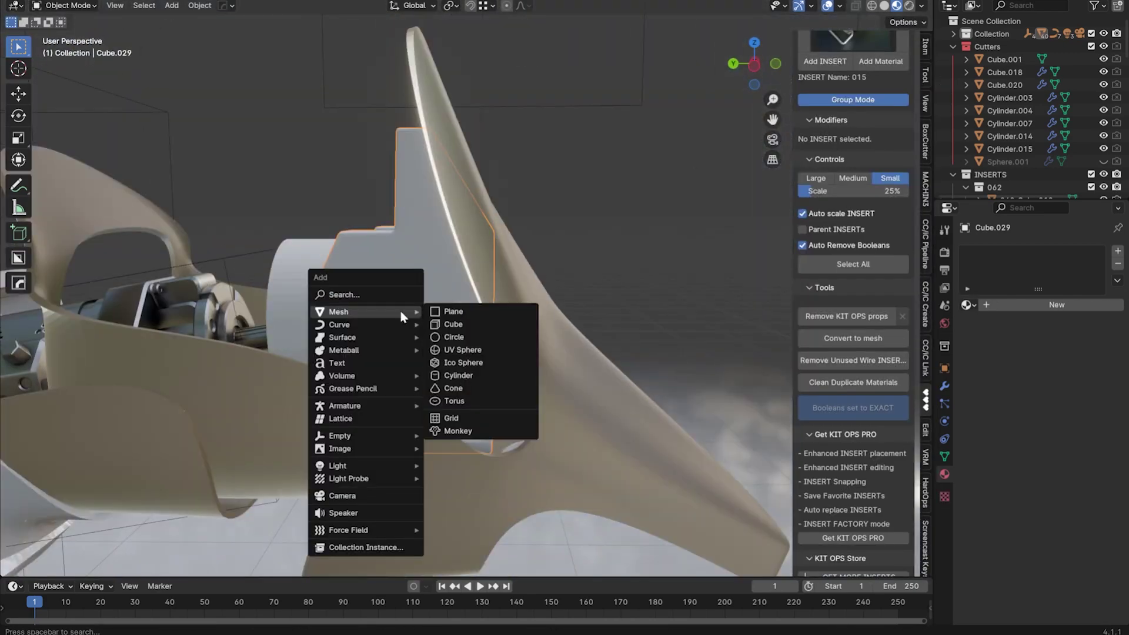
click(467, 375)
key(g)
key(z)
click(469, 279)
key(shift+d)
alt+middle_drag(469, 279, 466, 271)
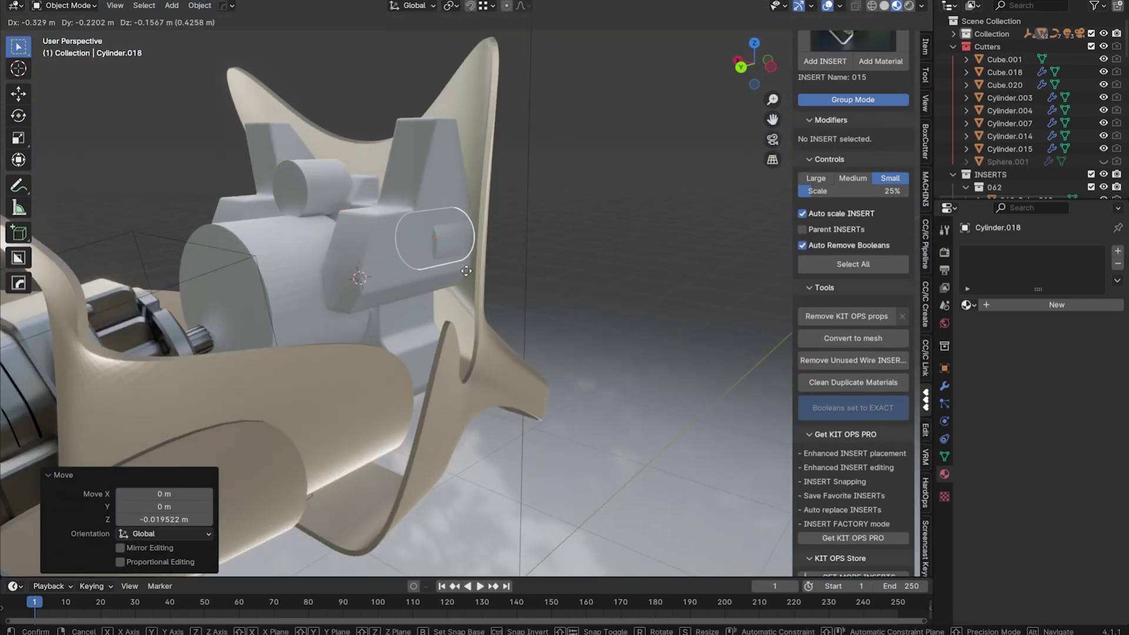
middle_drag(500, 351, 345, 336)
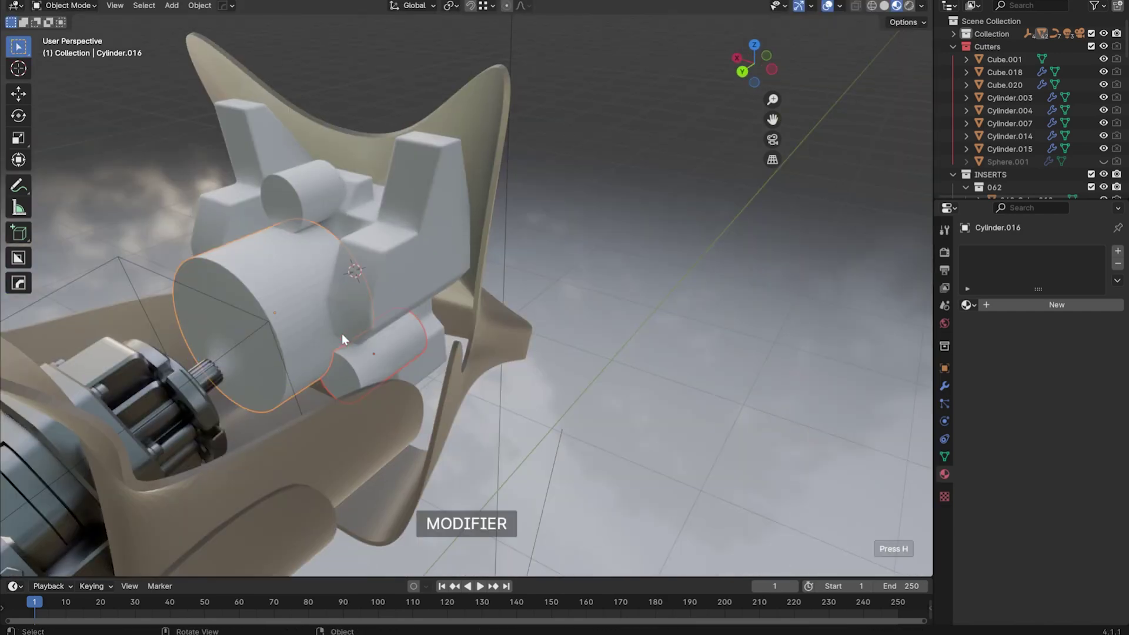
- Inset and extrude the large cylinder's end face, add a flattened box, and bevel the cylinder
key(Tab)
key(i)
click(550, 338)
key(e)
click(463, 321)
key(Tab)
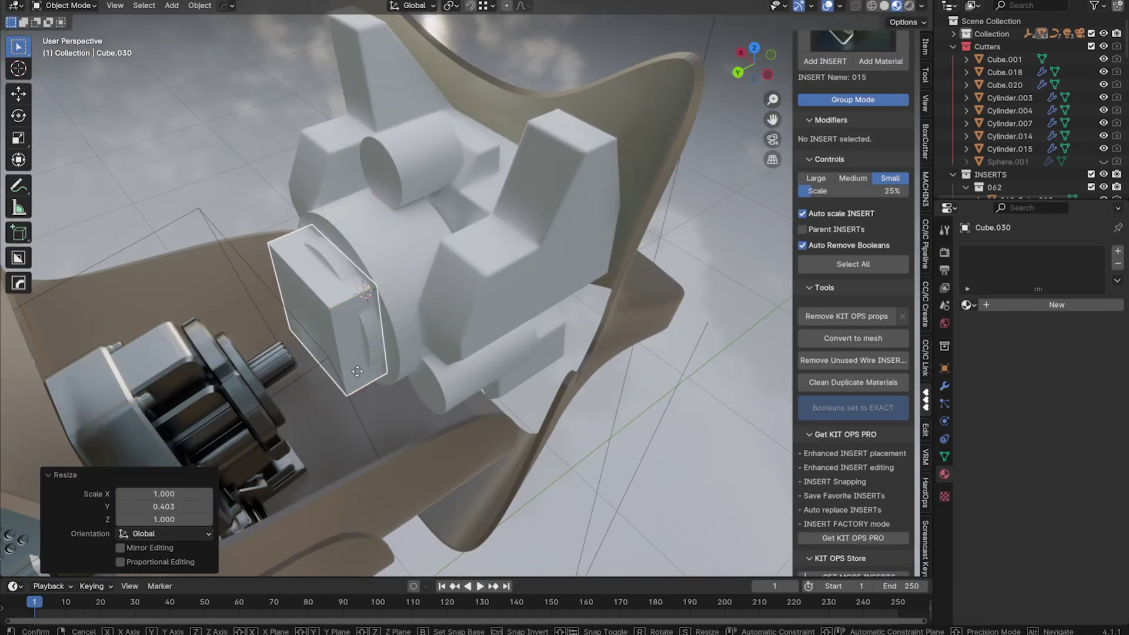
middle_drag(357, 370, 495, 427)
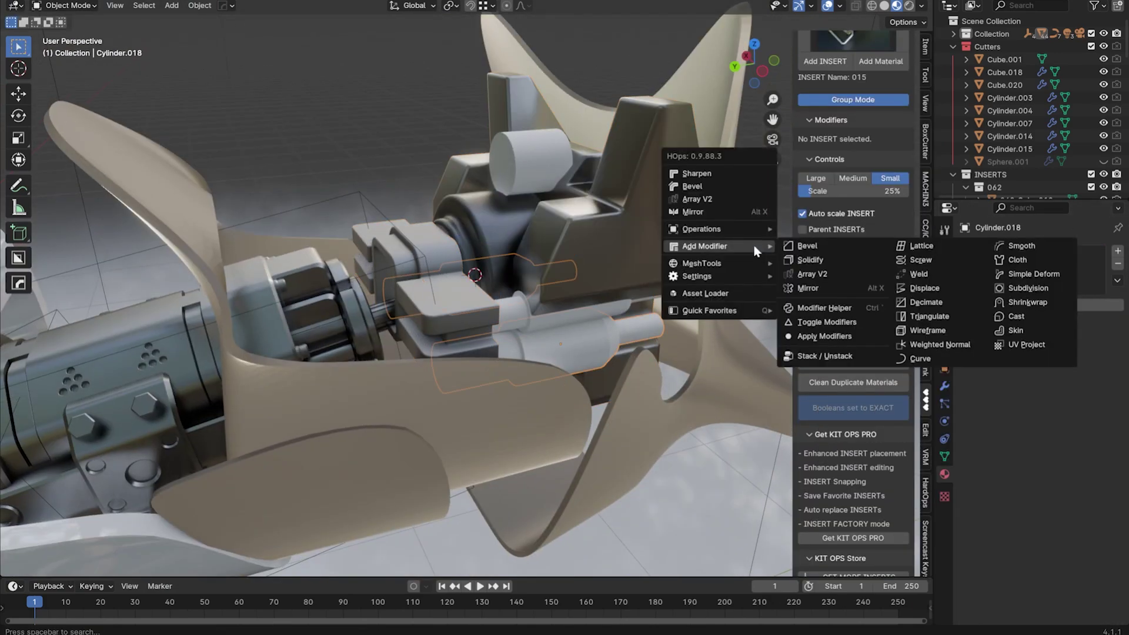
click(807, 246)
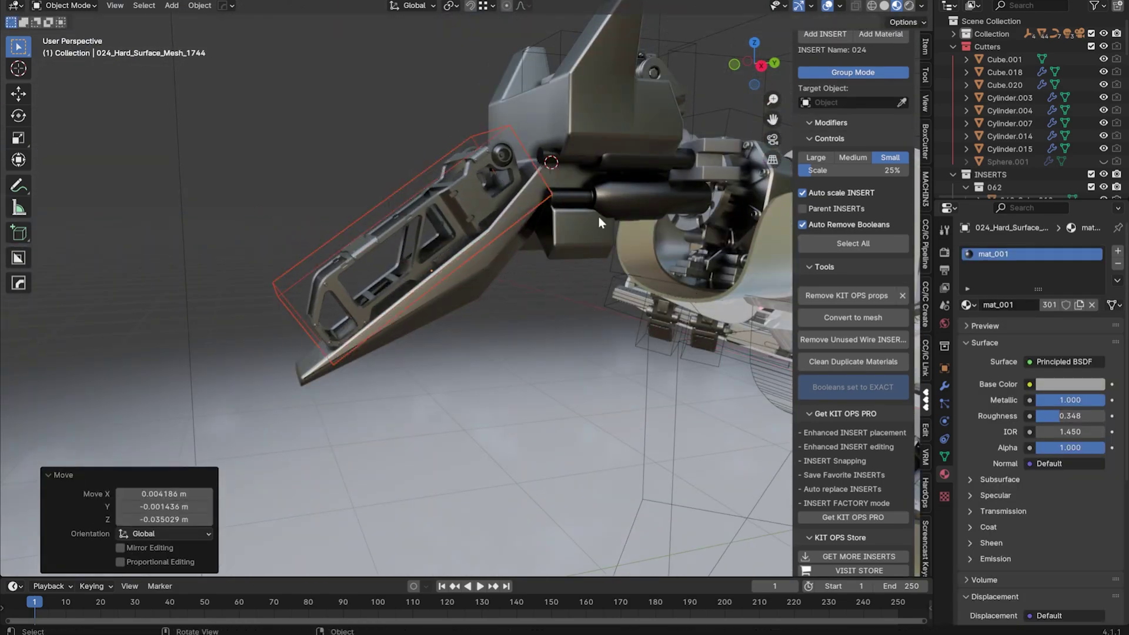
- Unhide the hidden objects and start moving them
key(alt+h)
key(g)
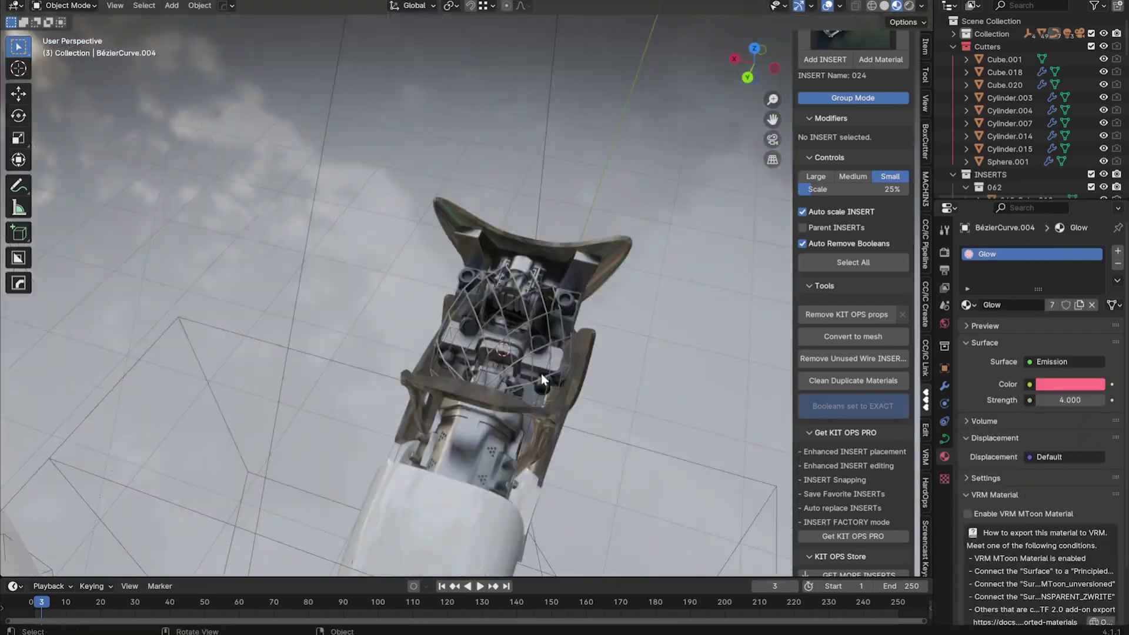
- Add cube jaw pieces under the snout, assign the rubber material, and switch to Rendered shading
key(shift+a)
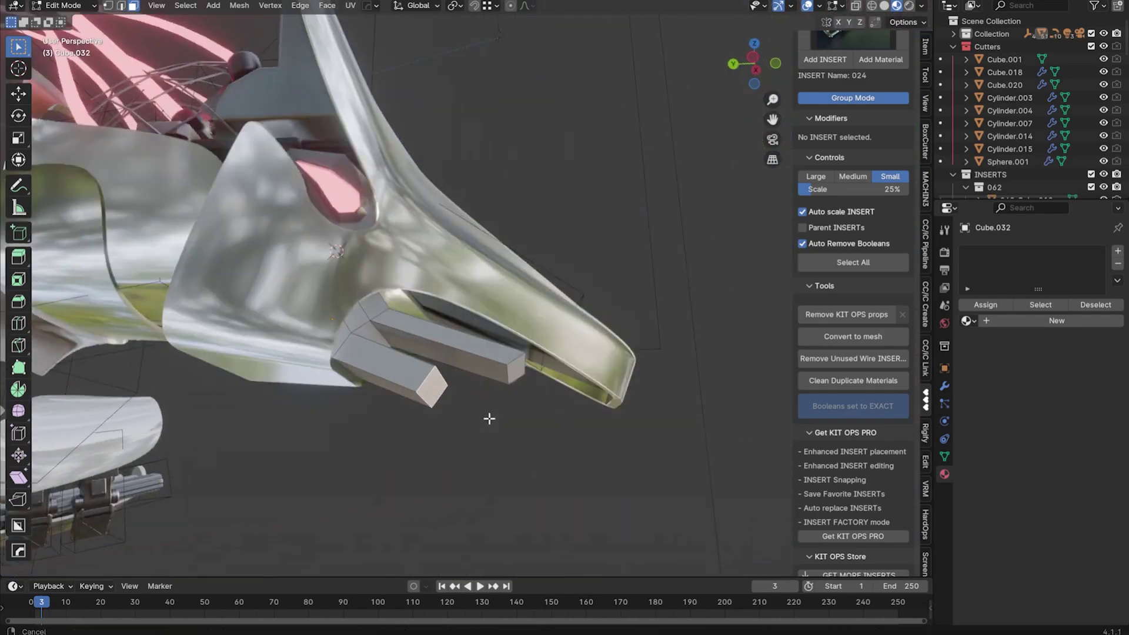
key(shift+a)
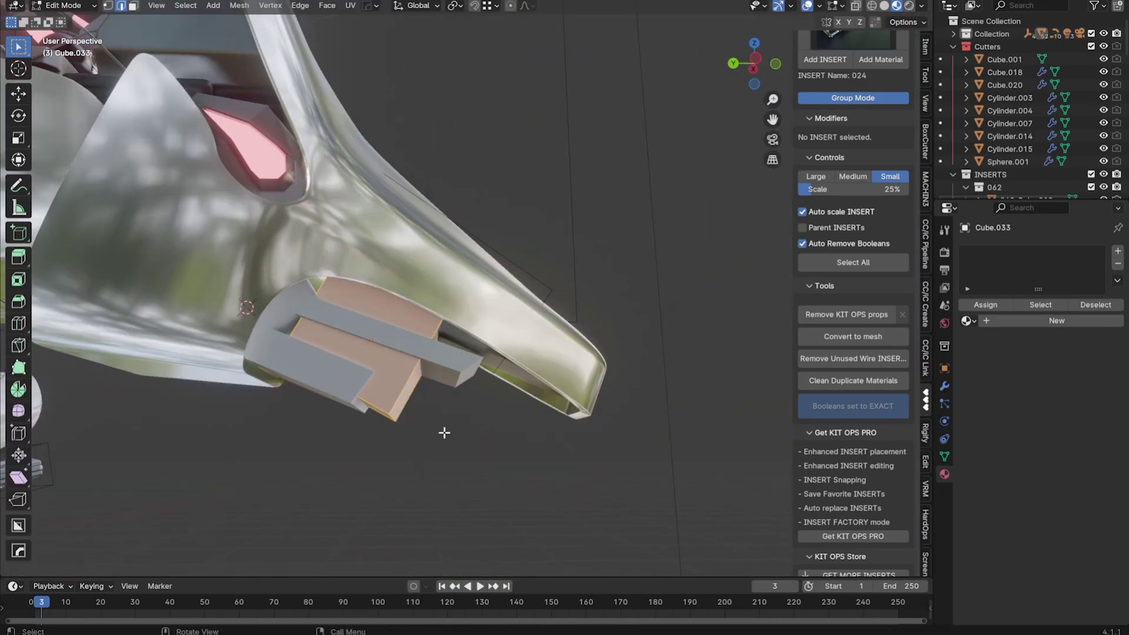
middle_drag(531, 423, 578, 362)
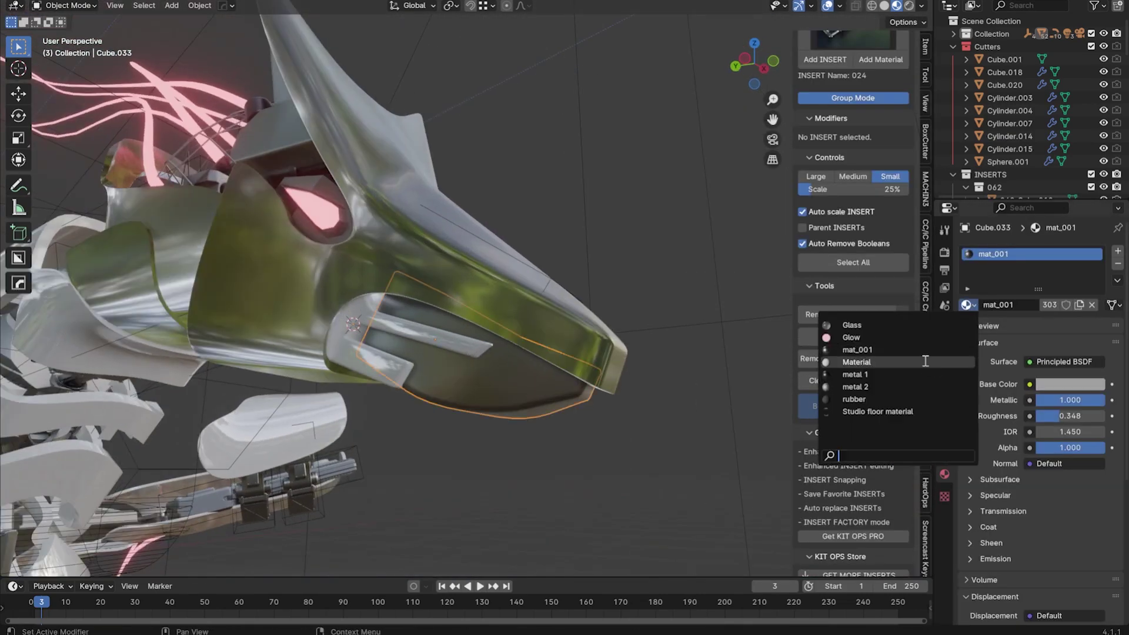
click(857, 362)
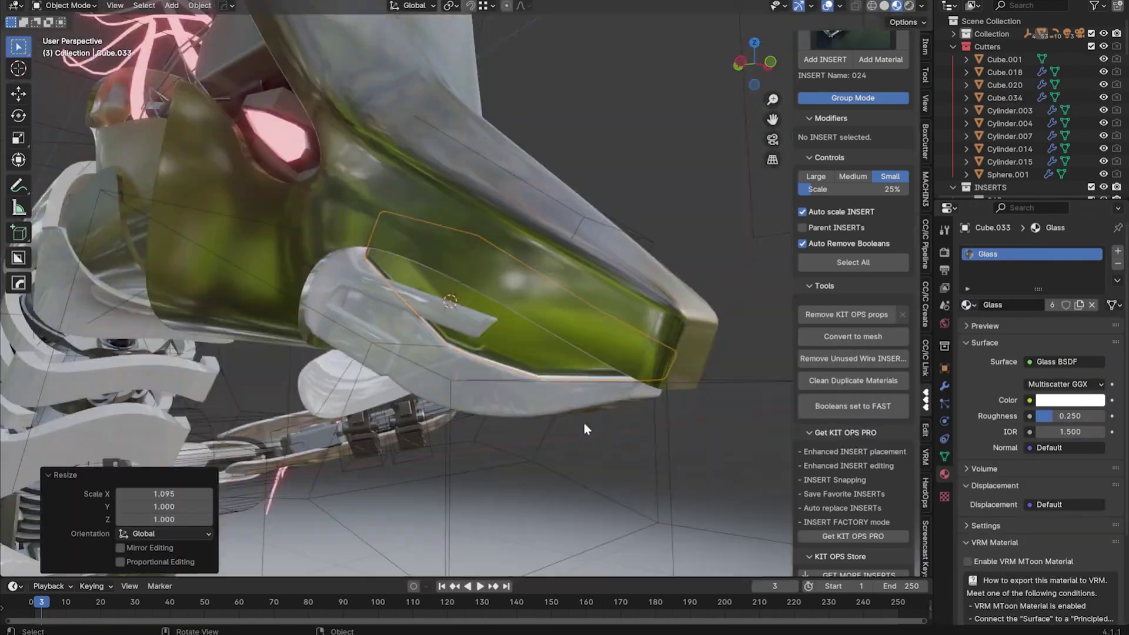
key(z)
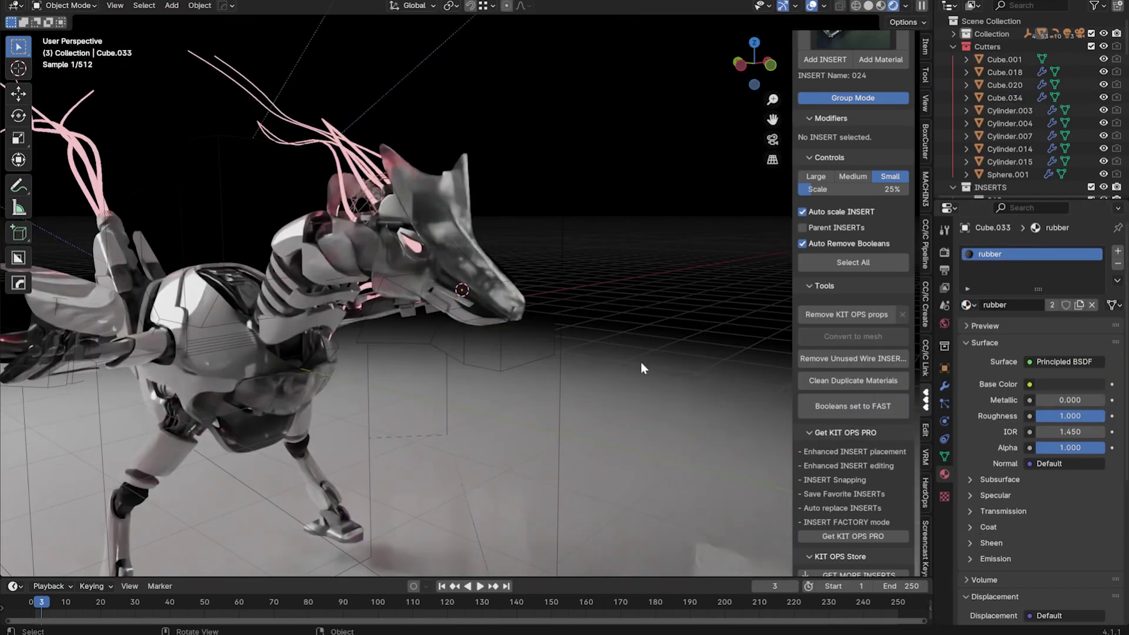